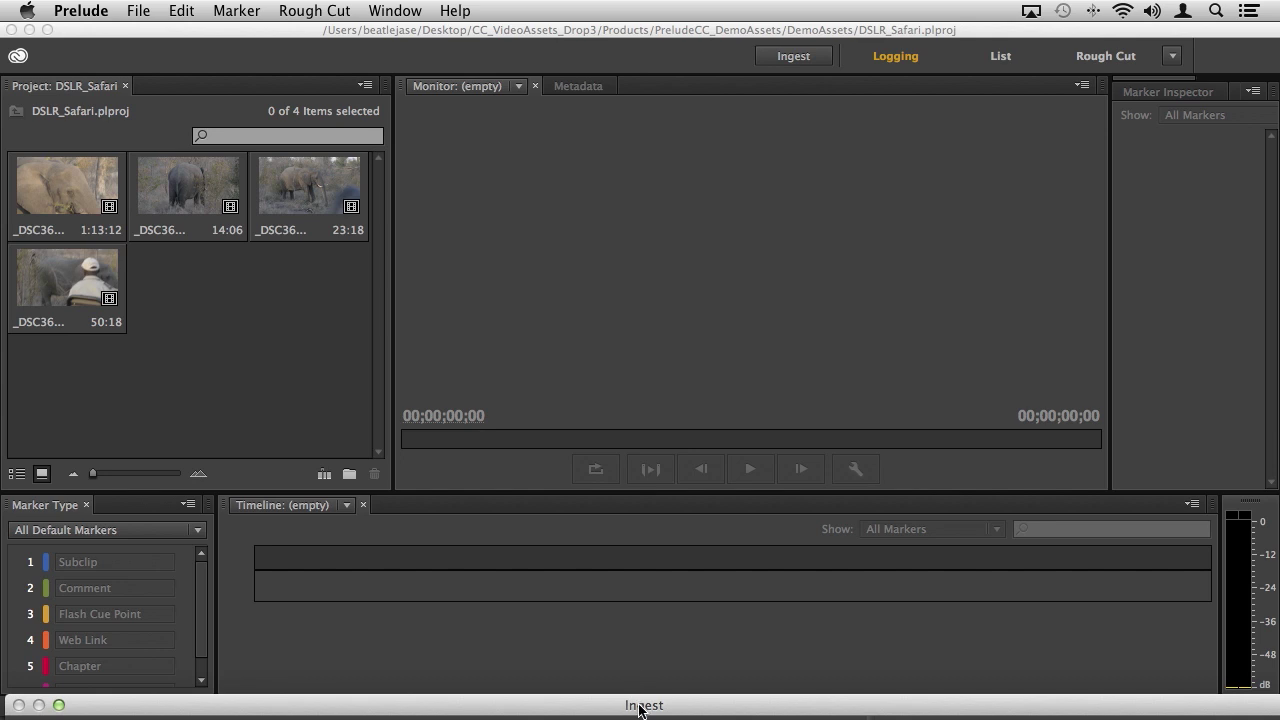
Expand the Ingest browser to fill the screen, showing the 916ND800 card's MOV clips.
left_click_drag(638, 708, 637, 35)
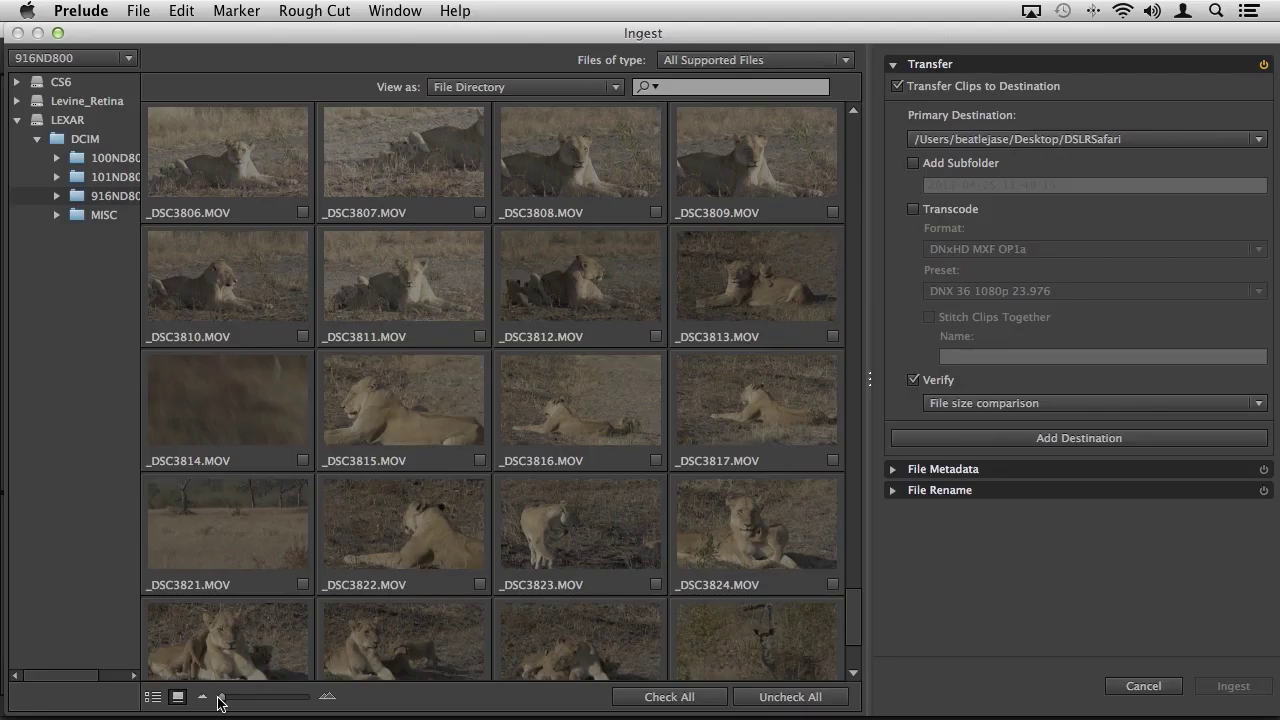
Enlarge the clip thumbnails and play the grazing impala clip _DSC3723.MOV.
left_click_drag(222, 697, 345, 695)
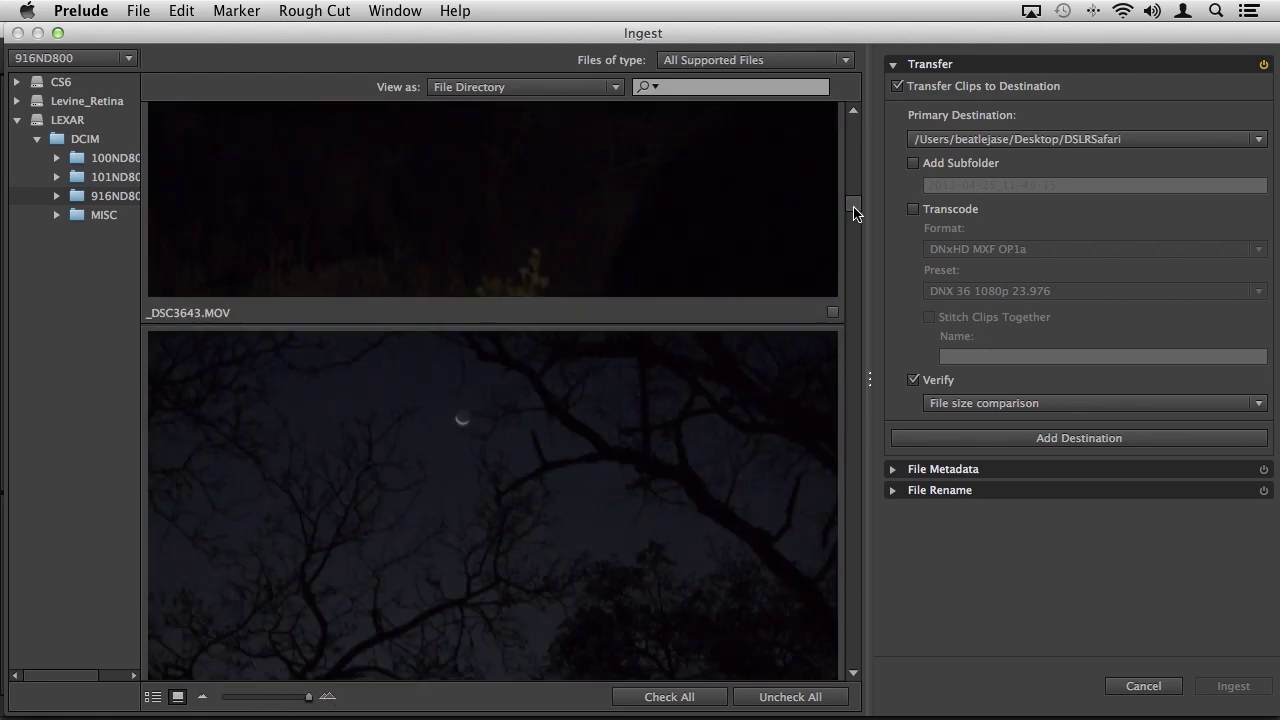
left_click_drag(855, 213, 877, 363)
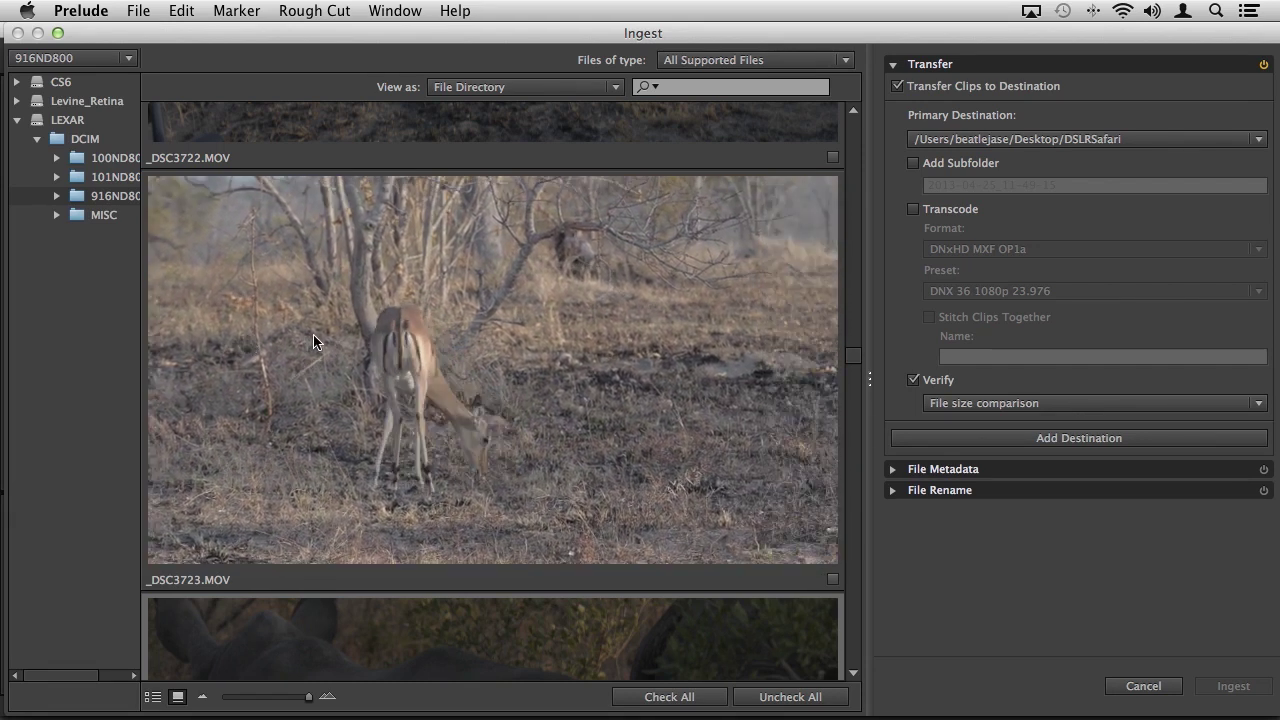
left_click(313, 342)
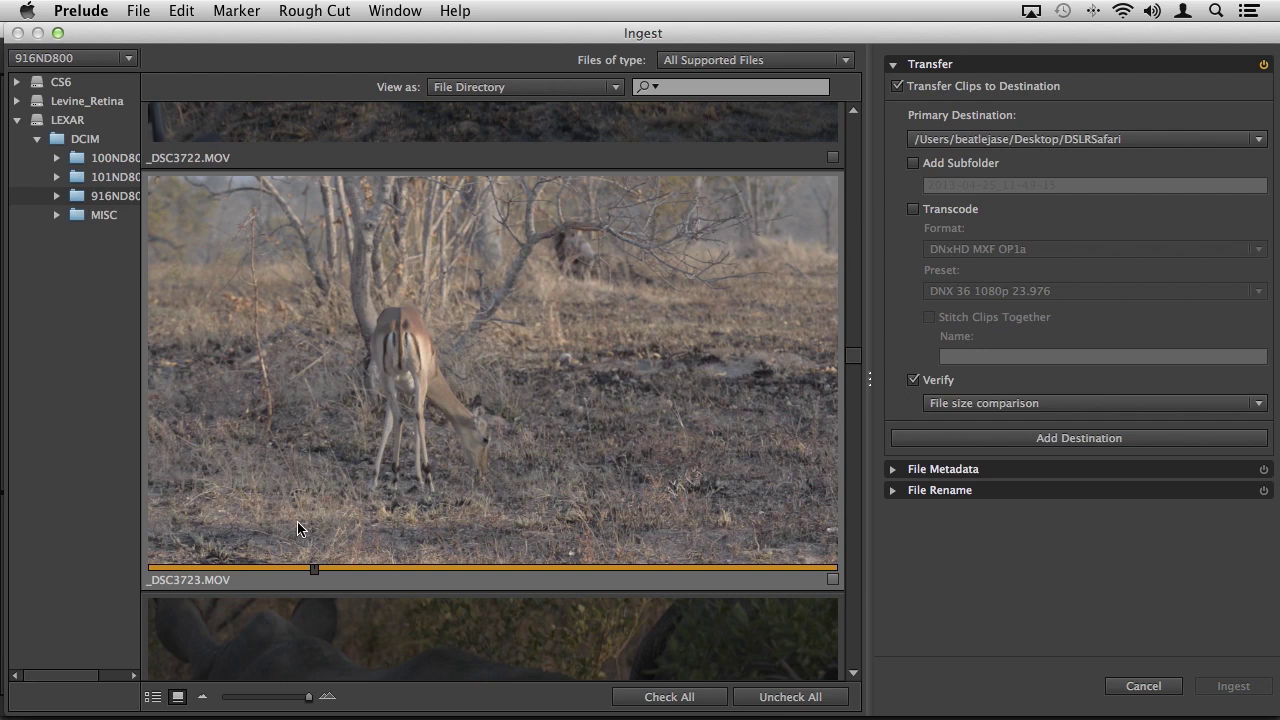
key("space")
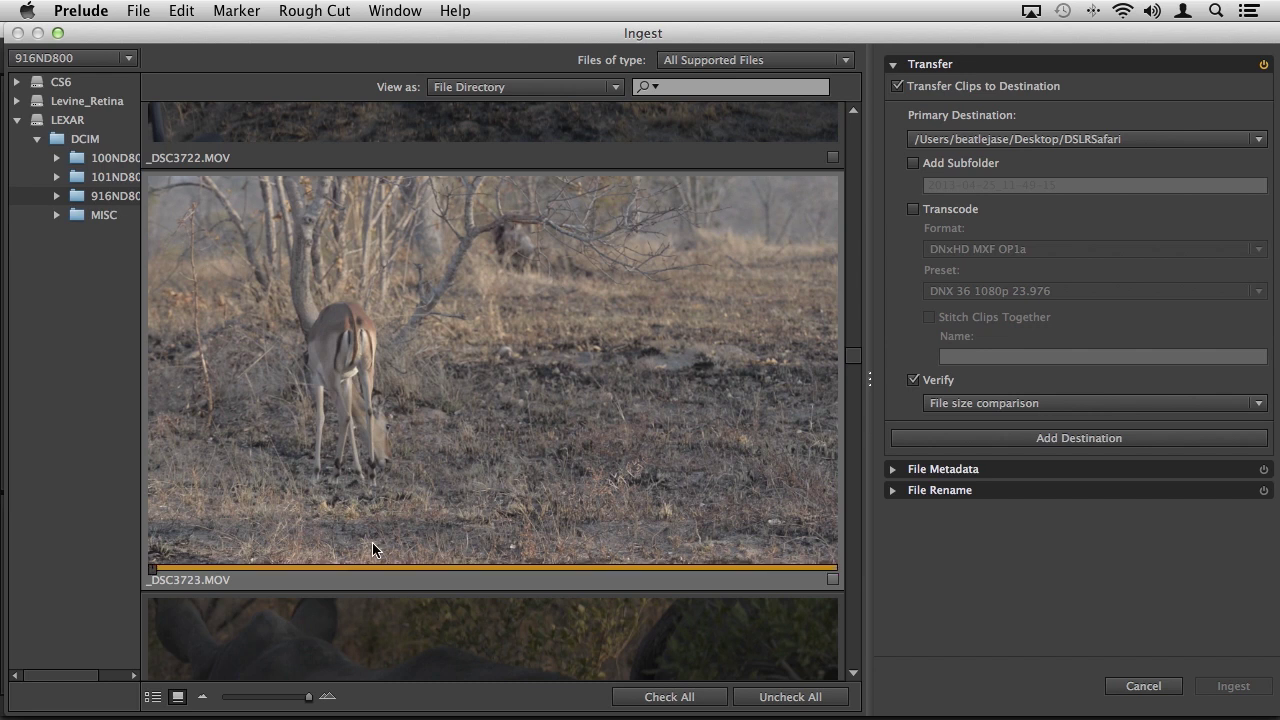
Tick _DSC3723.MOV for ingest and scroll to the rhino clip _DSC3724.MOV.
left_click(833, 579)
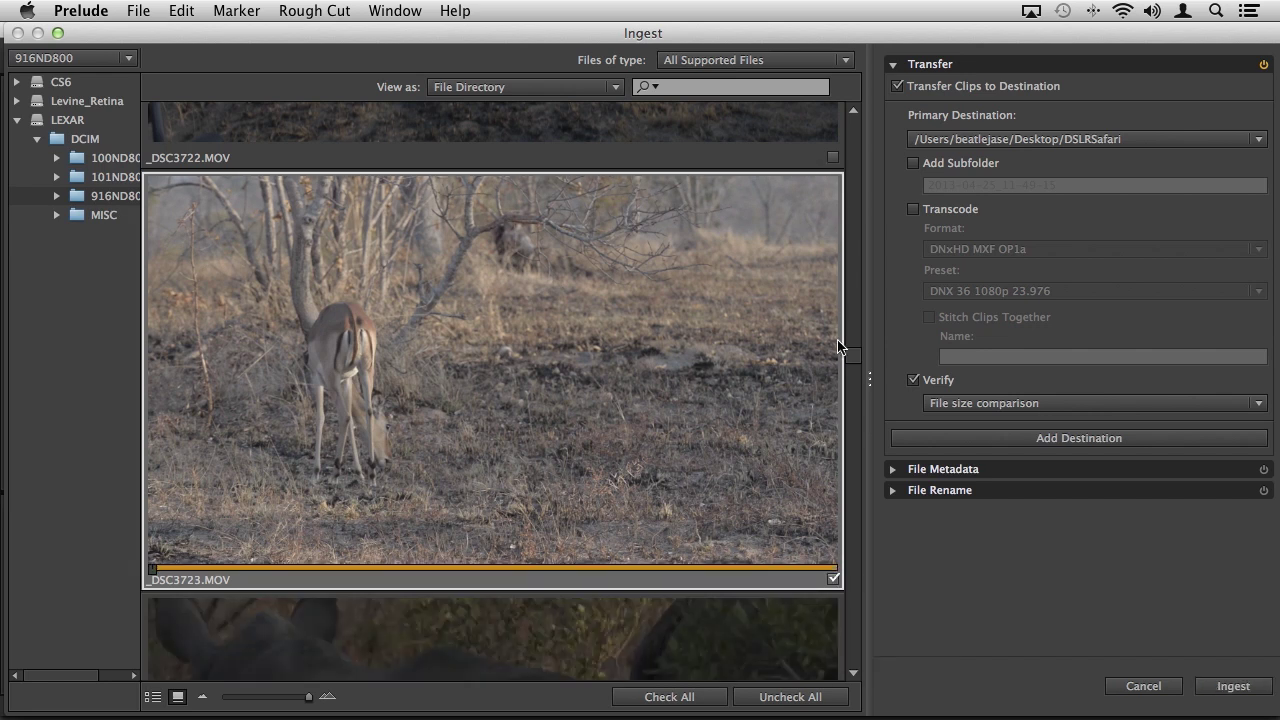
left_click_drag(849, 357, 852, 364)
scroll(851, 364, "up", 3)
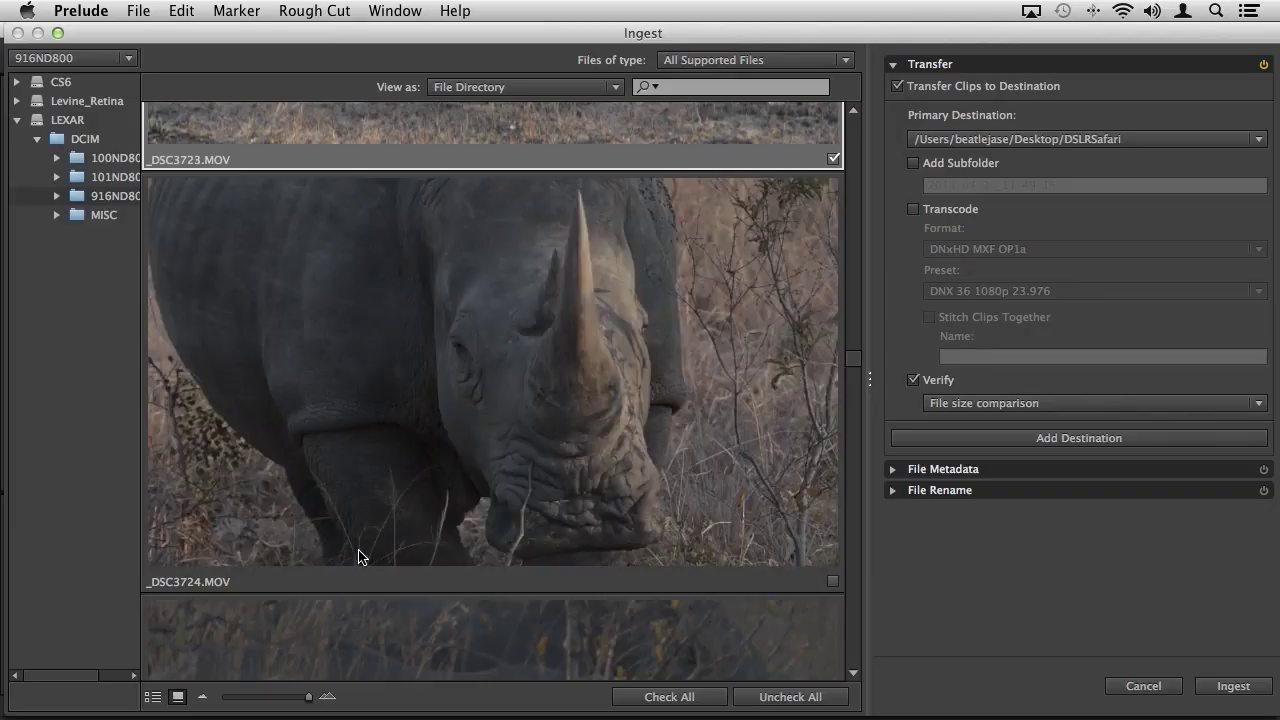
Scrub through the rhino clip _DSC3724.MOV and tick it for ingest.
left_click(378, 470)
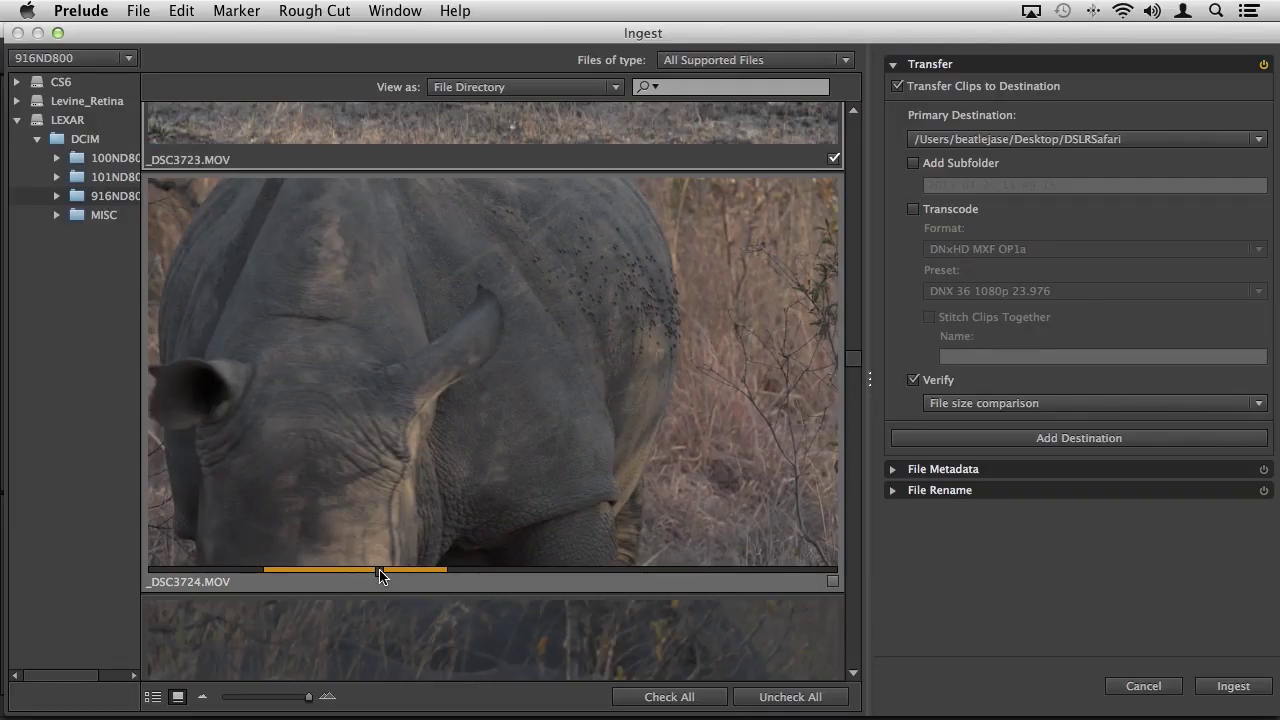
left_click_drag(379, 575, 288, 572)
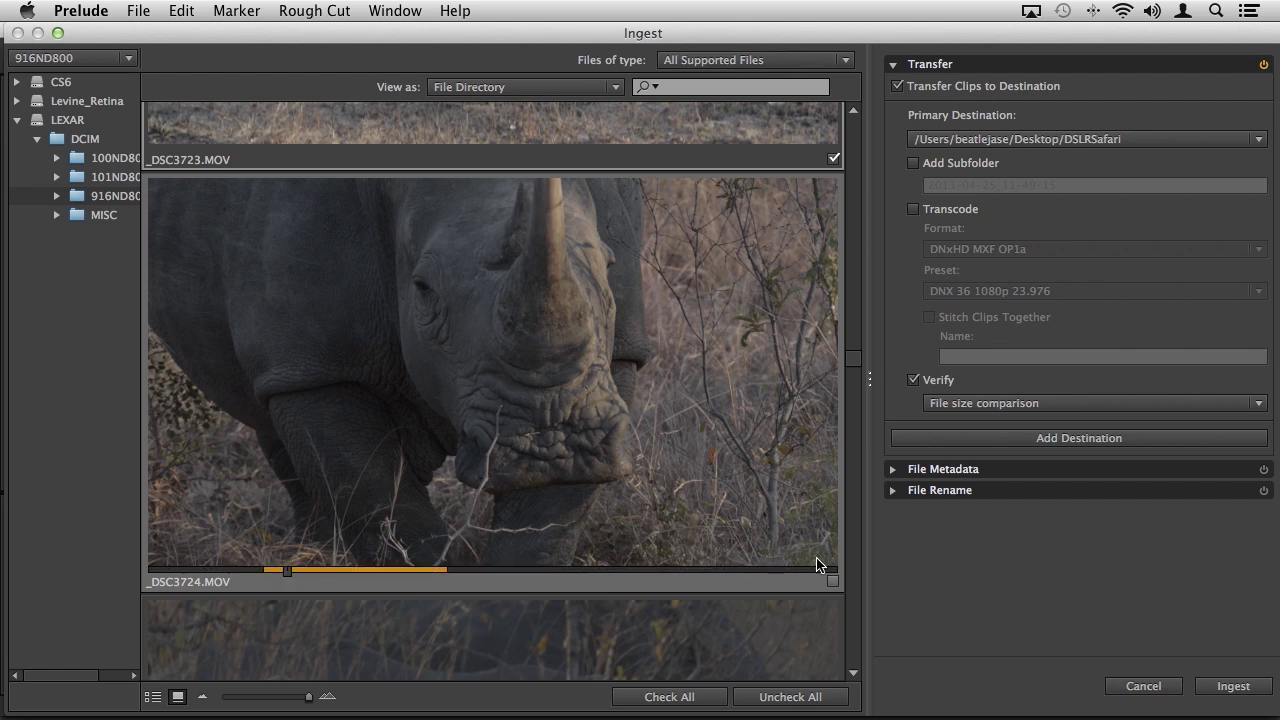
left_click(834, 582)
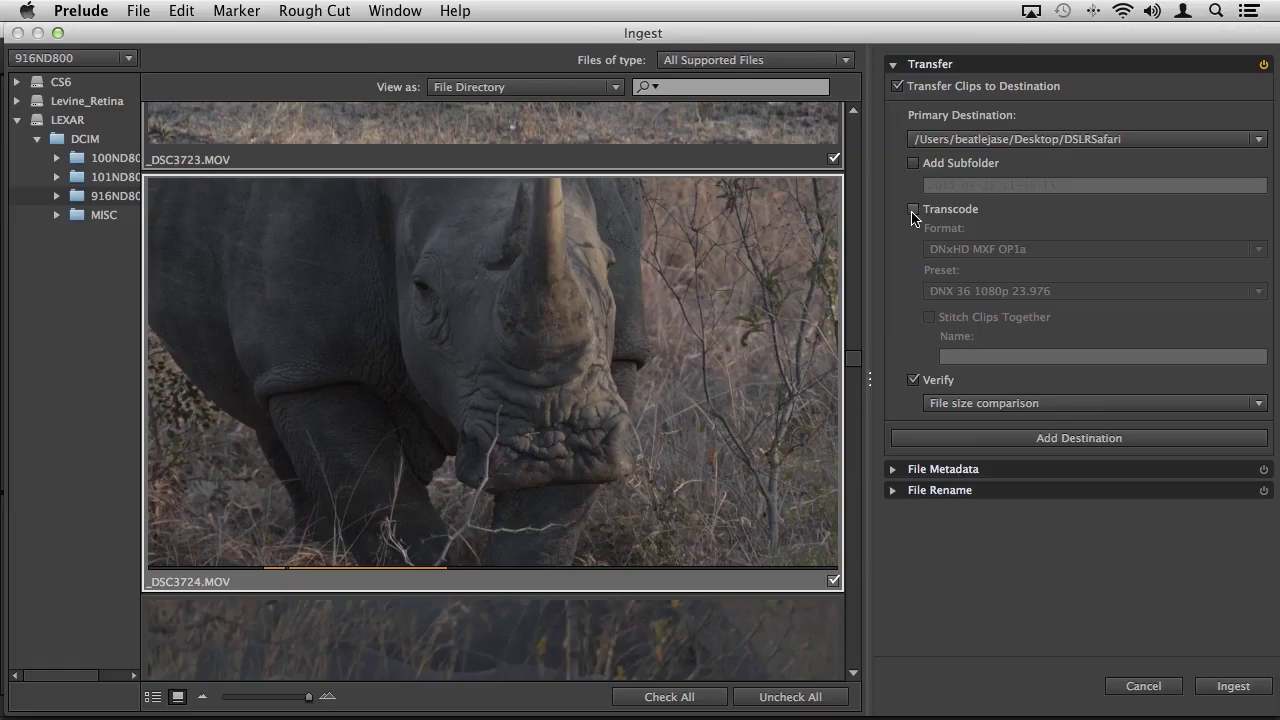
Enable transcoding and, after trying QuickTime HD 720p 24, set the format to DNxHD MXF OP1a.
left_click(912, 212)
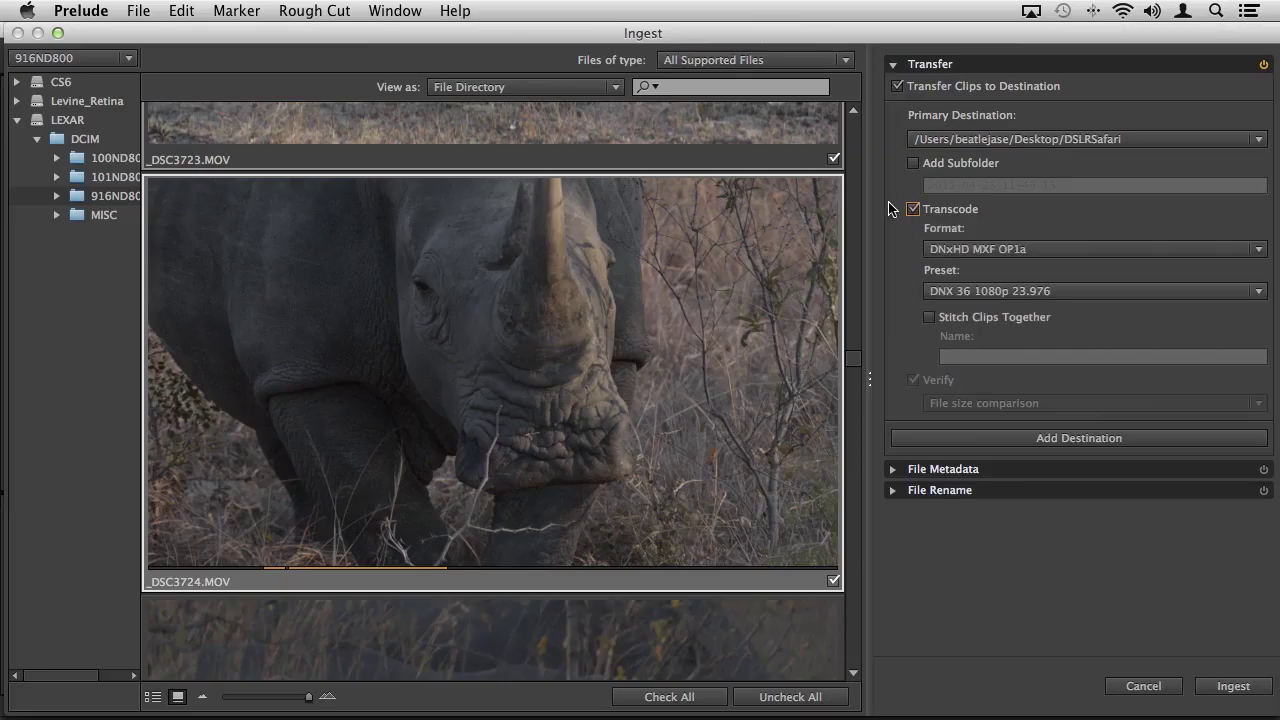
left_click(1107, 256)
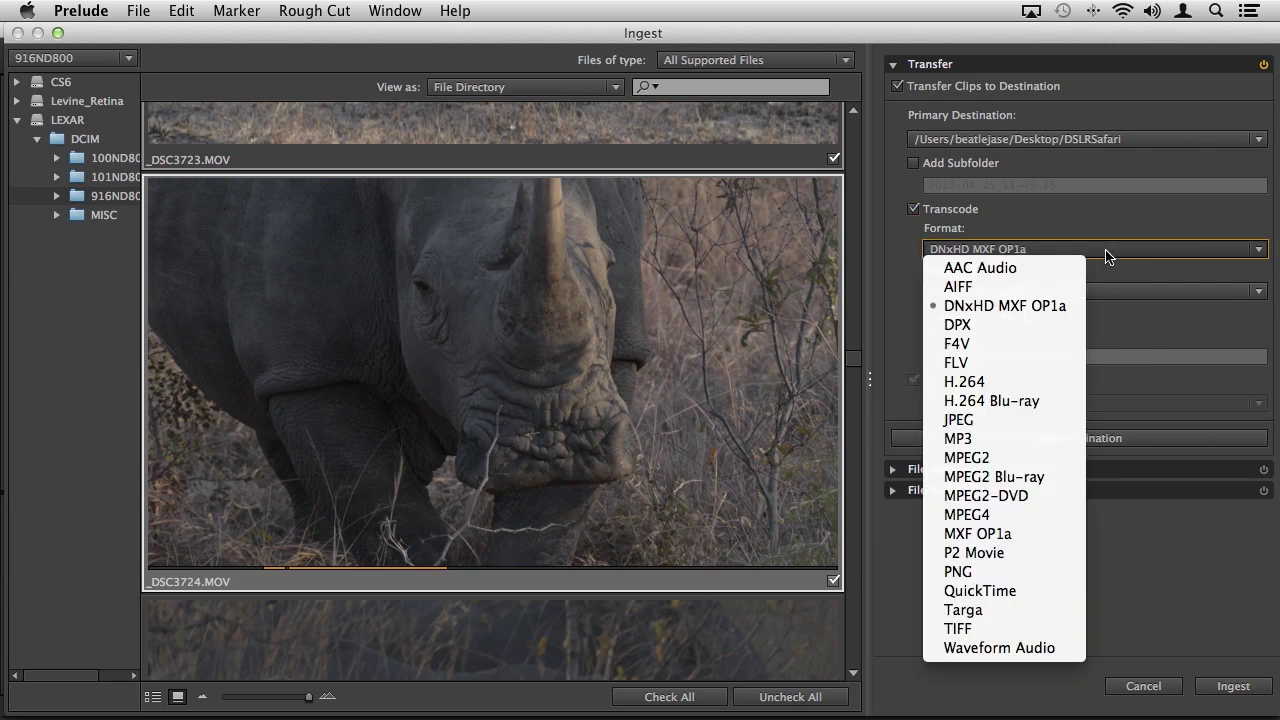
left_click(1023, 592)
left_click(969, 292)
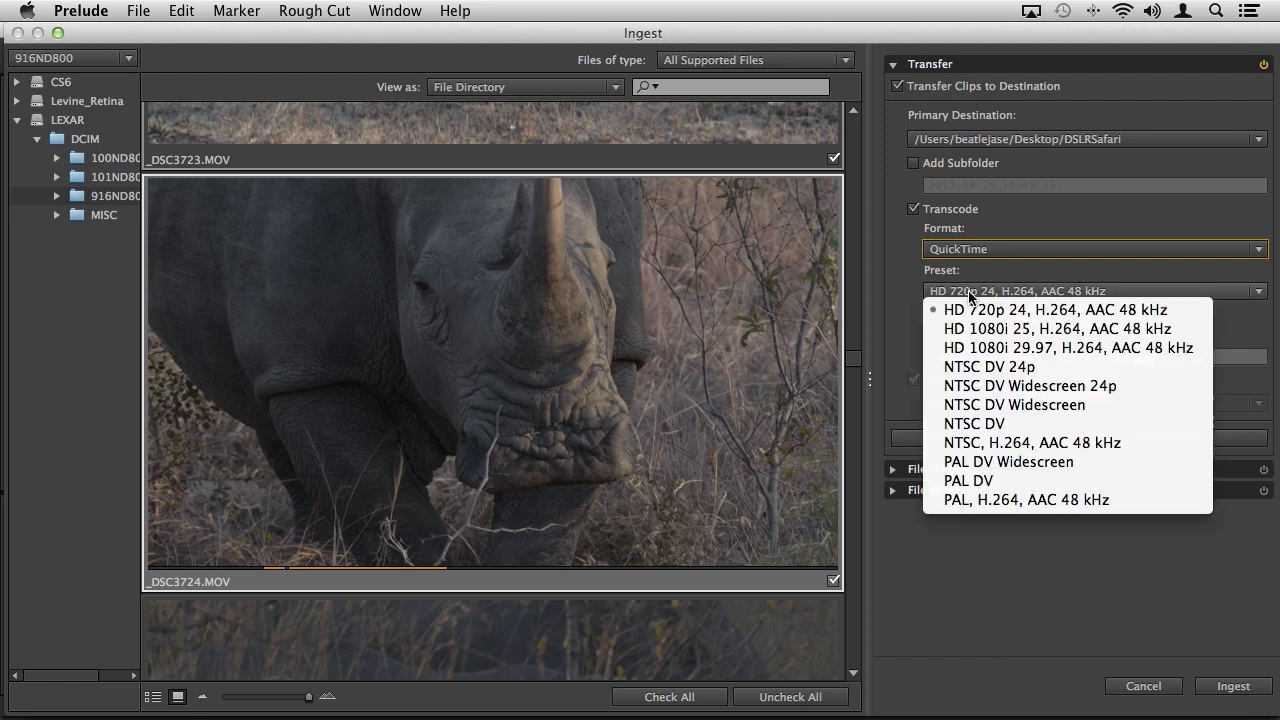
left_click(908, 287)
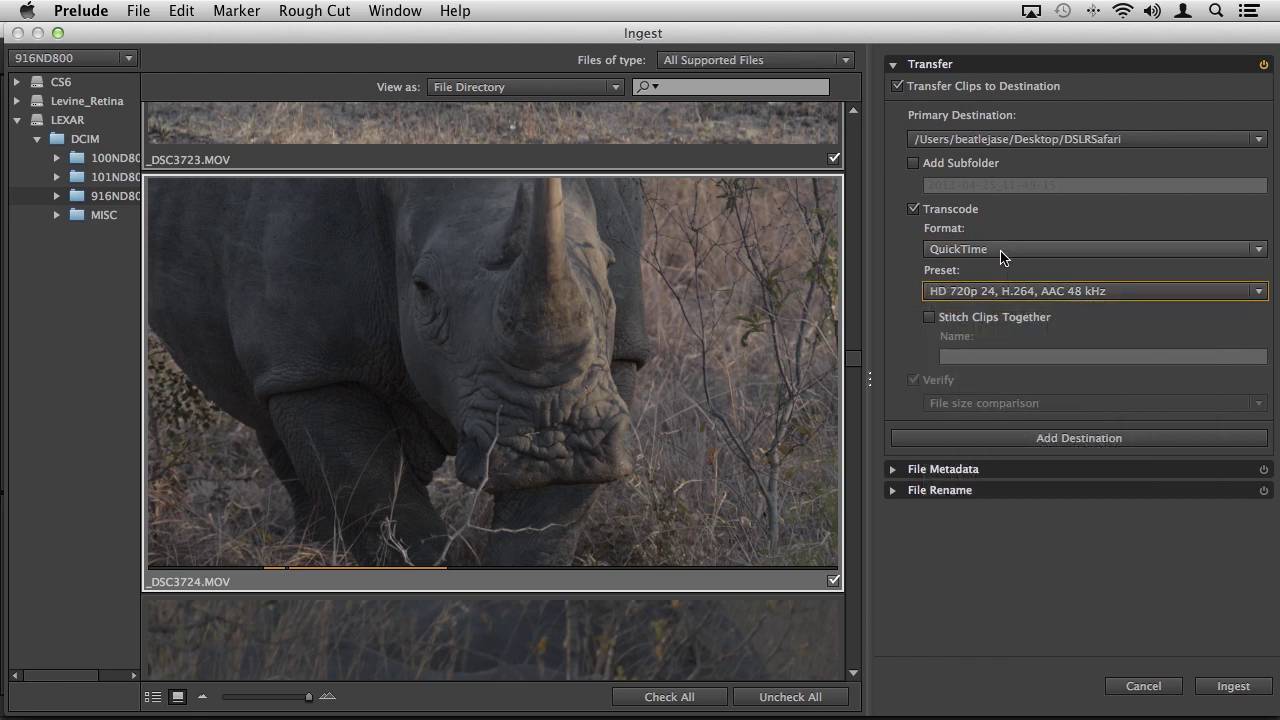
left_click(1002, 252)
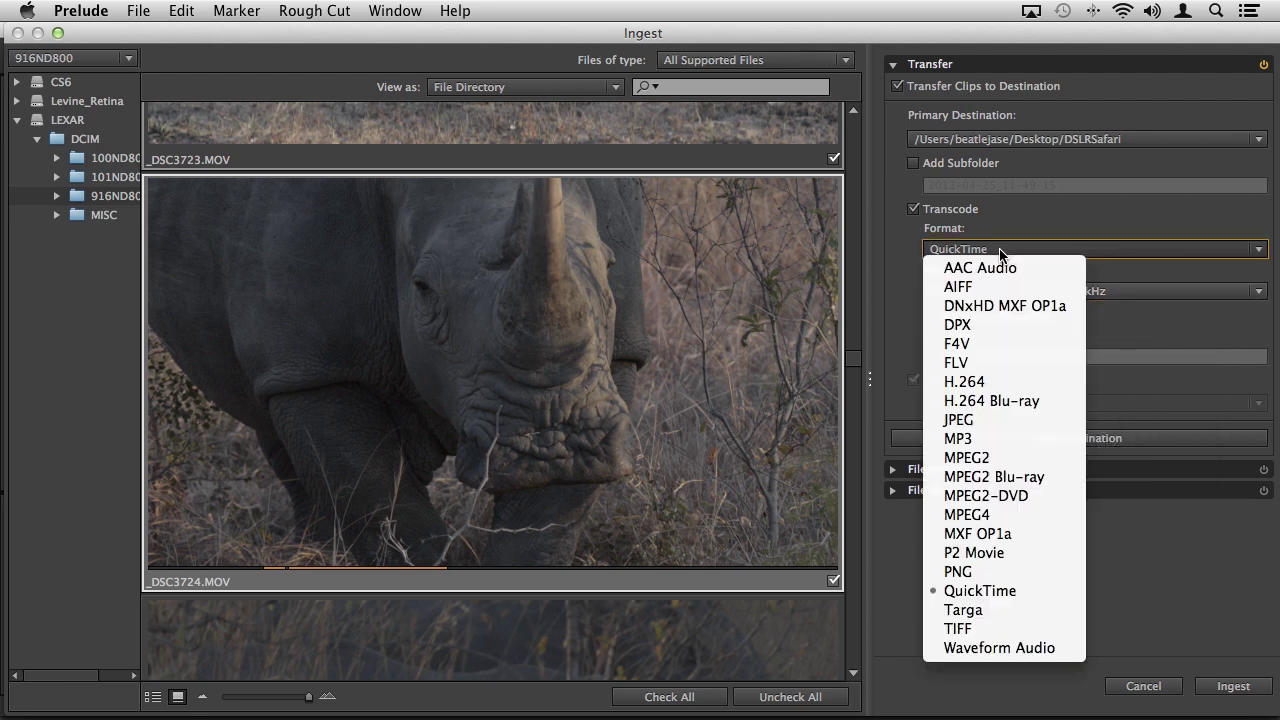
left_click(1152, 310)
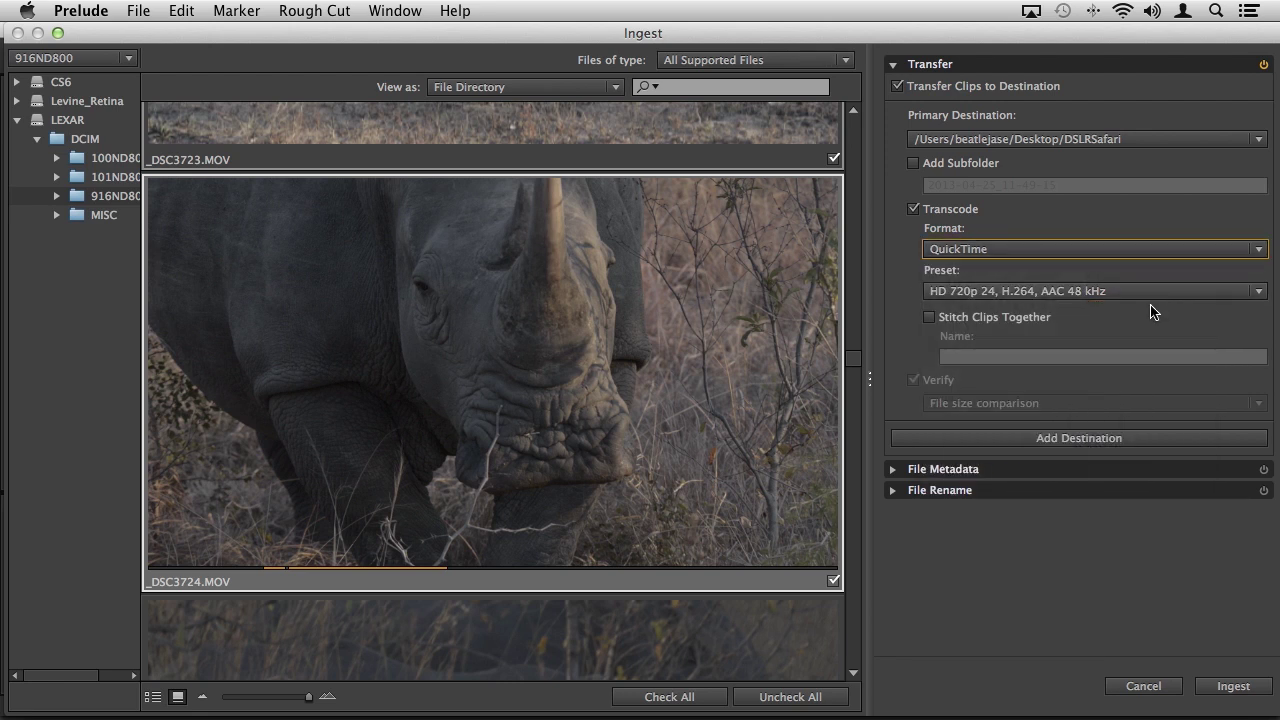
left_click(1046, 254)
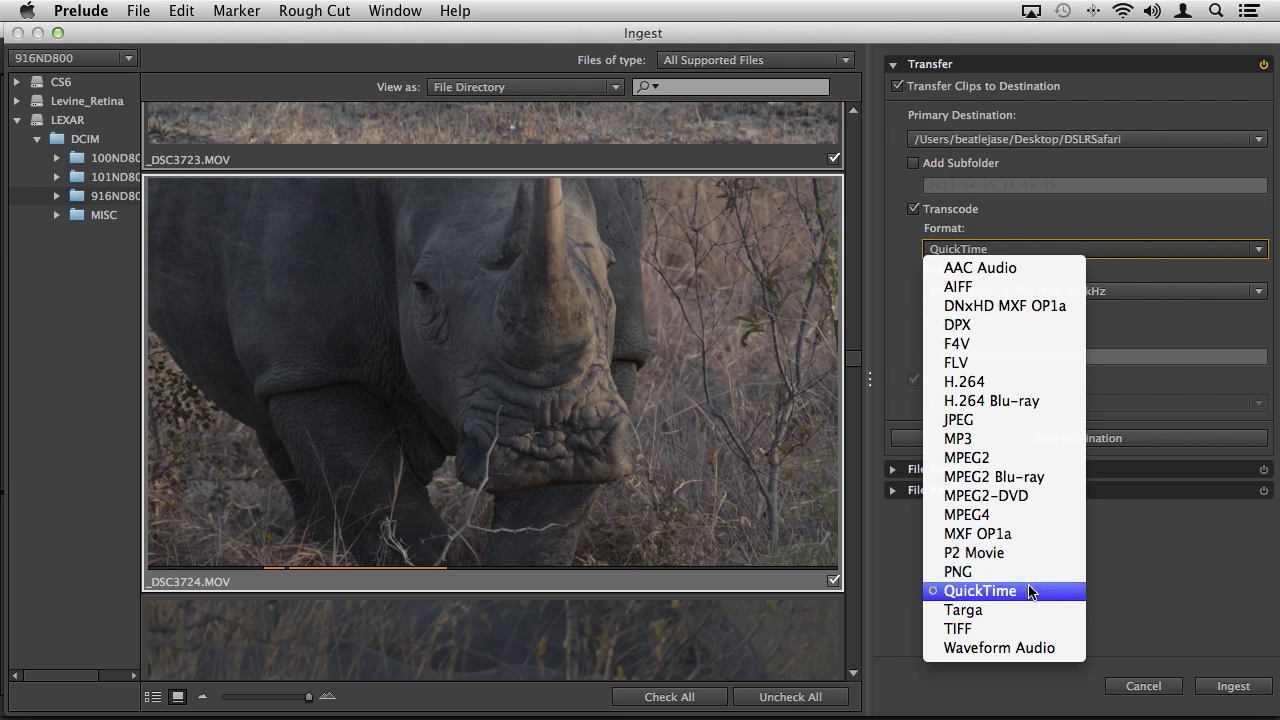
left_click(1030, 309)
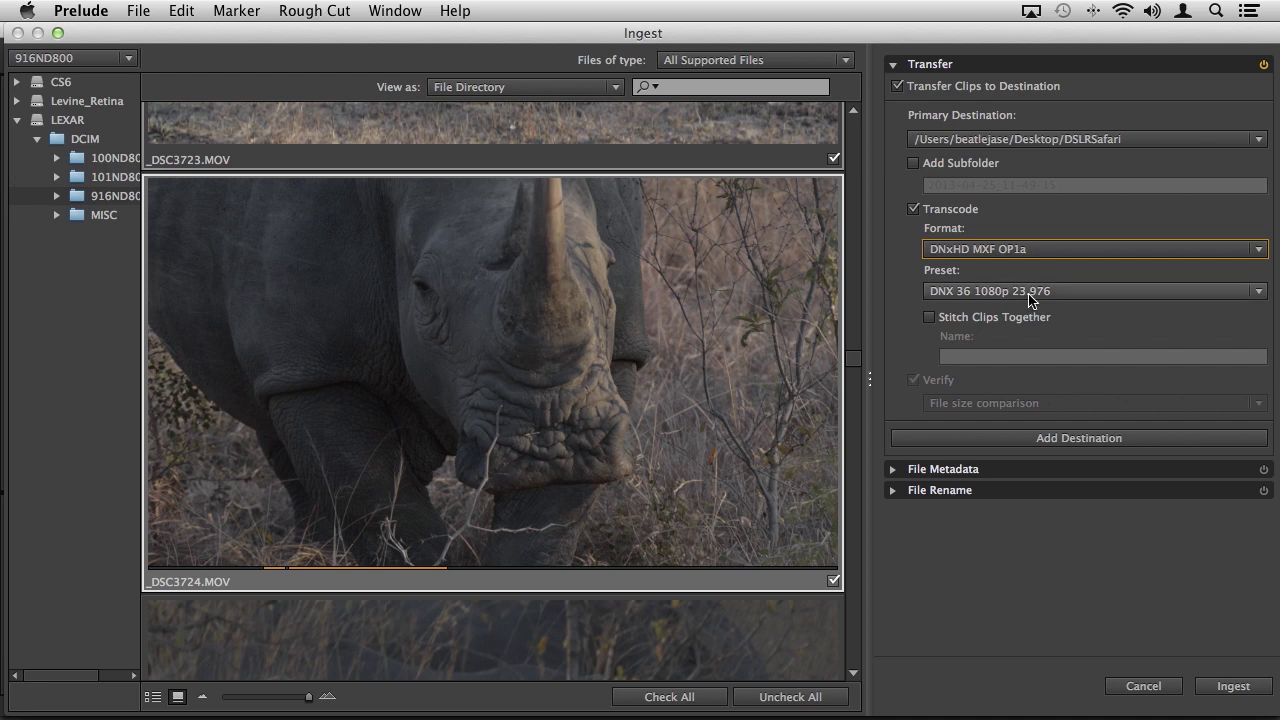
Use the DNX 440X 1080p 23.976 (RGB 444) preset with a dated 2013-04-25_11-49-15 subfolder.
left_click(1030, 291)
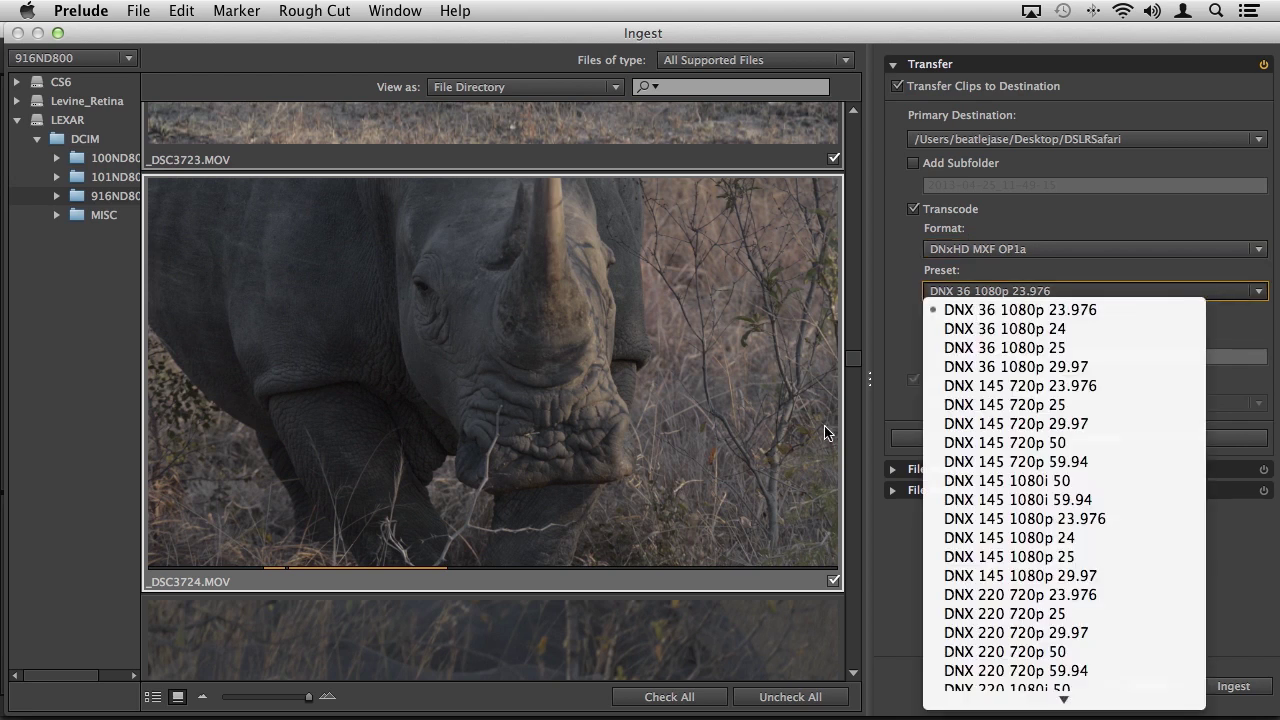
mouse_move(1020, 700)
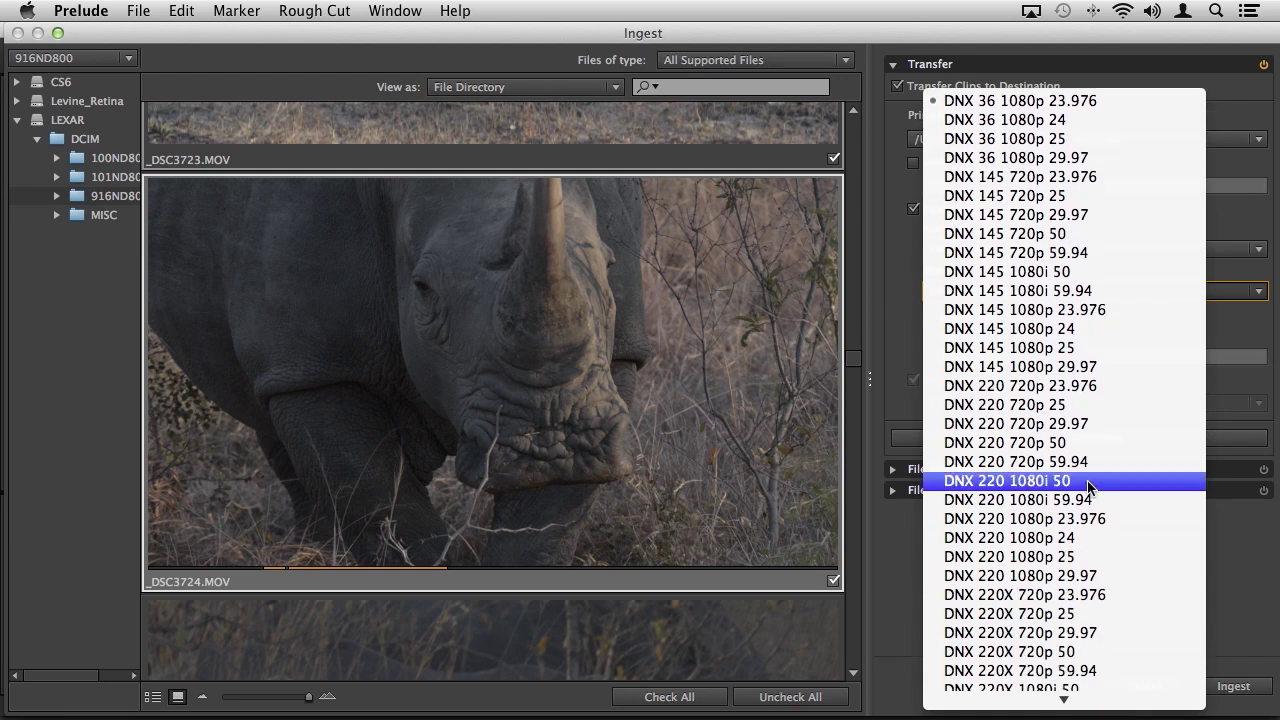
mouse_move(1063, 698)
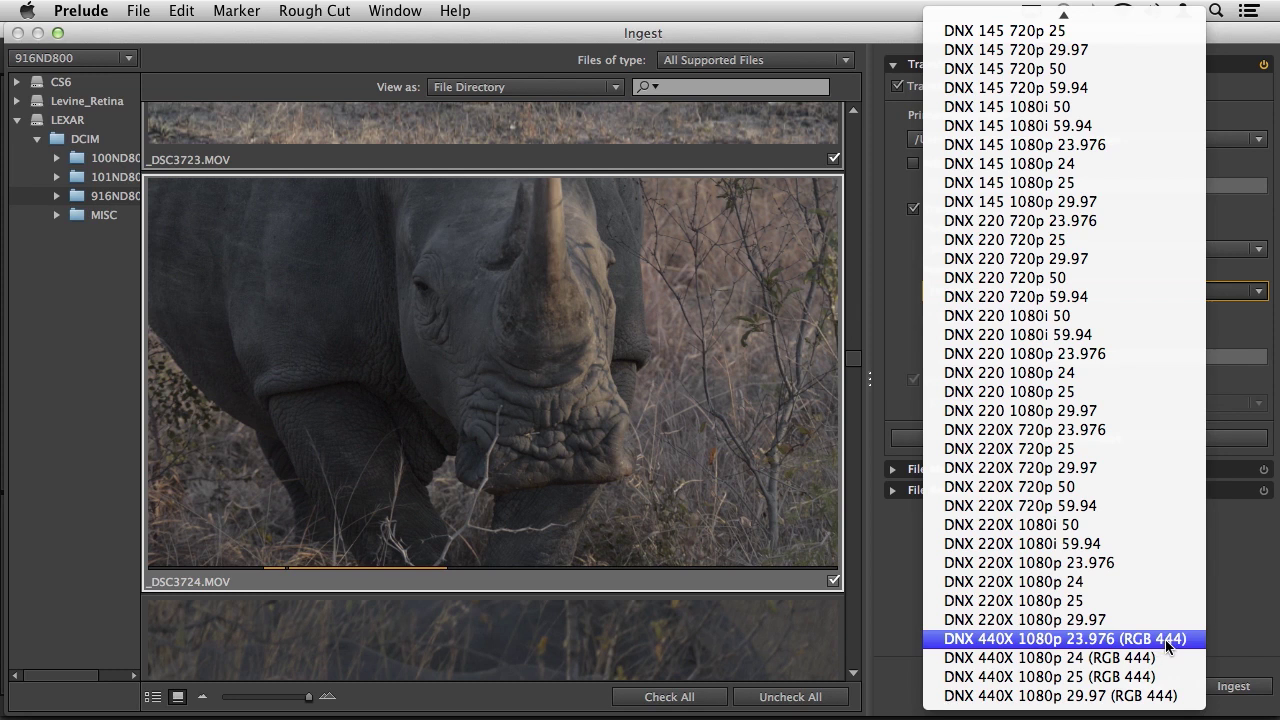
left_click(1087, 645)
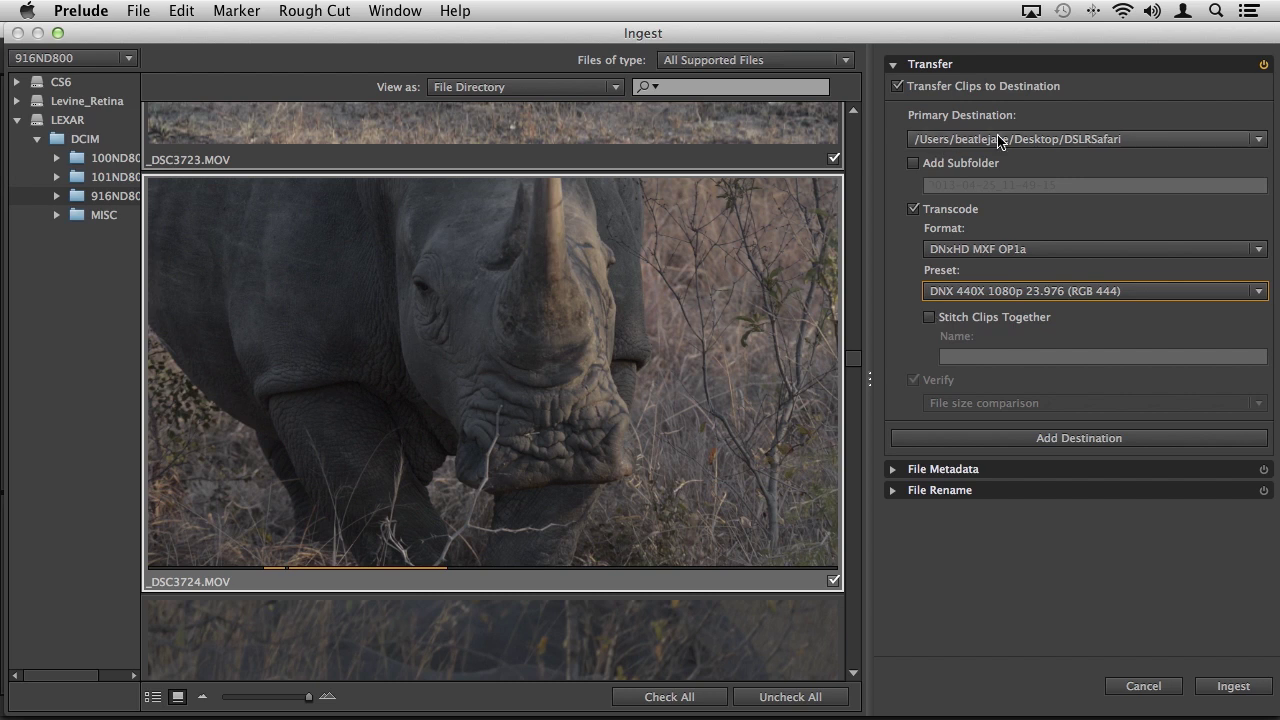
left_click(913, 164)
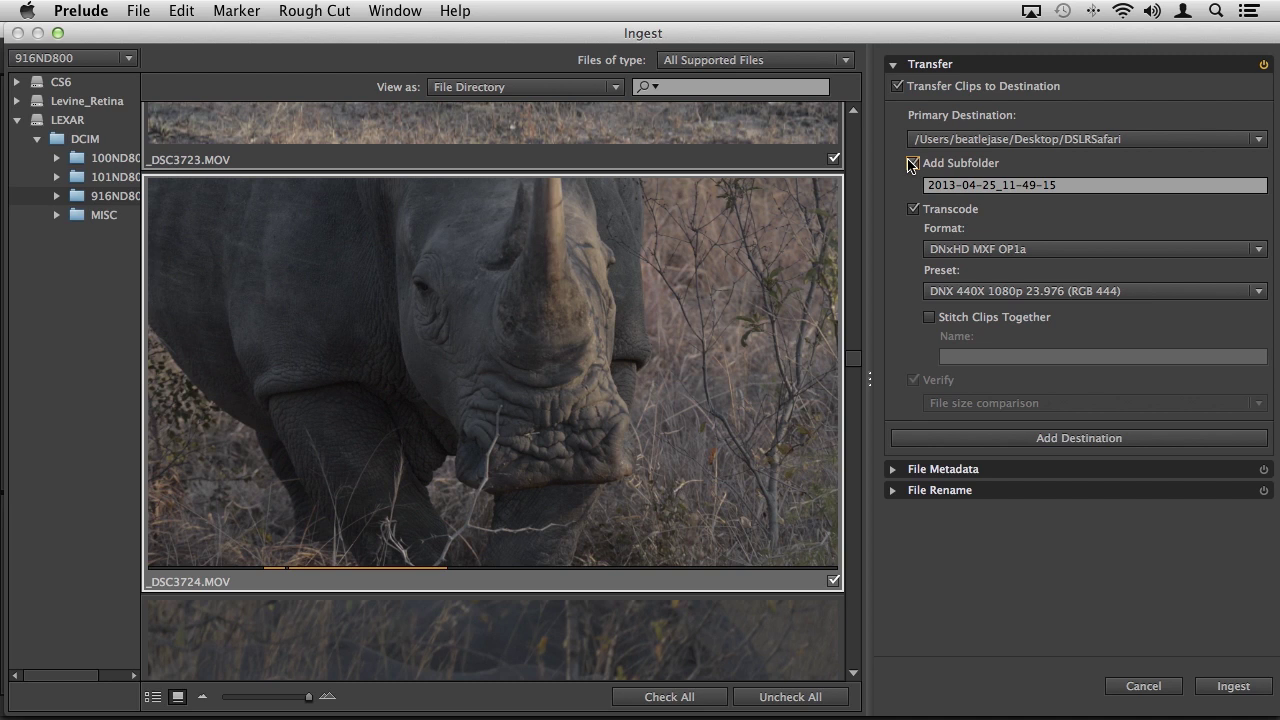
Uncheck Add Subfolder and scroll down to the File Metadata settings.
left_click(912, 164)
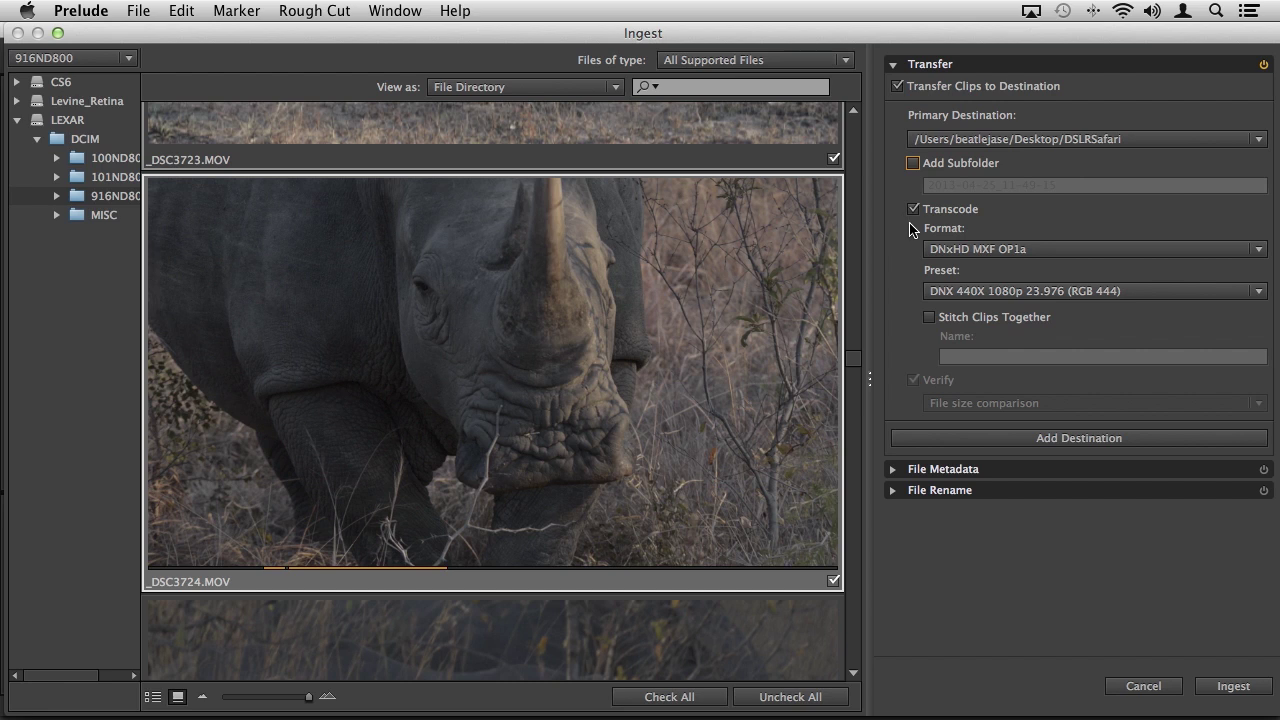
scroll(855, 362, "up", 3)
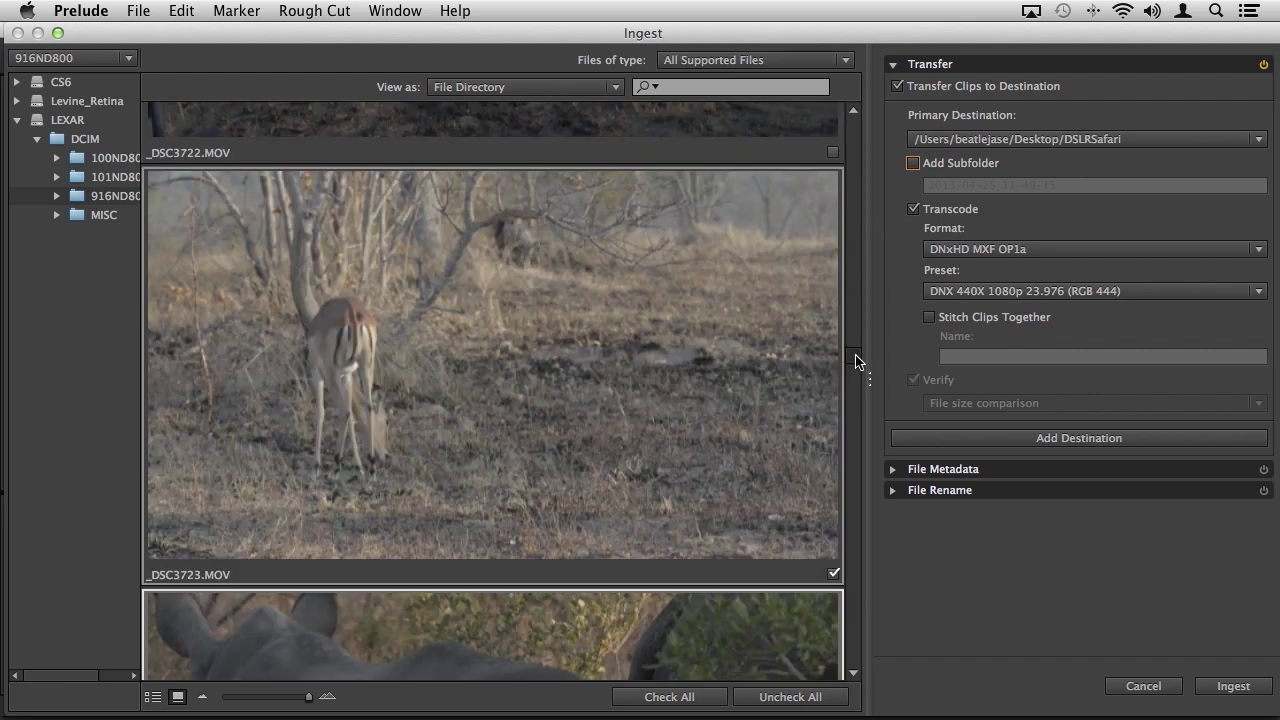
scroll(855, 362, "down", 3)
scroll(855, 362, "down", 2)
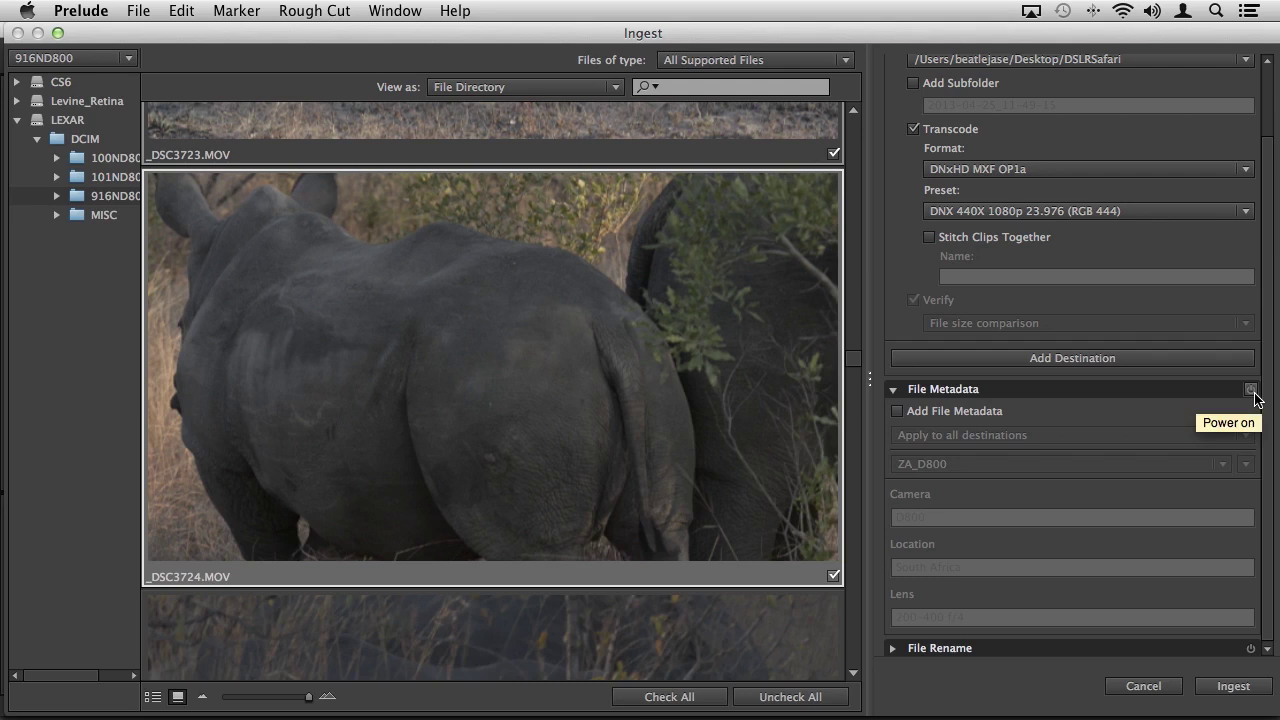
Enable file metadata for all destinations and view the ZA_D800 preset's action menu.
left_click(1251, 390)
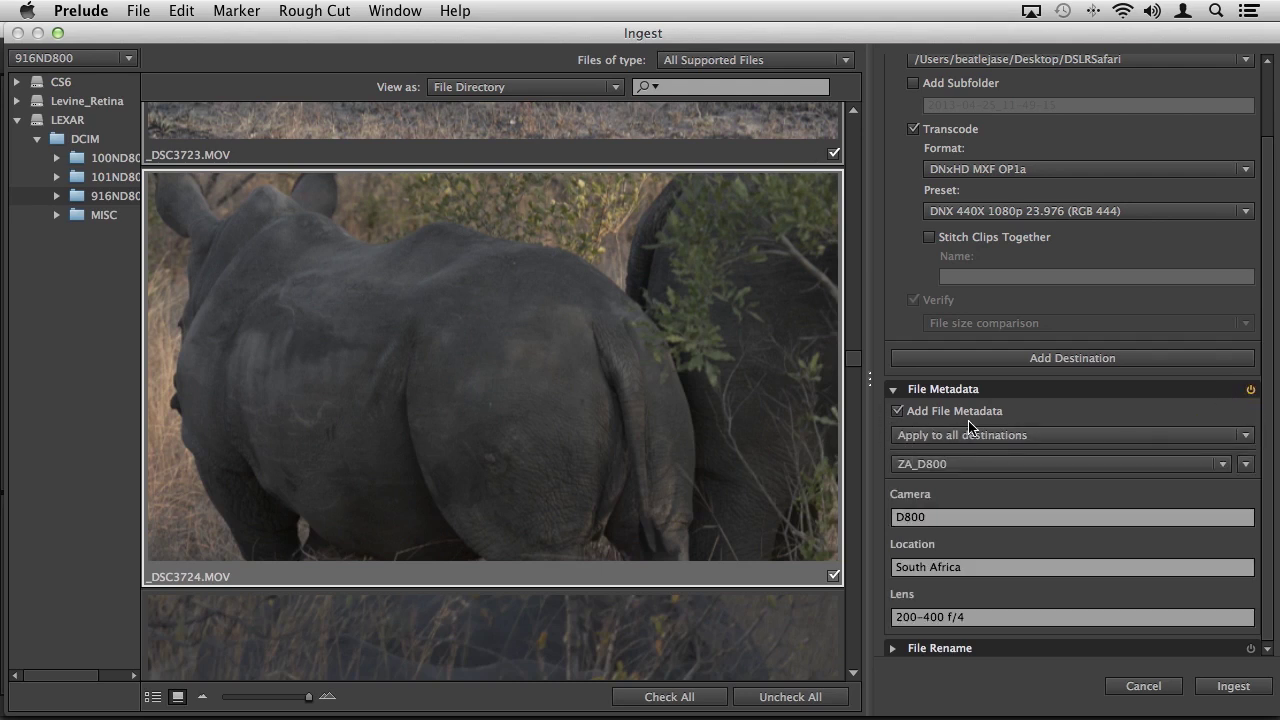
left_click(1229, 437)
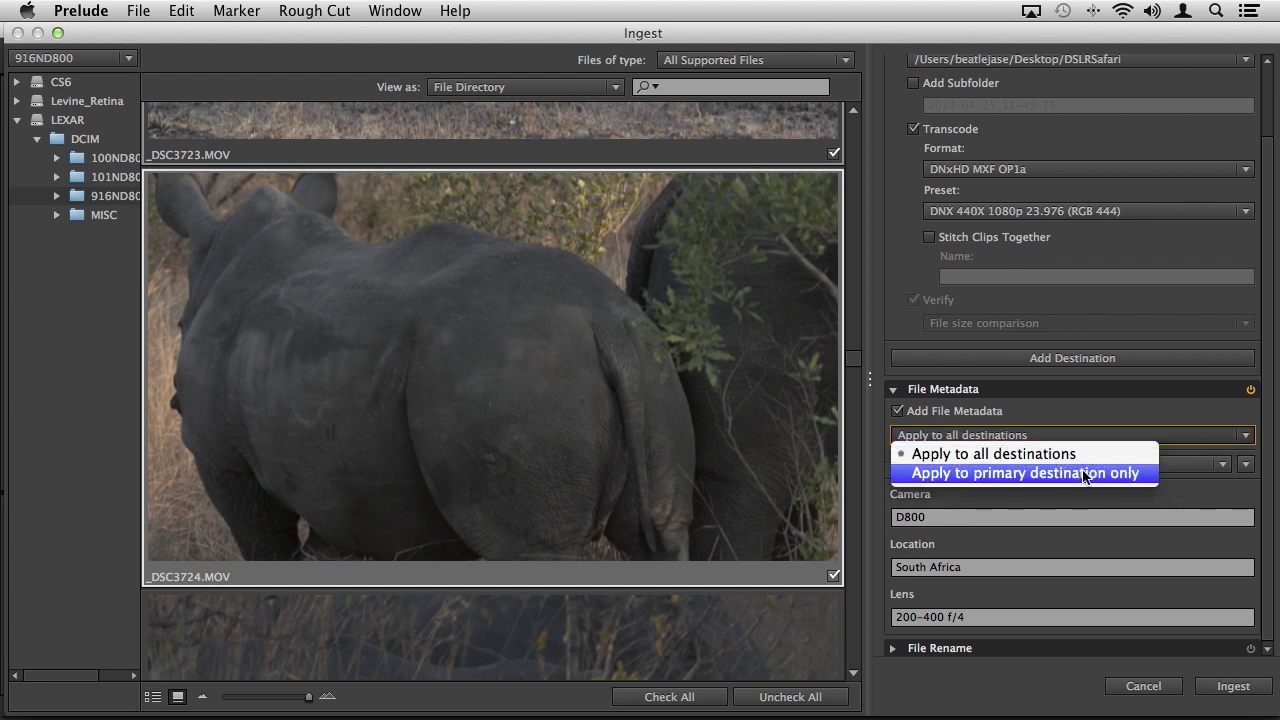
left_click(1087, 398)
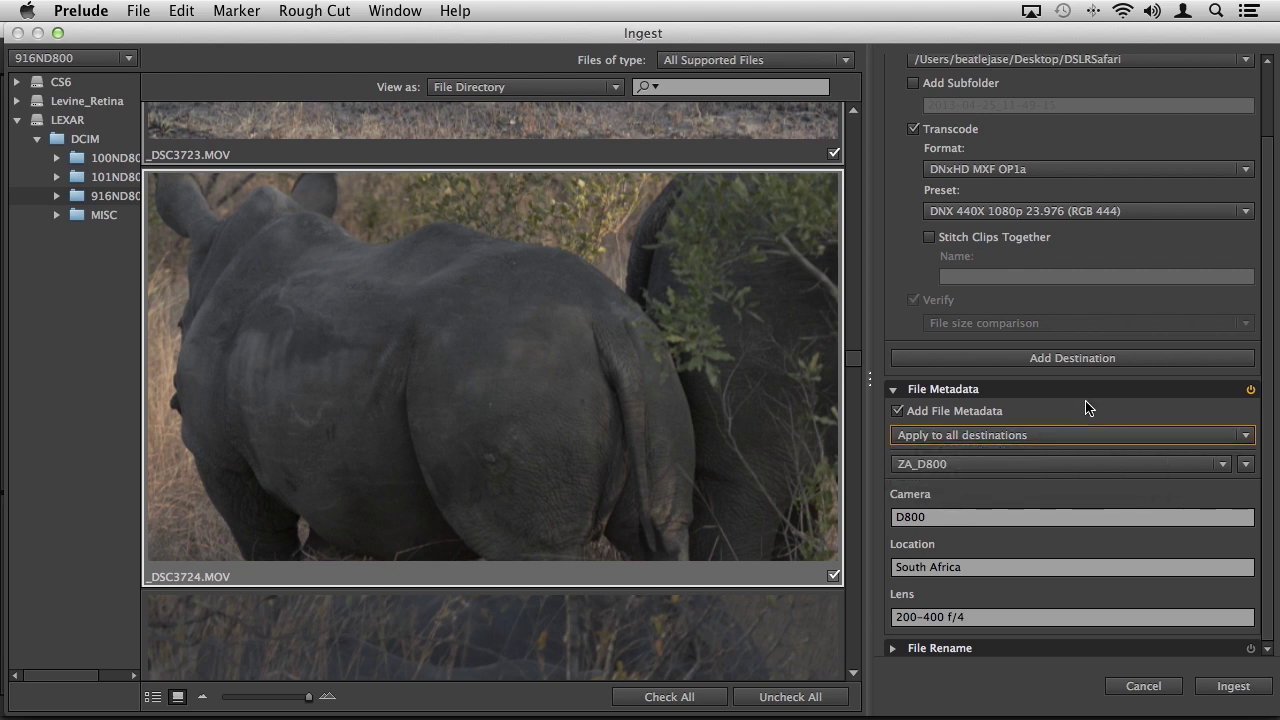
left_click(1245, 465)
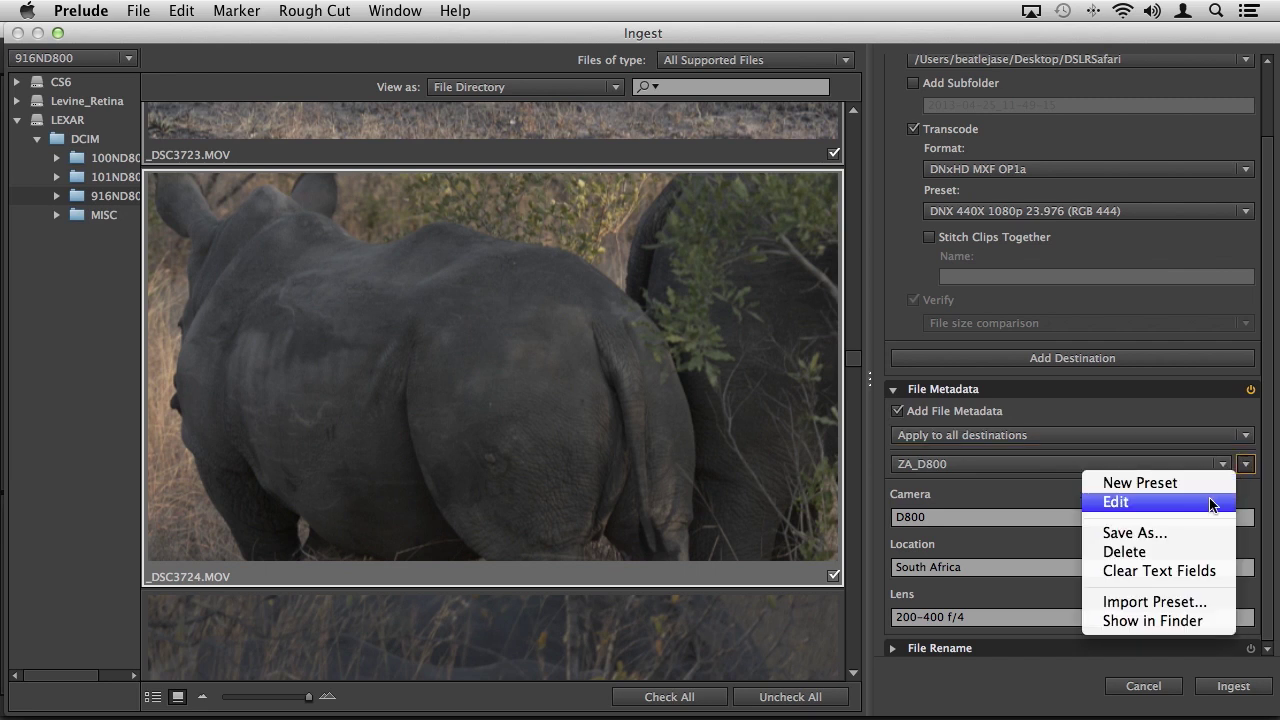
left_click(1155, 418)
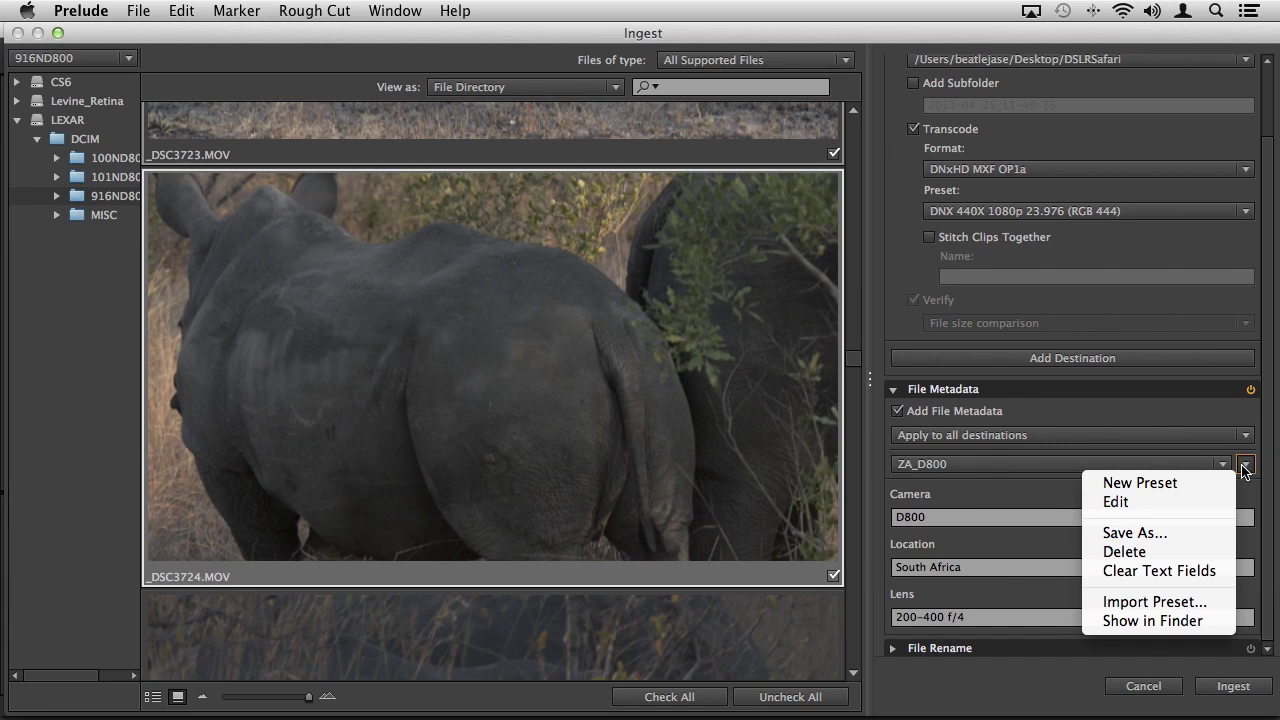
Start a new metadata preset with a key Animal set to Rhino.
left_click(1193, 484)
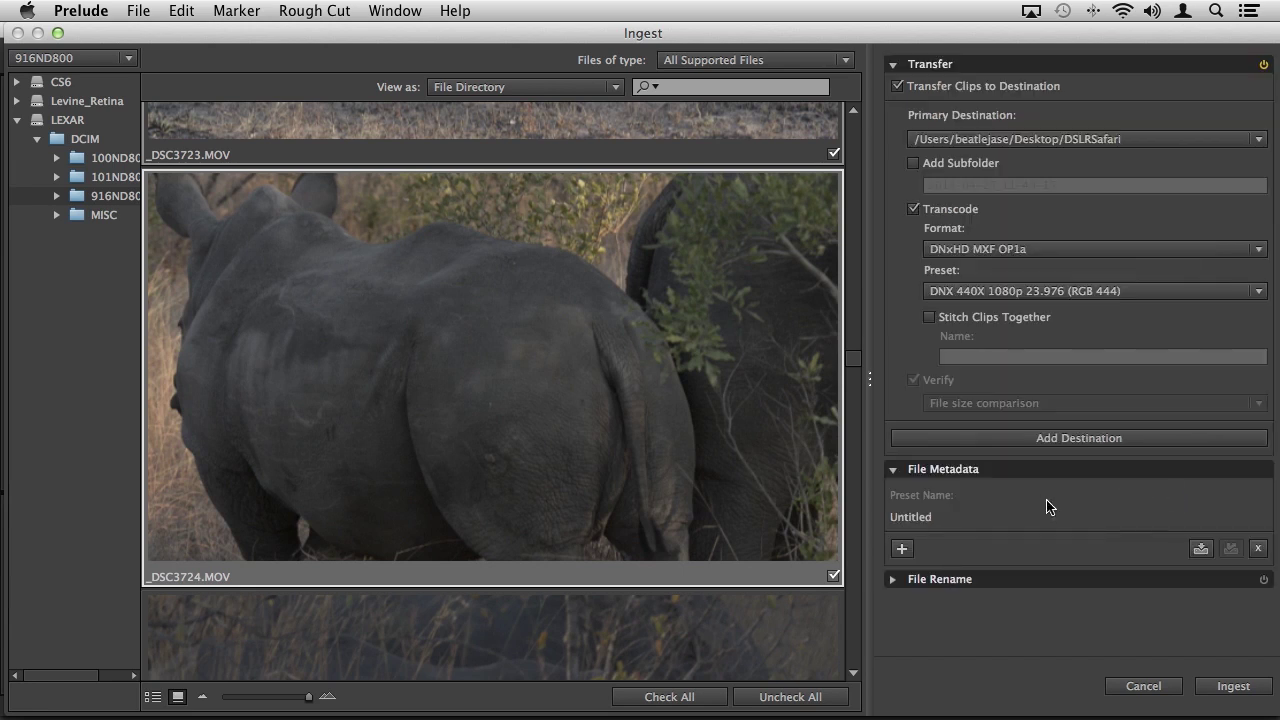
left_click(901, 550)
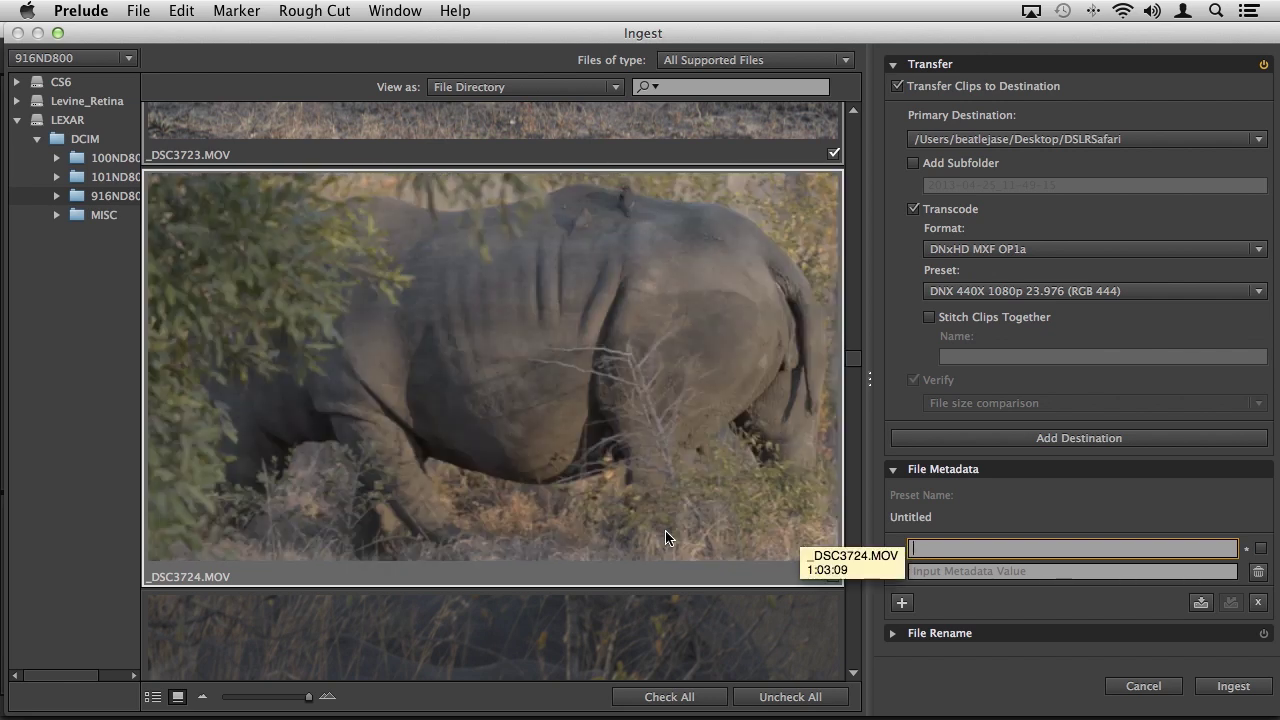
type("Anima")
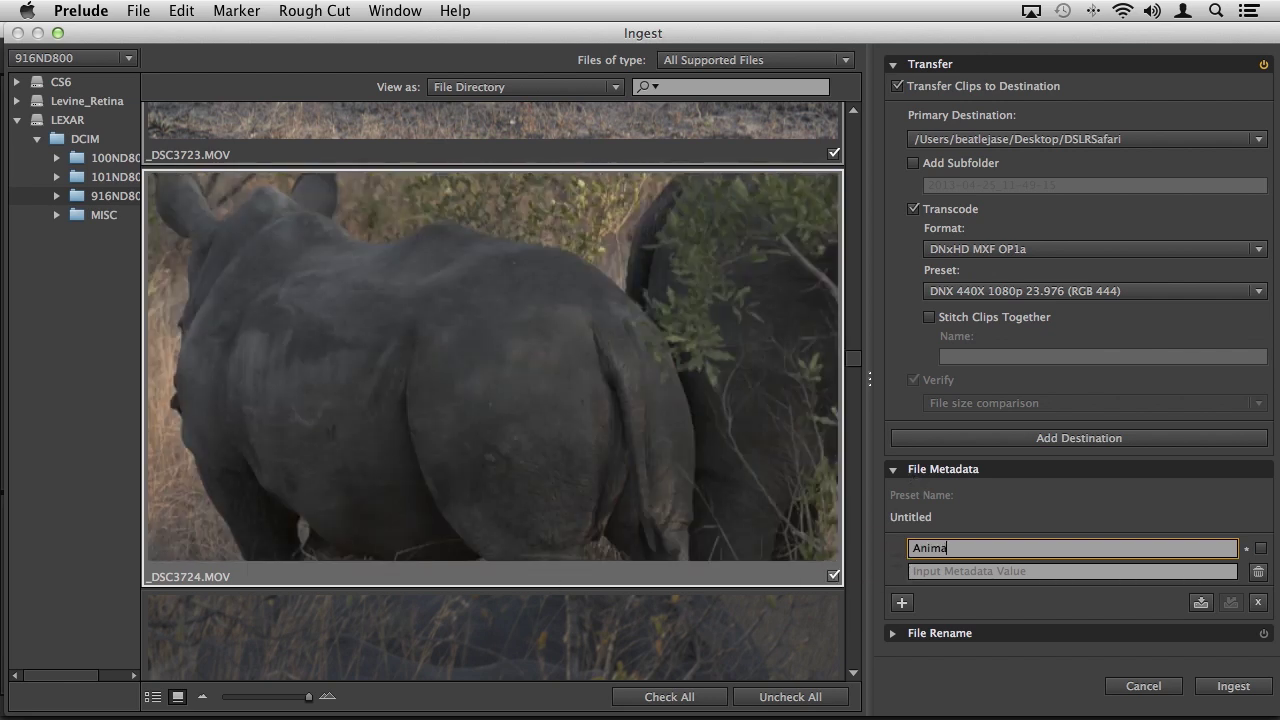
type("l")
left_click(960, 580)
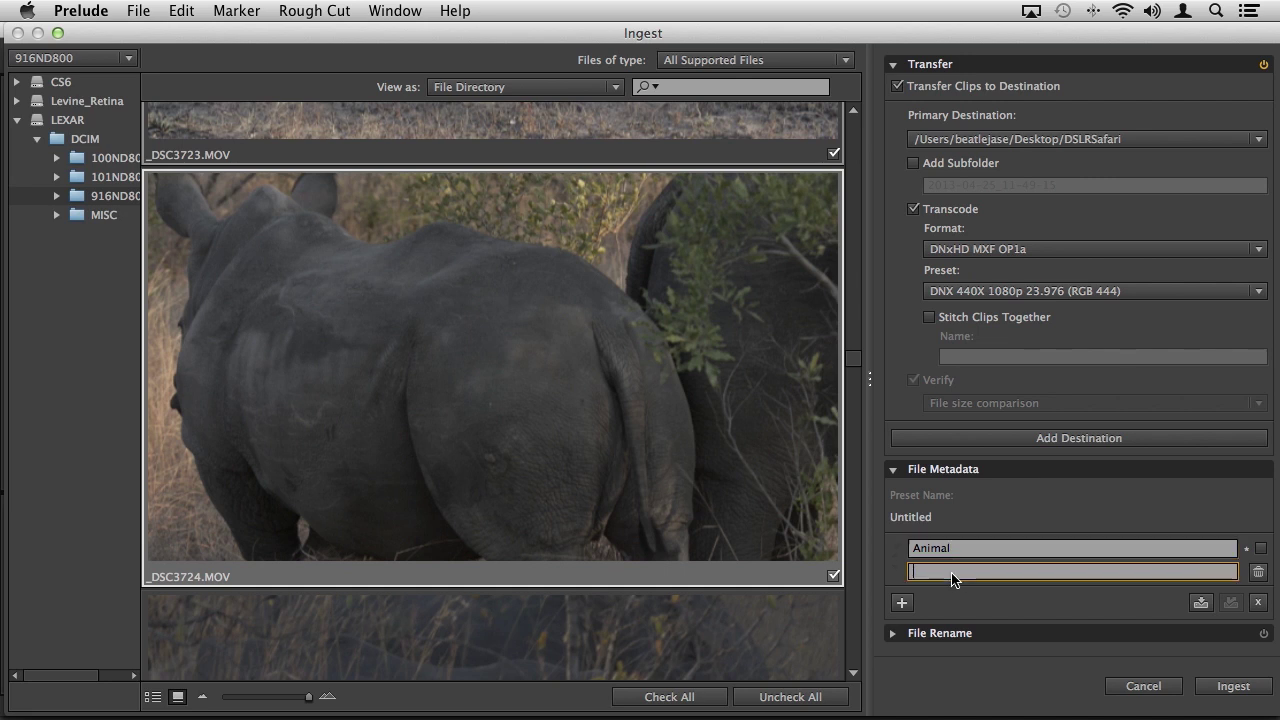
type("Rhino")
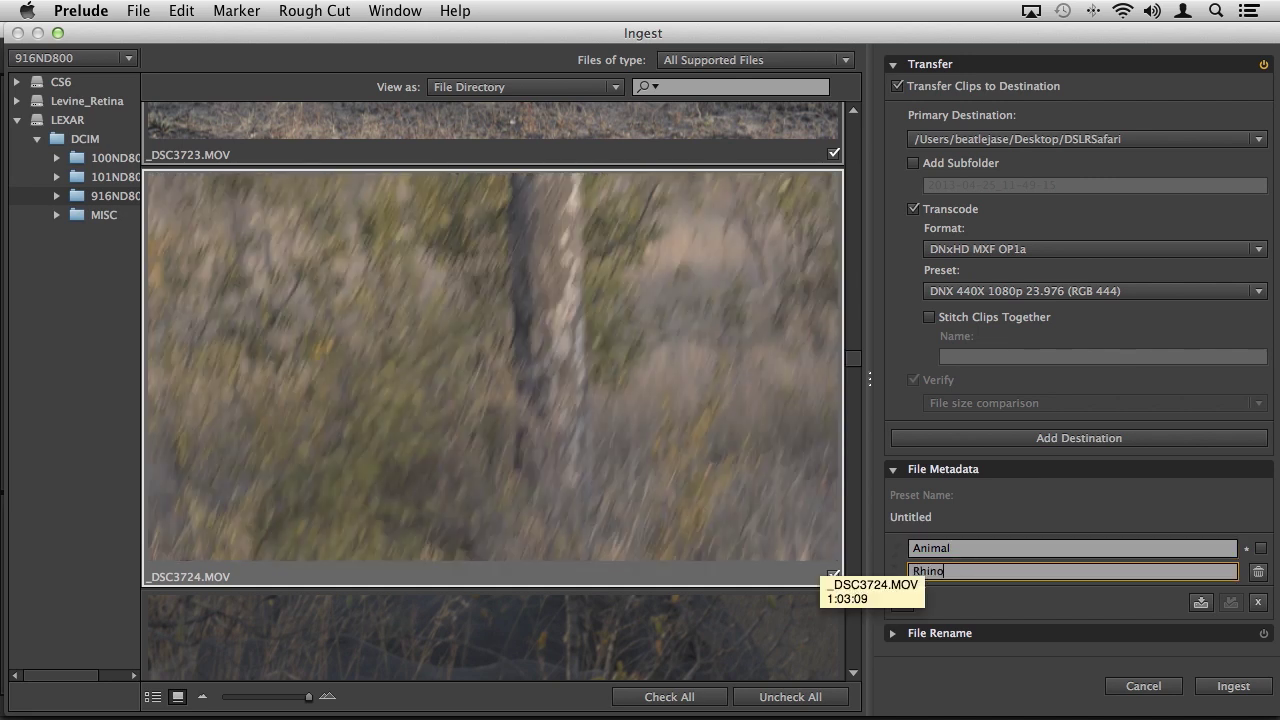
Add a second metadata key named Setting and enter its daytime value.
left_click(901, 603)
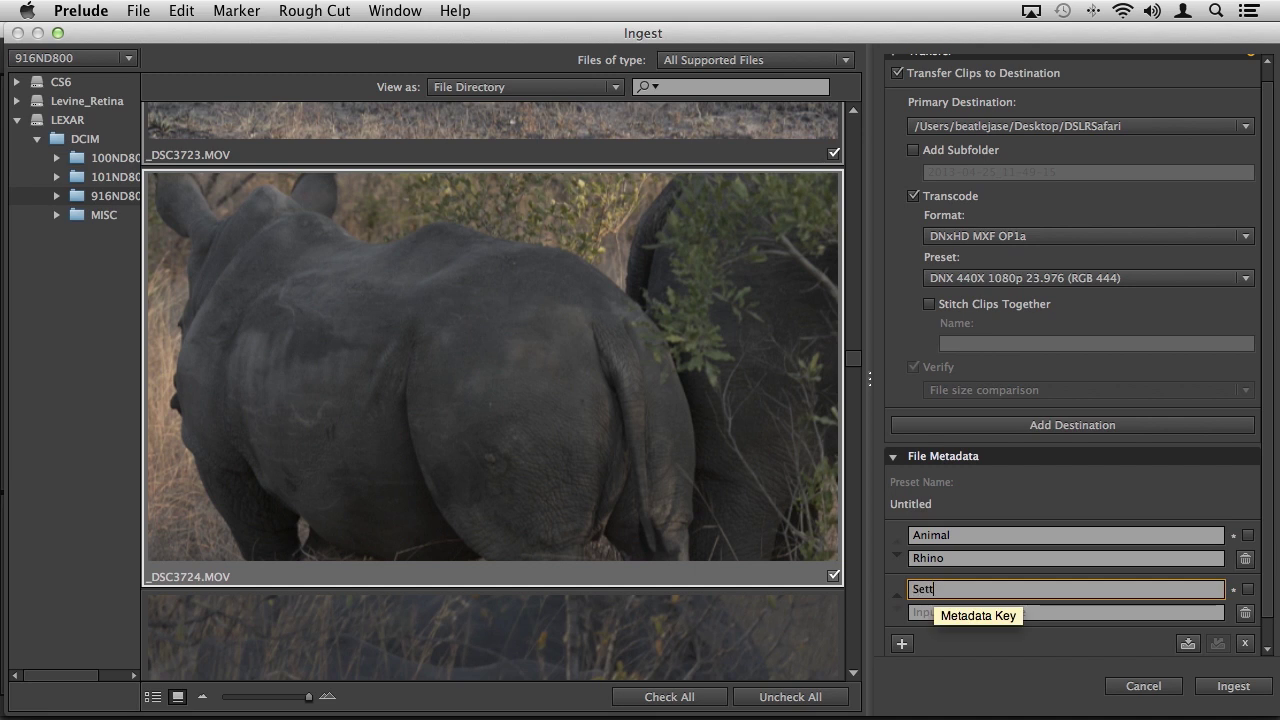
type("Setting")
key("Return")
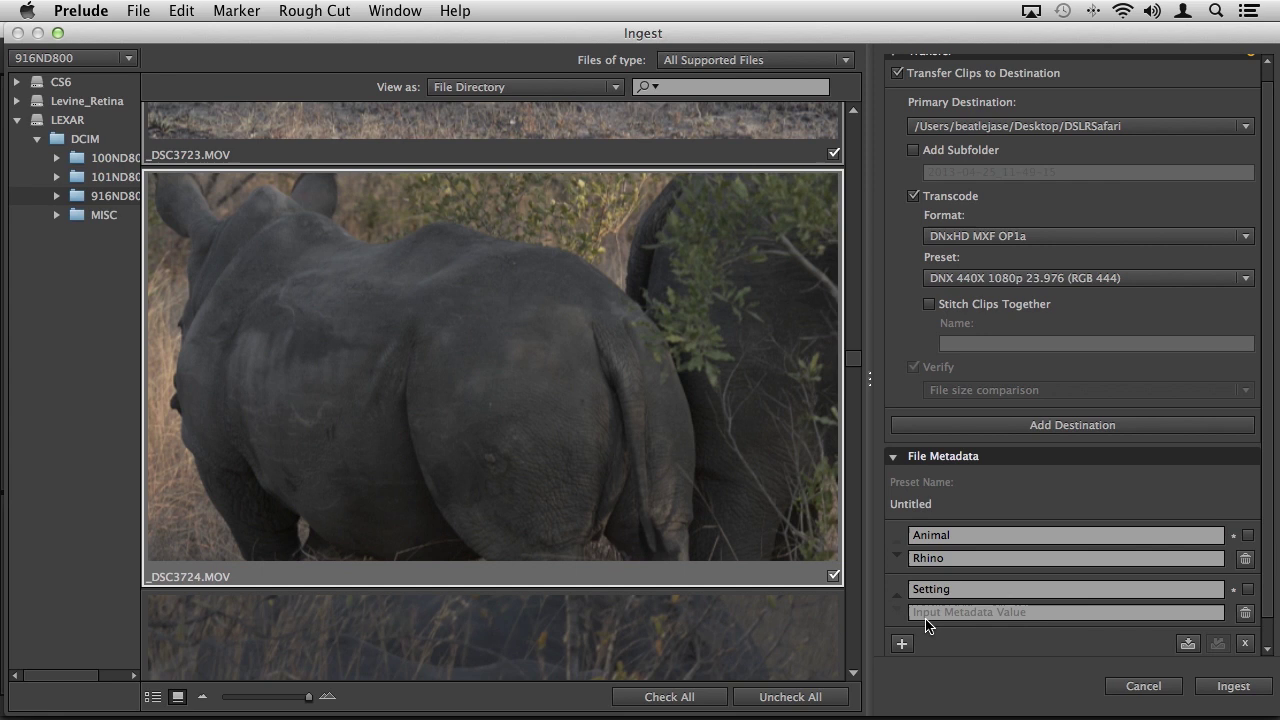
left_click(926, 616)
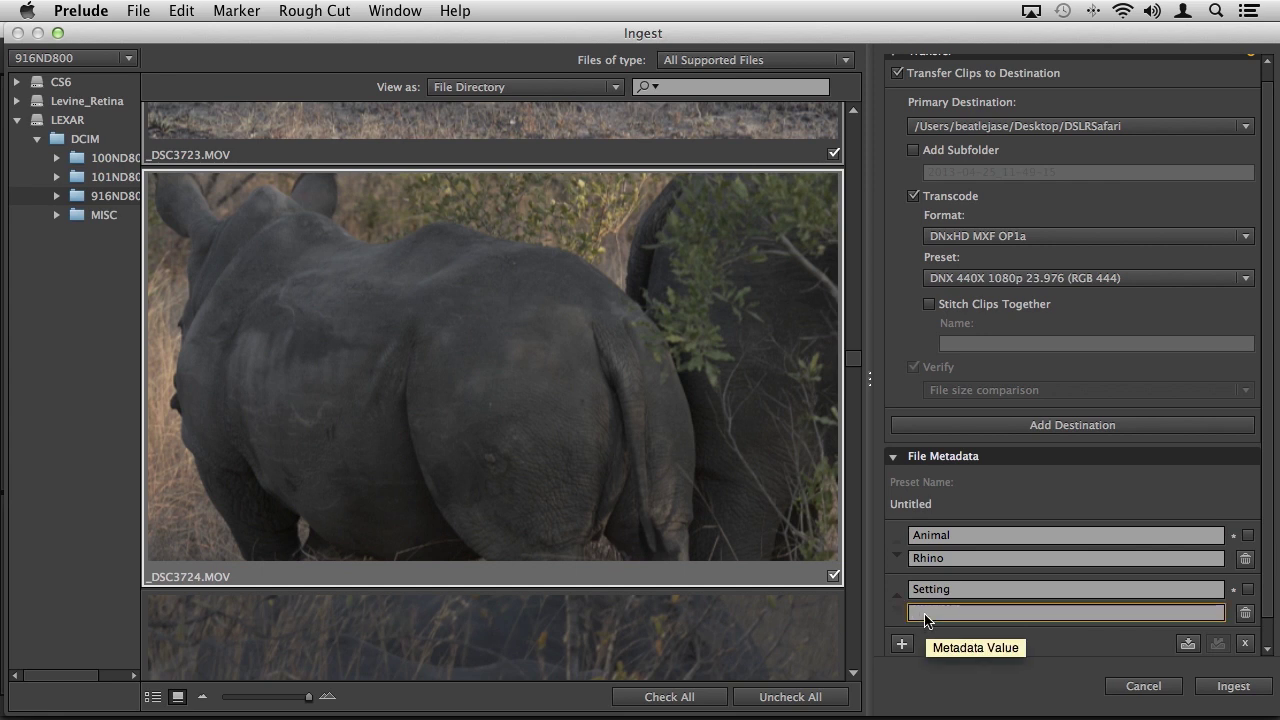
type("Dayimte")
Save the Animal and Setting fields as a metadata preset named ZA_Rhinos.
left_click(1188, 645)
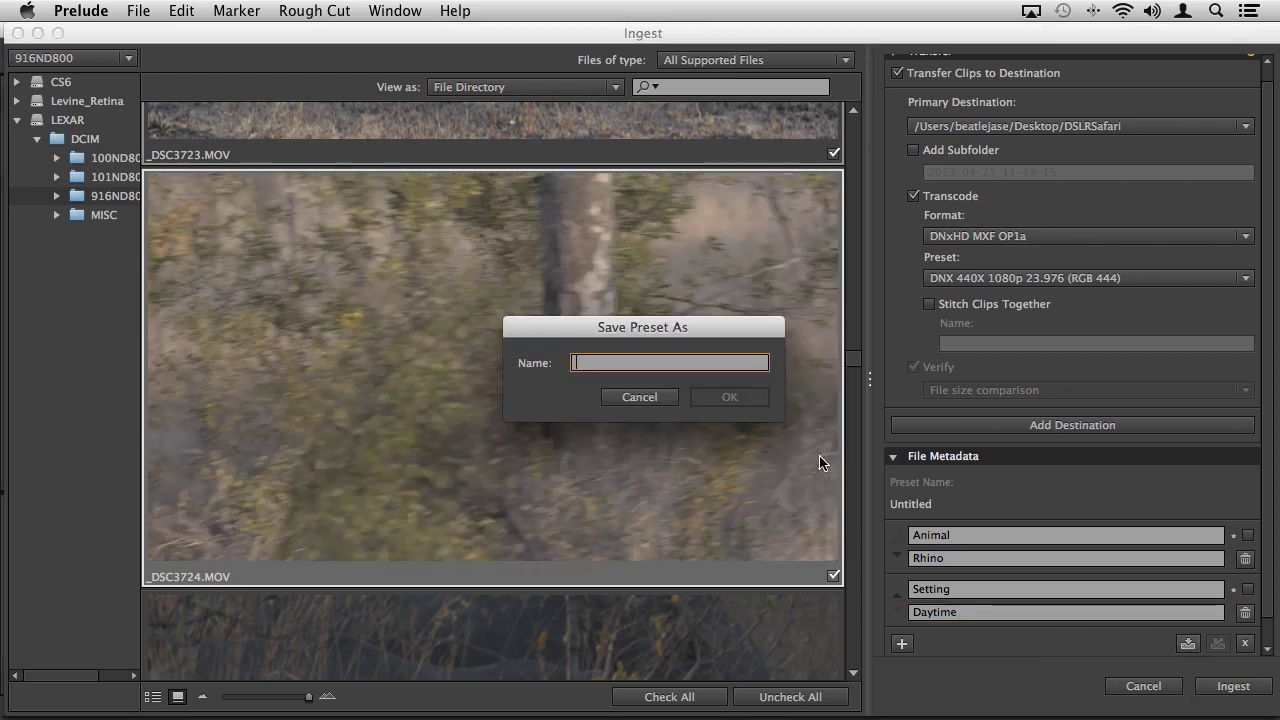
type("Z")
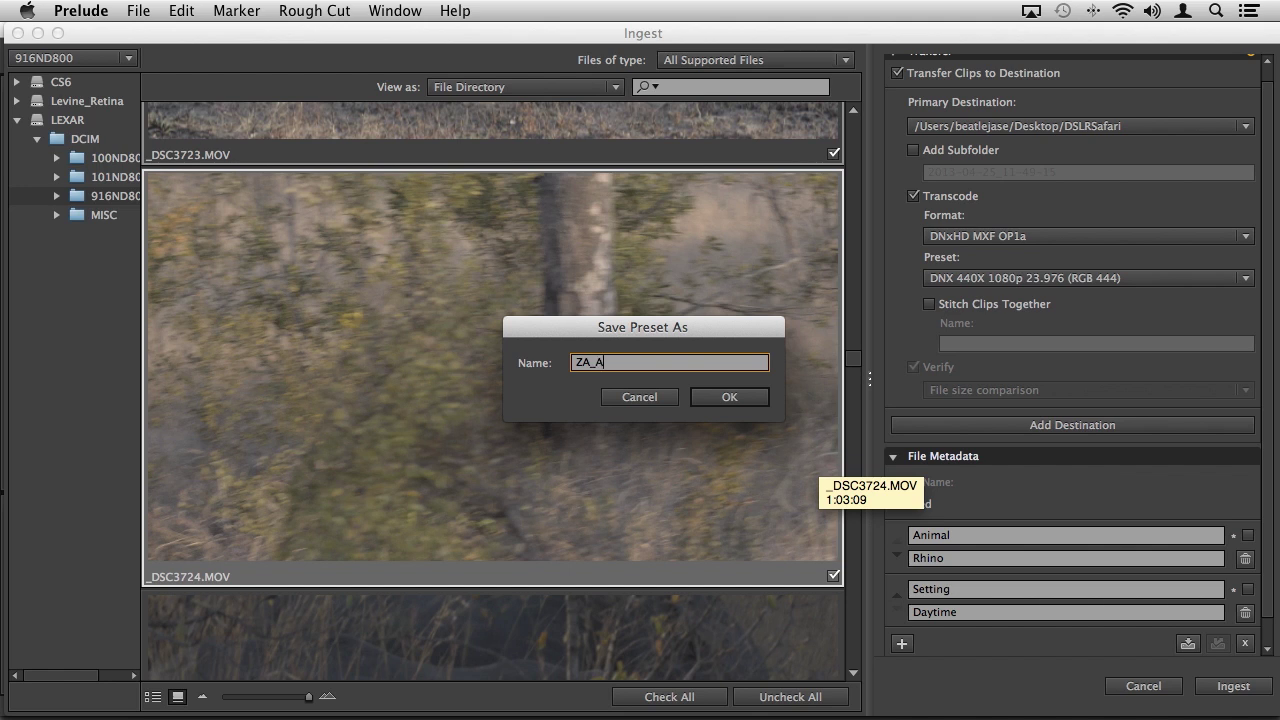
type("A_A")
key("BackSpace")
type("Rhinos")
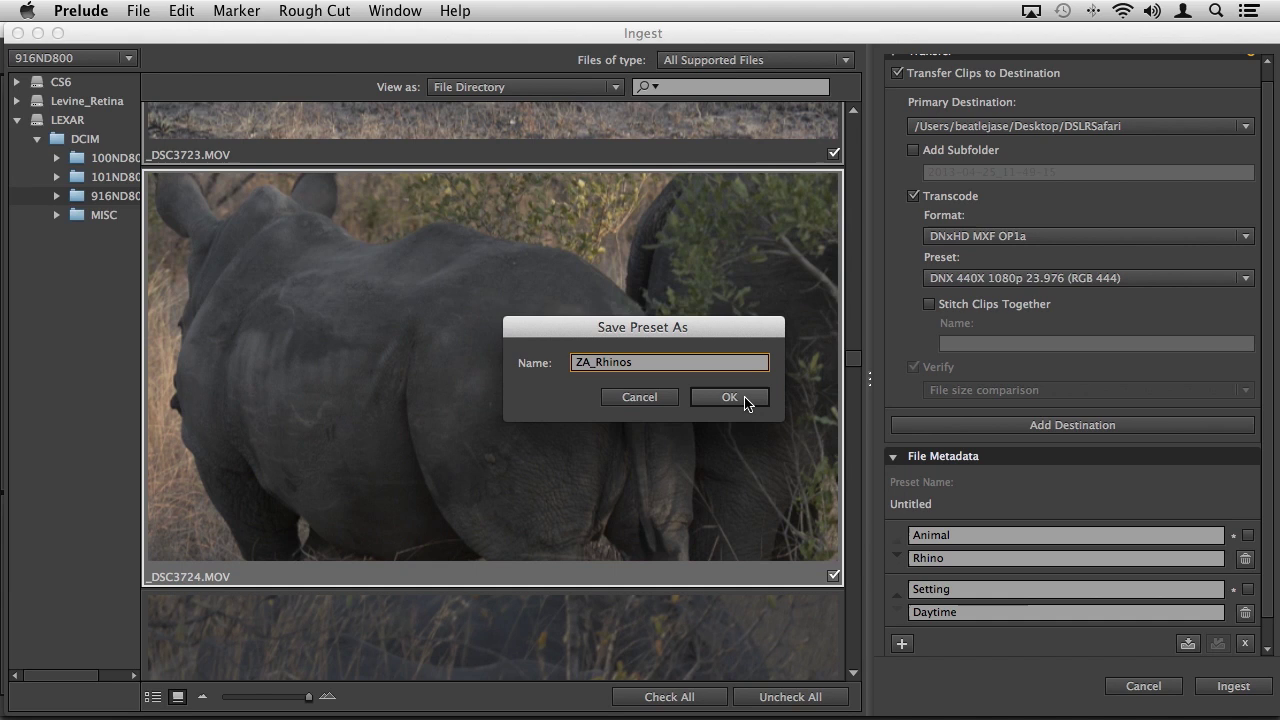
left_click(747, 399)
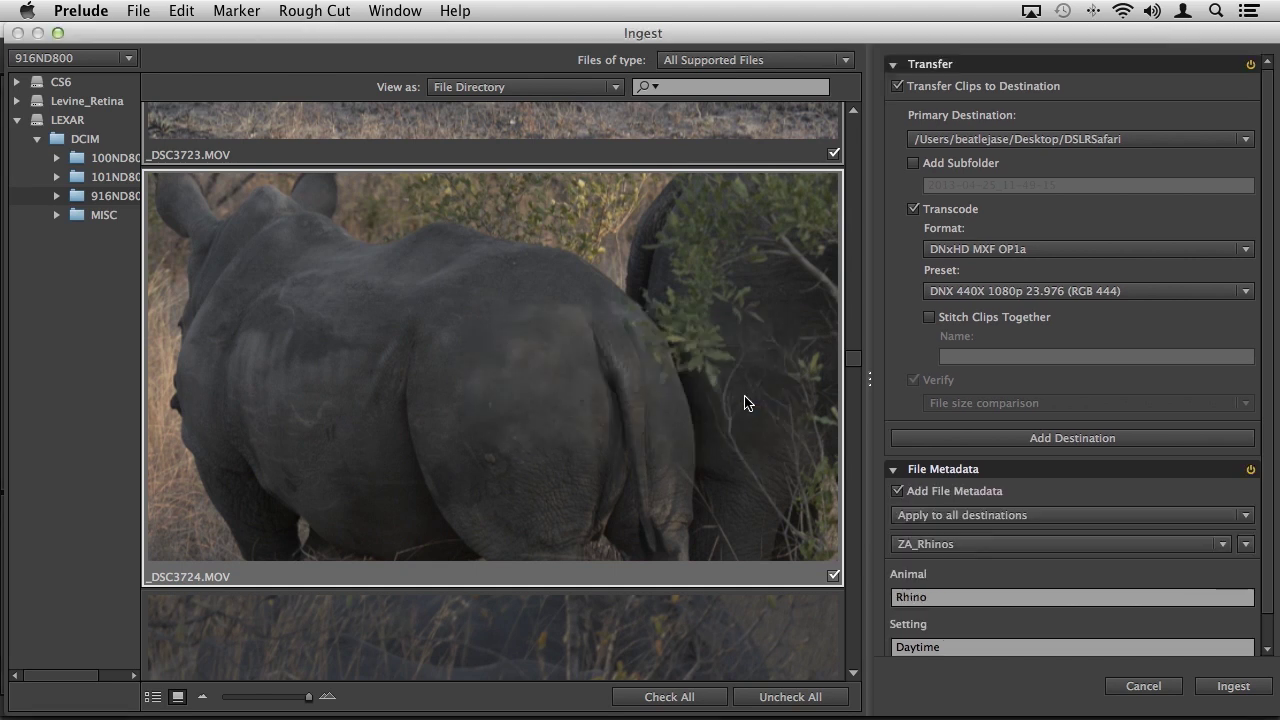
Switch the ingest metadata back to the ZA_D800 preset.
left_click(1170, 544)
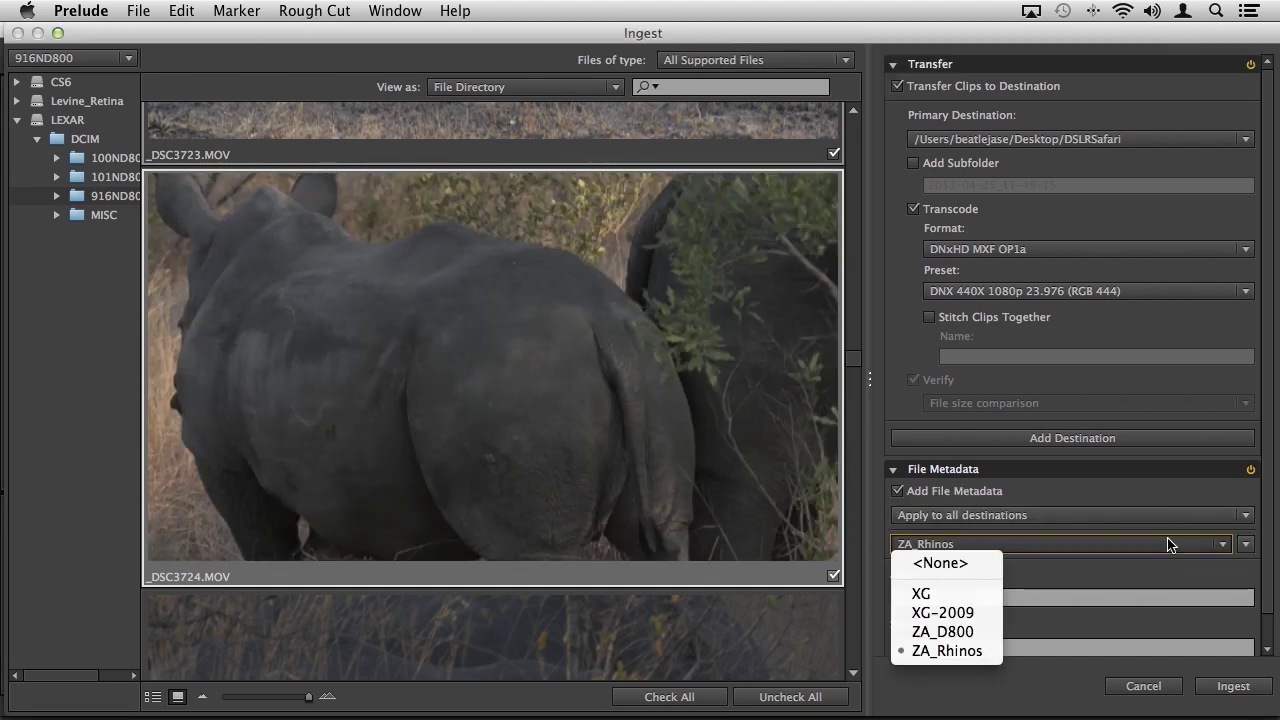
left_click(969, 633)
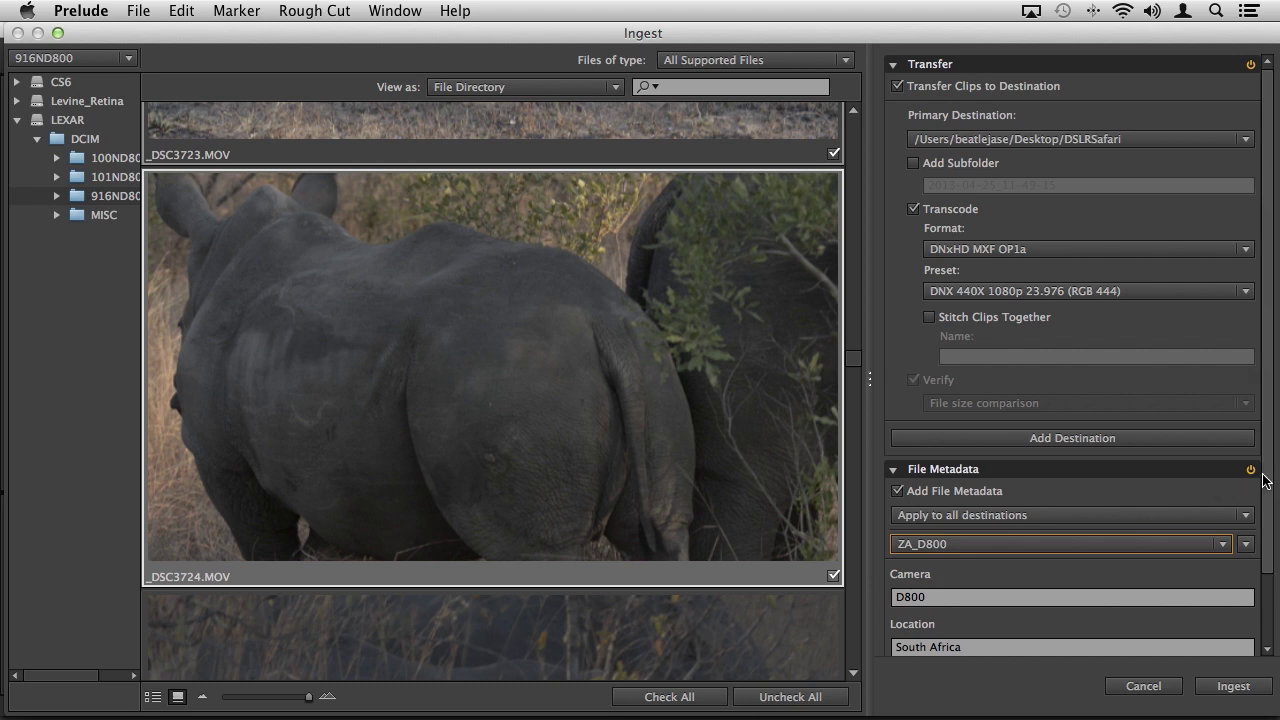
scroll(1265, 483, "down", 3)
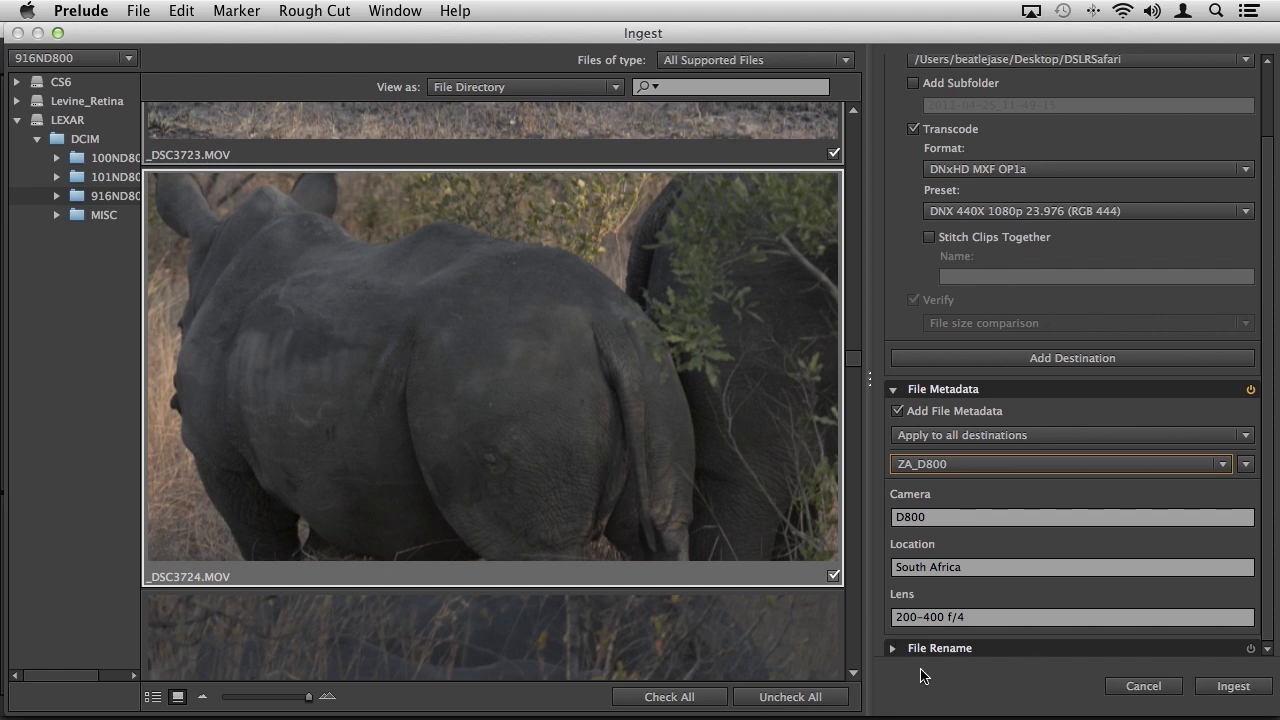
Turn on File Rename and start a new preset beginning with custom text 'ZAShoot_'.
left_click(1250, 648)
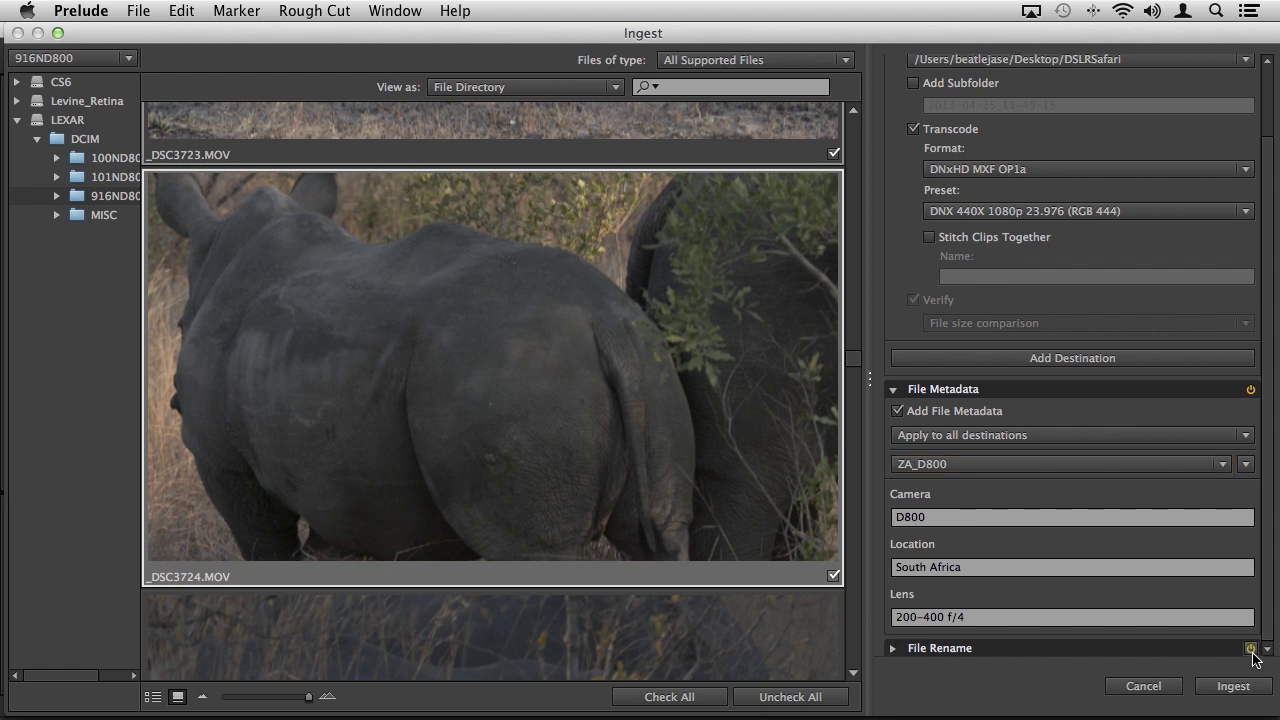
left_click(890, 648)
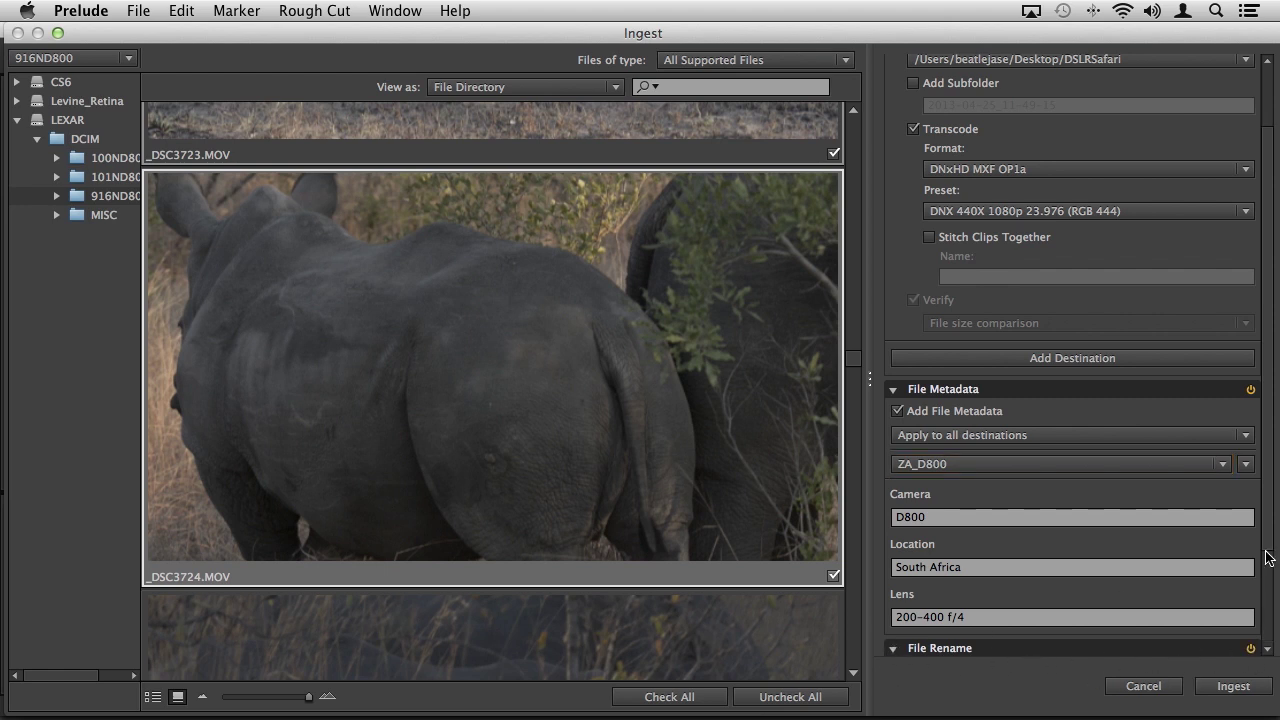
scroll(1255, 648, "down", 3)
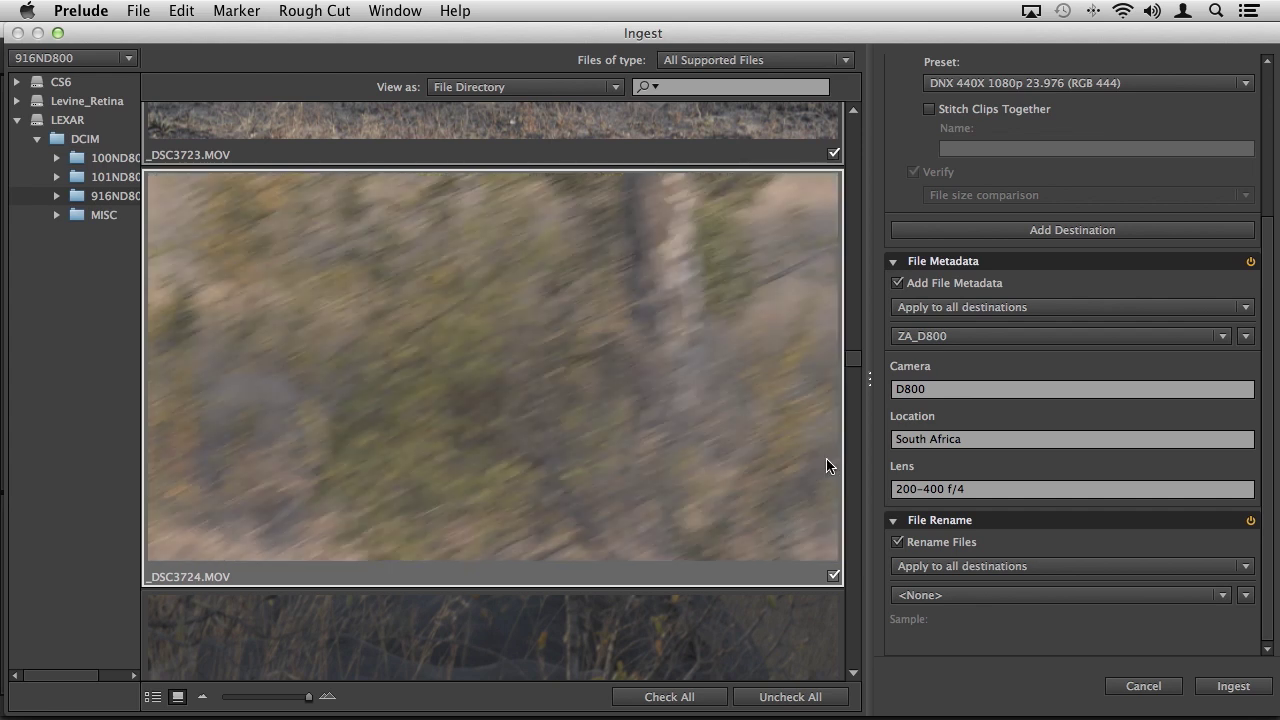
left_click(1247, 598)
left_click(1146, 561)
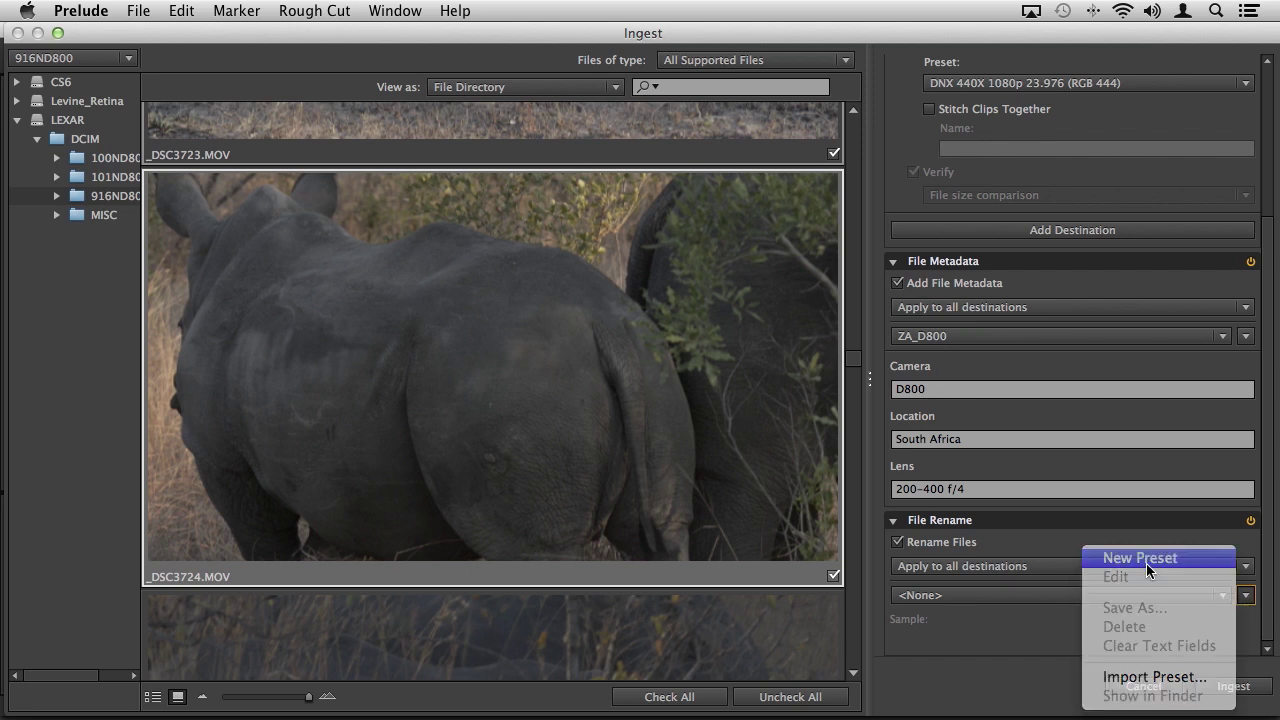
left_click(899, 648)
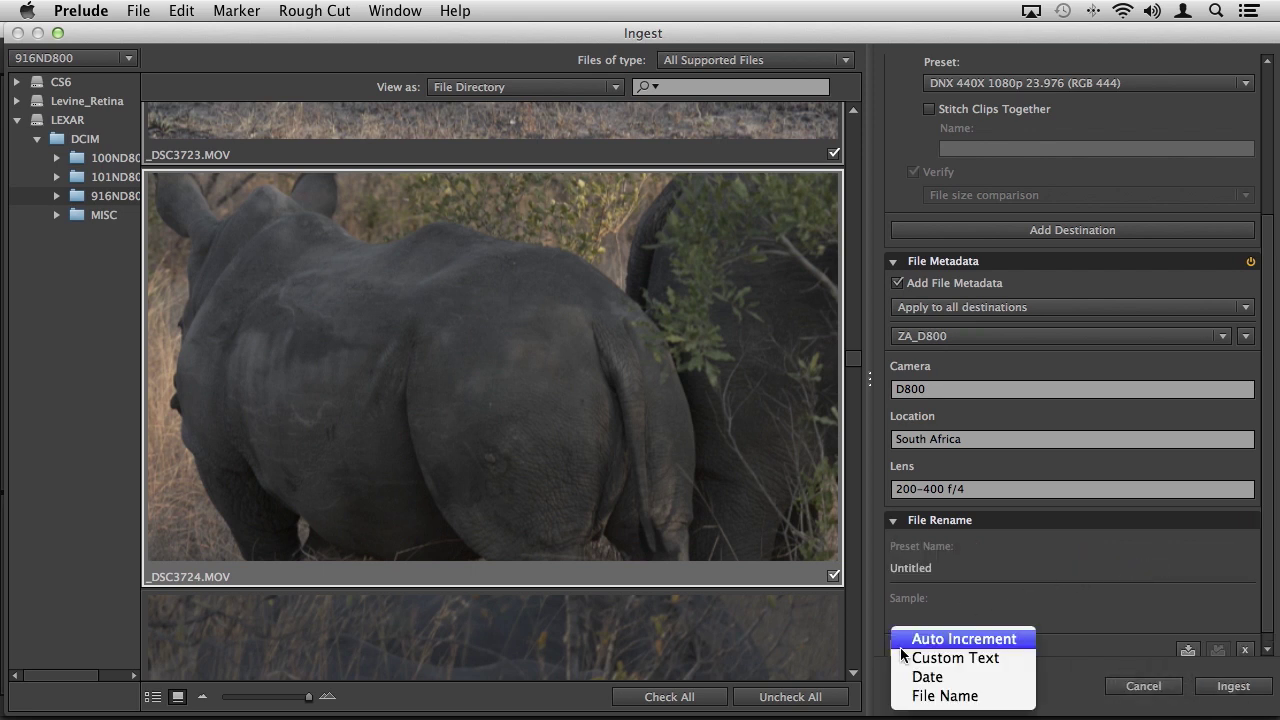
left_click(1003, 660)
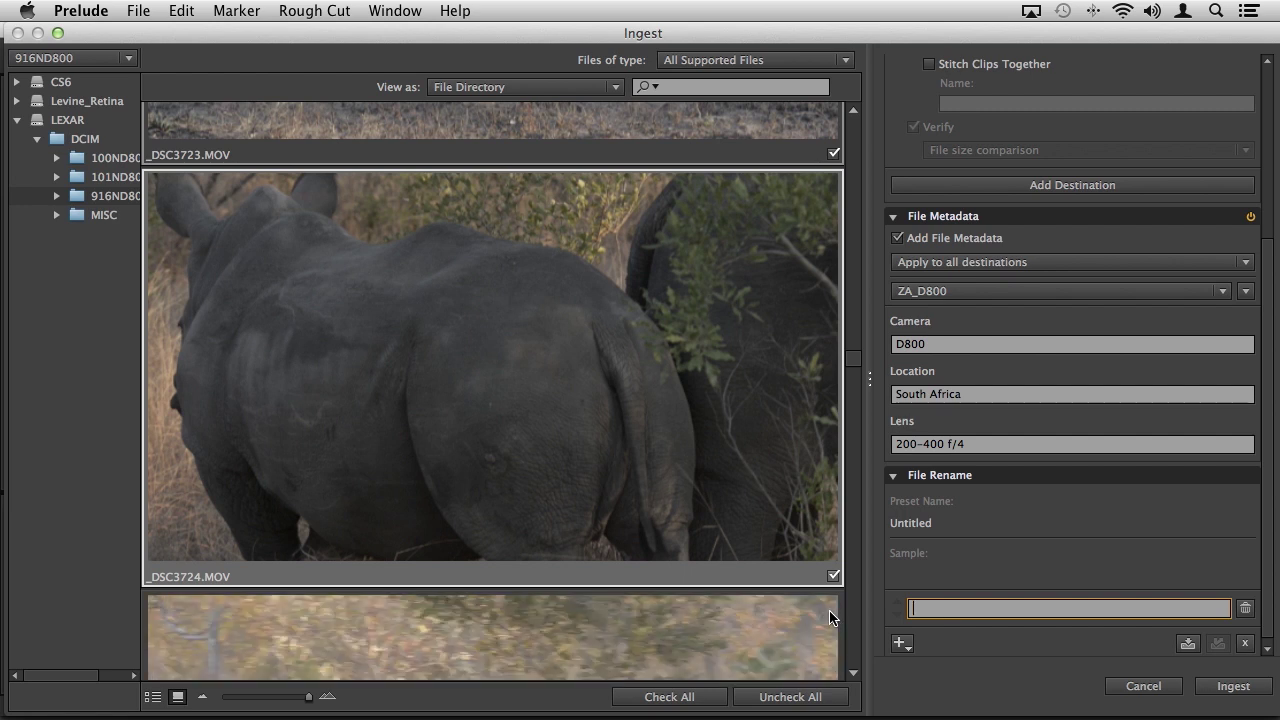
type("ZAShoot_")
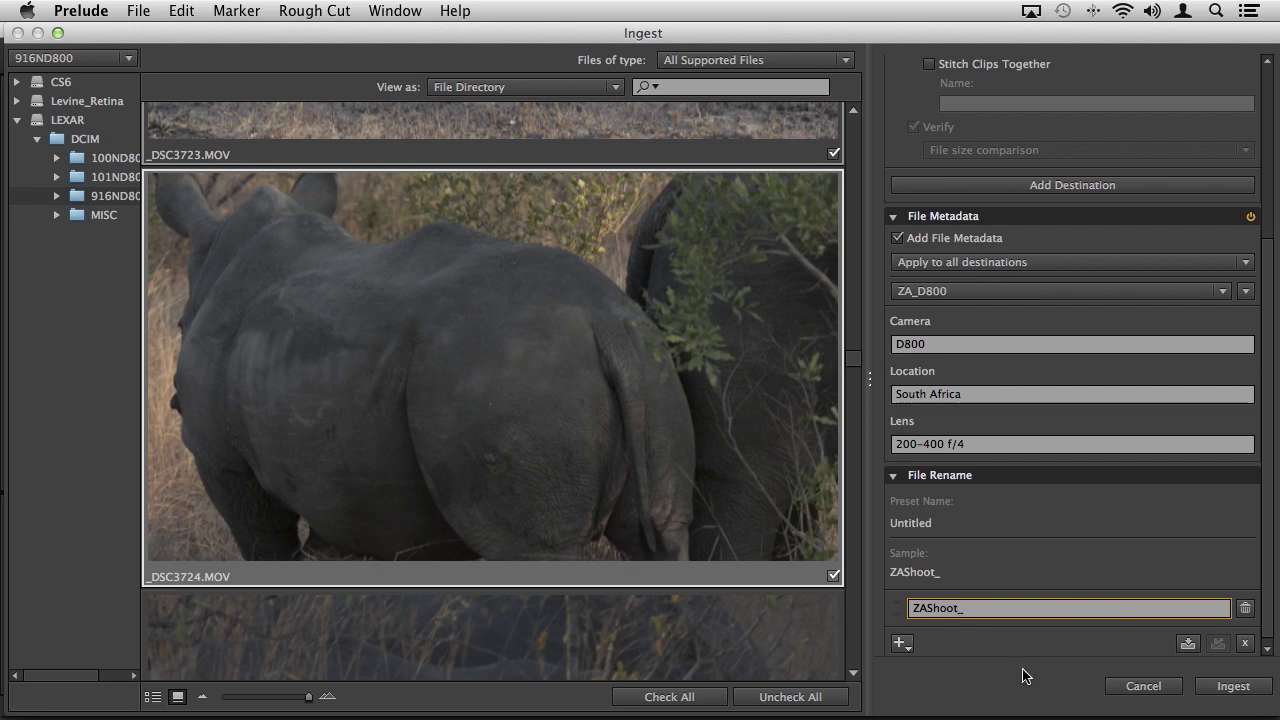
Append a YYMMDD-Creation Date part and save the rename preset as 'ZA Safari'.
left_click(901, 643)
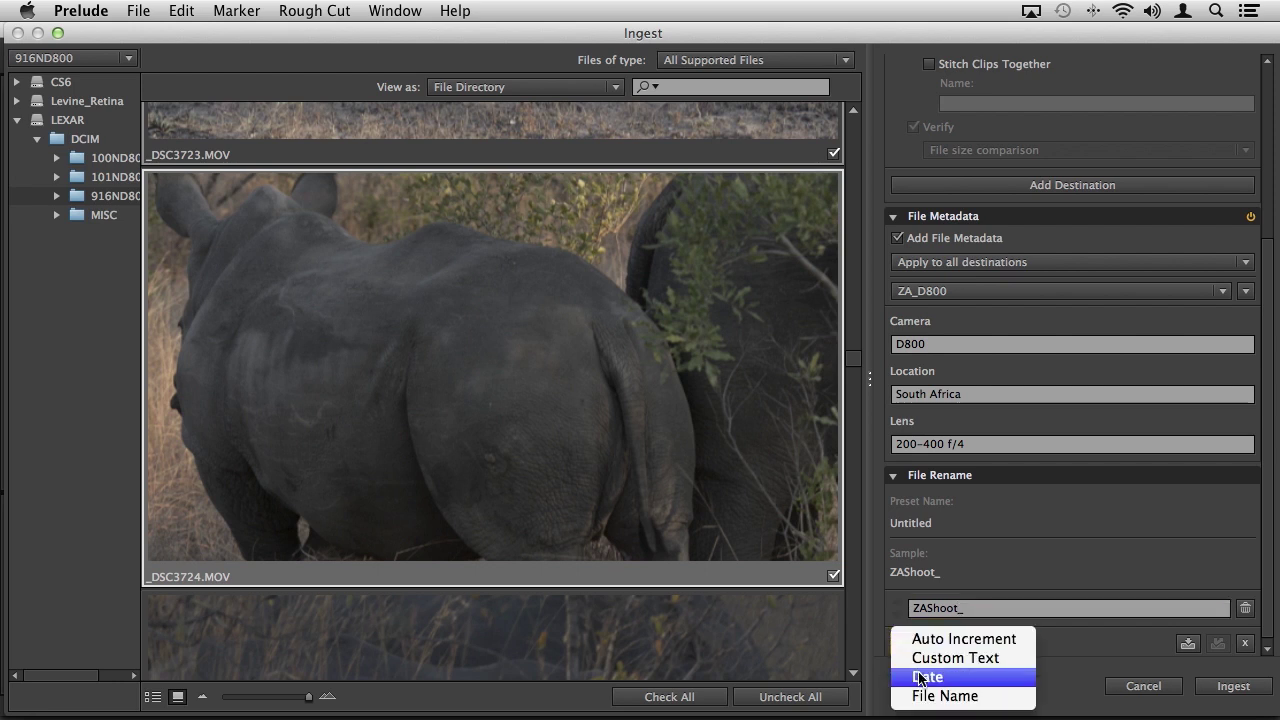
left_click(921, 677)
left_click(973, 608)
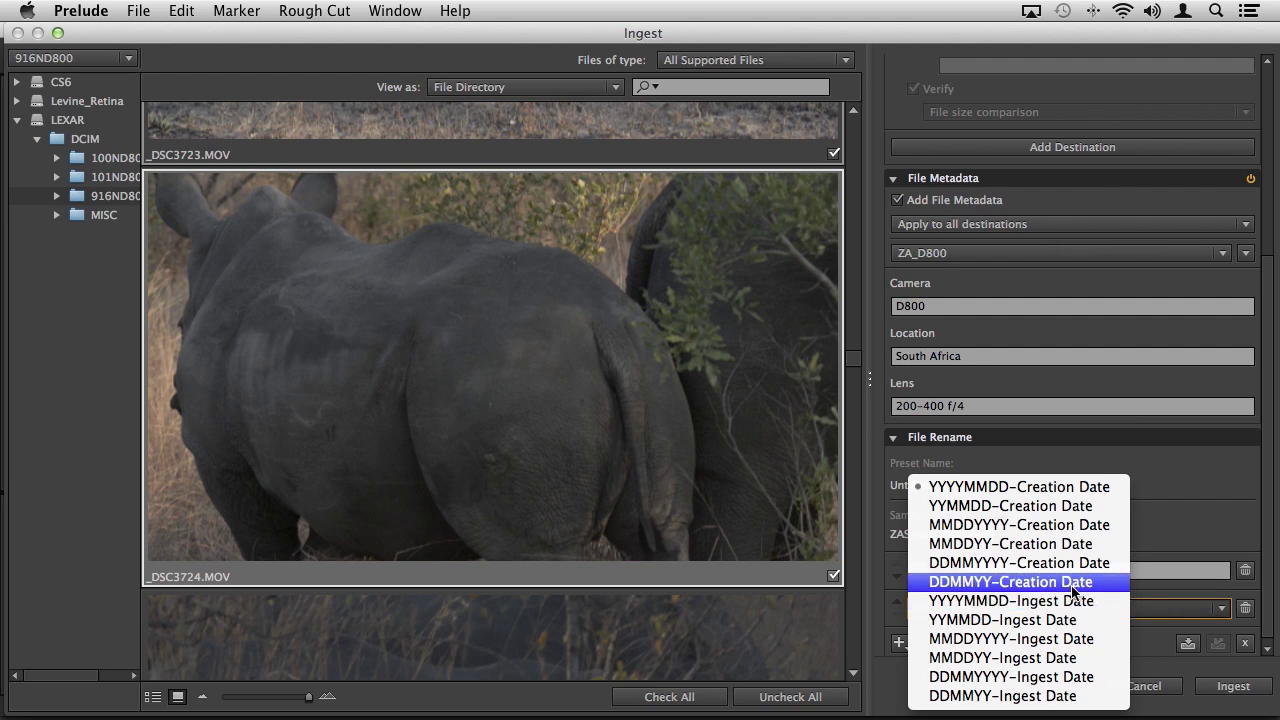
left_click(1067, 507)
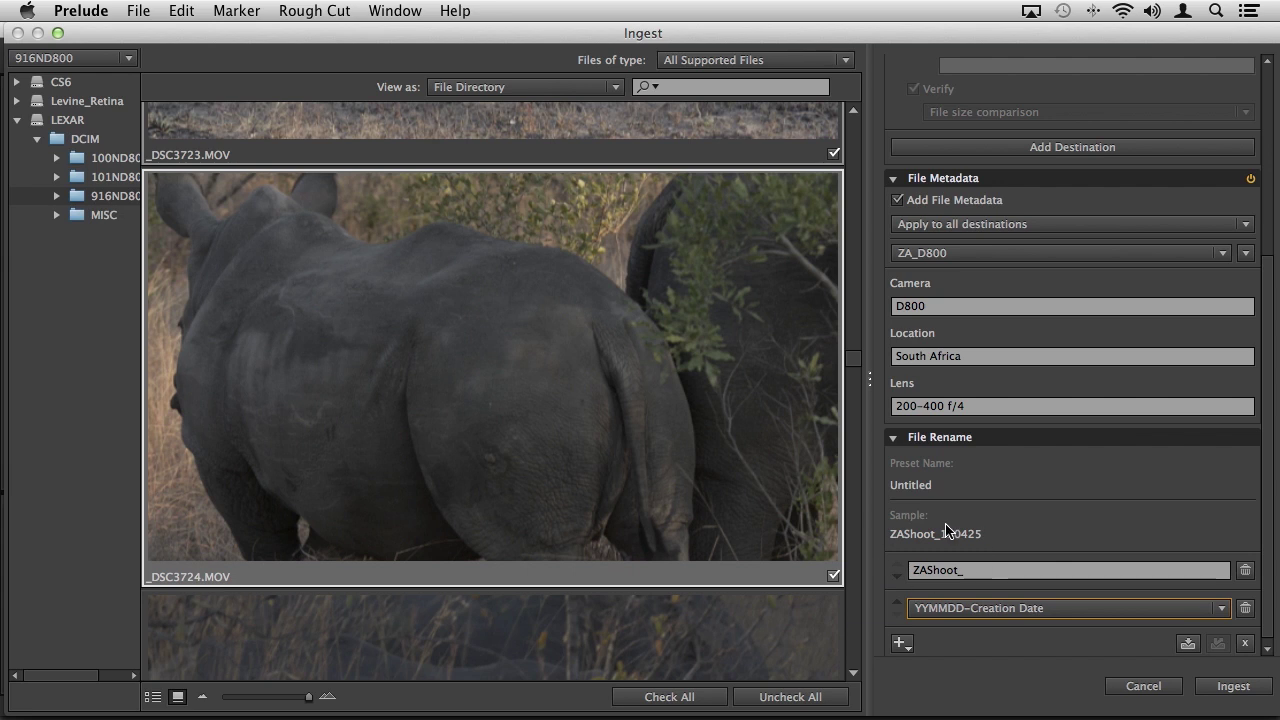
left_click(1187, 645)
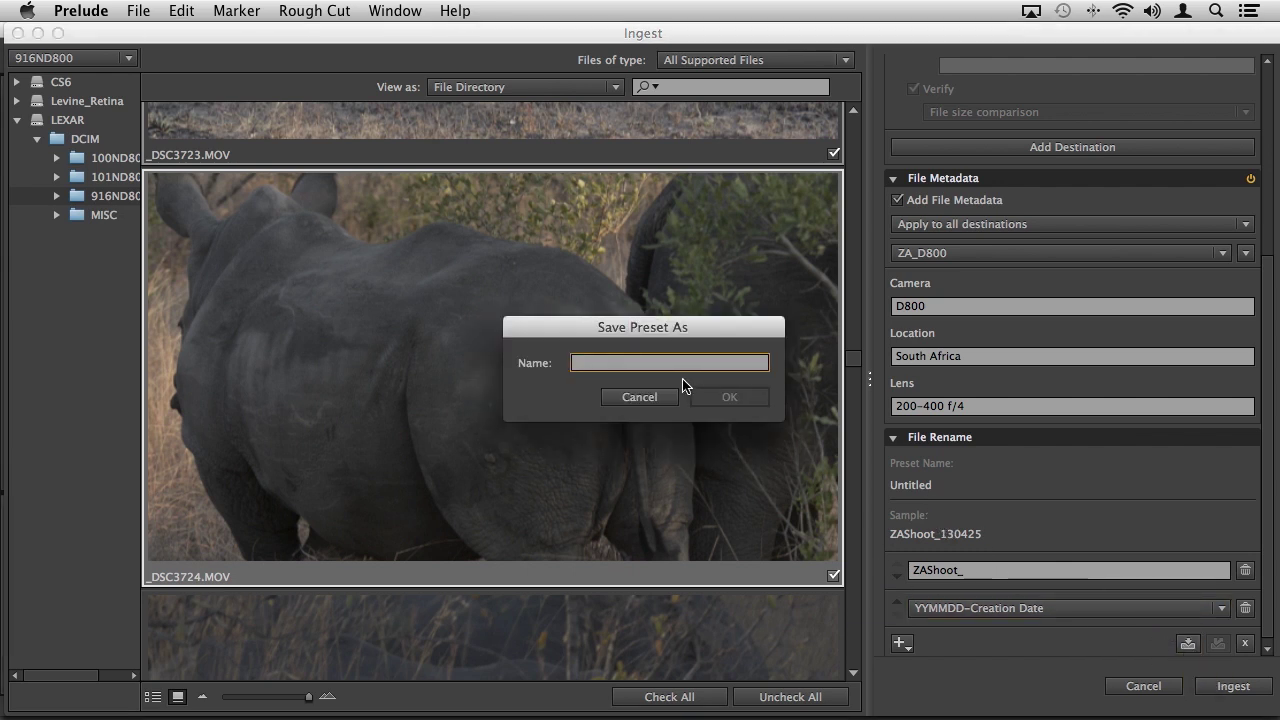
type("ZA Safari")
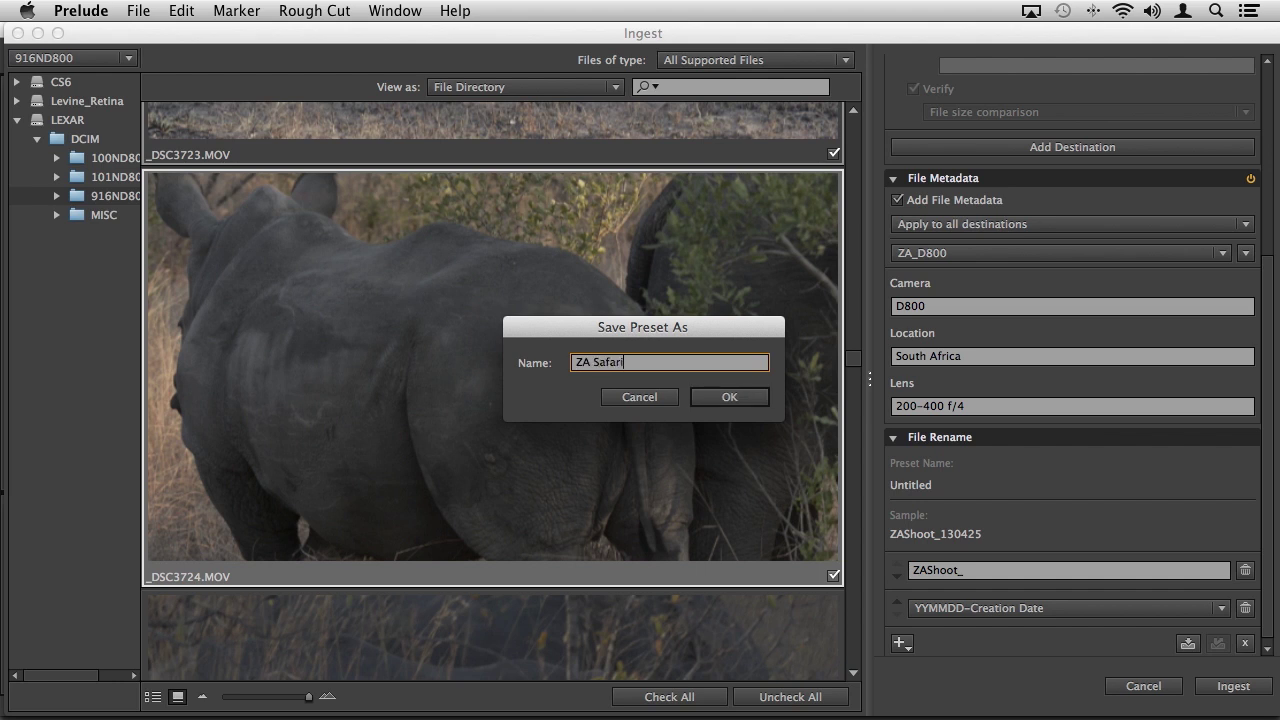
left_click(729, 397)
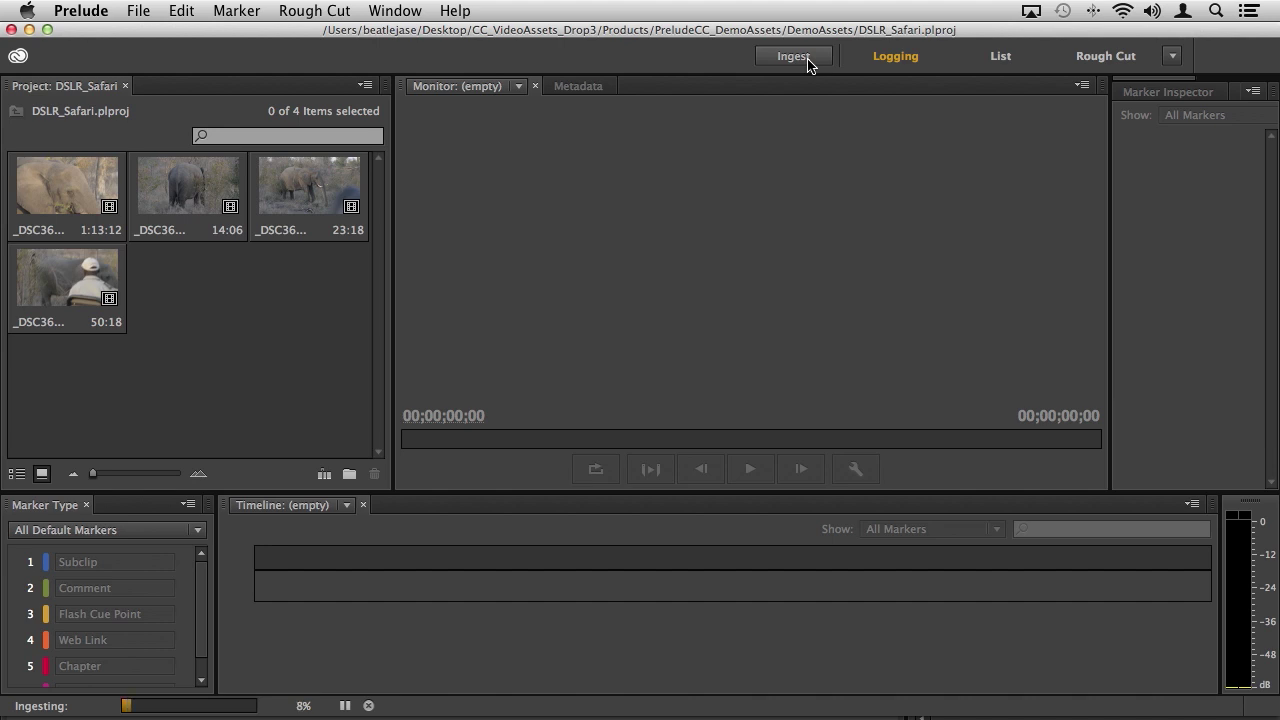
Bring a fifth, 10-second clip into the DSLR_Safari project through Ingest.
left_click(808, 60)
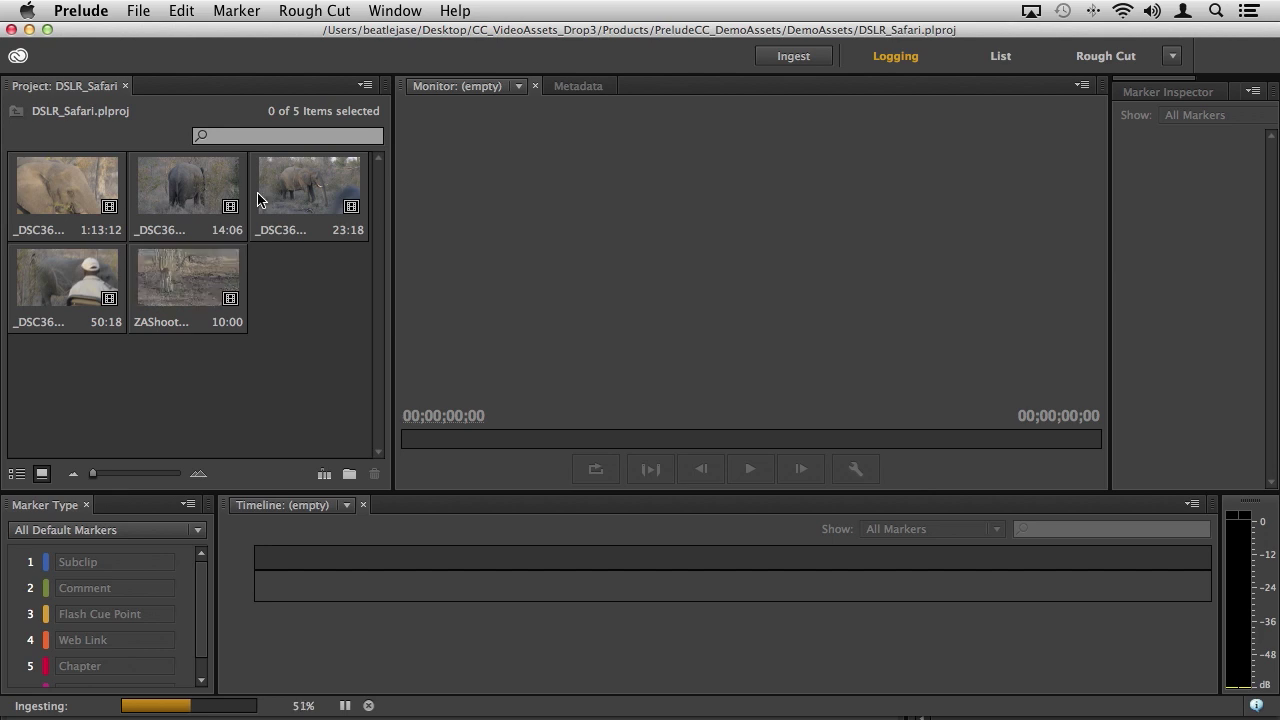
In _DSC3612.MOV, add a subclip marker at 00:00:06:19 named 'Elephant Emerges'.
double_click(176, 195)
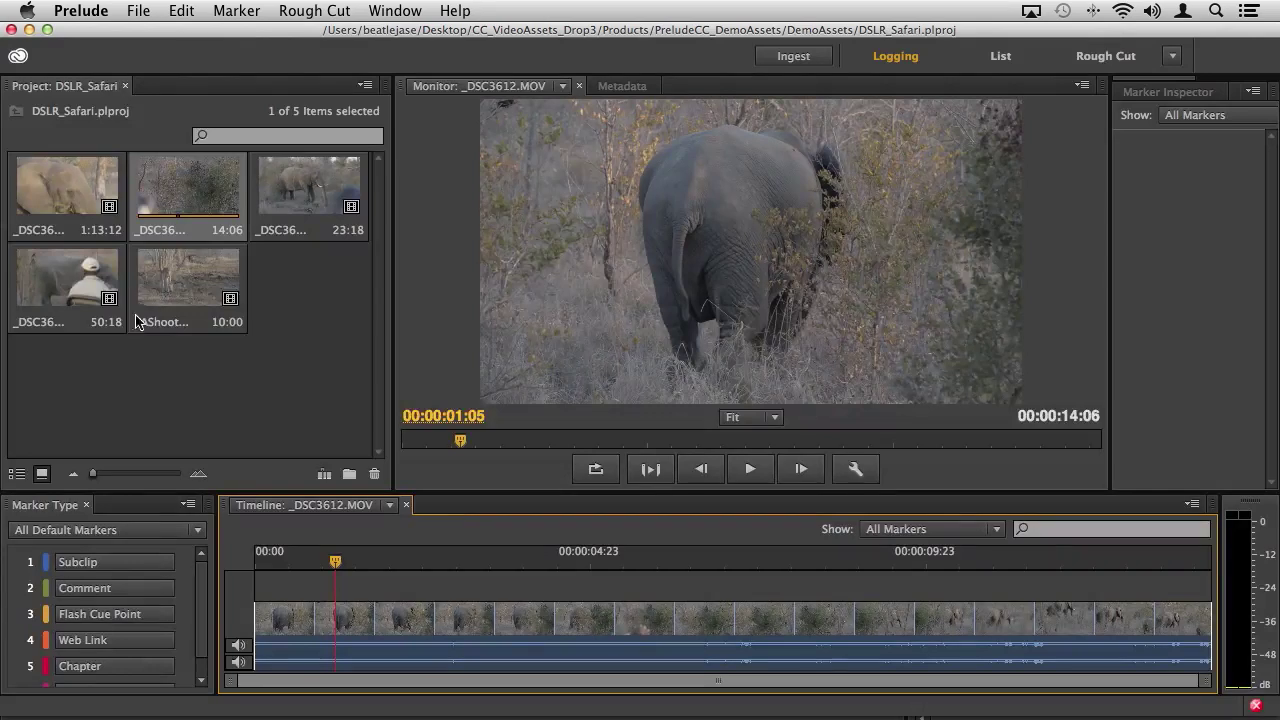
left_click(312, 560)
left_click_drag(312, 560, 711, 594)
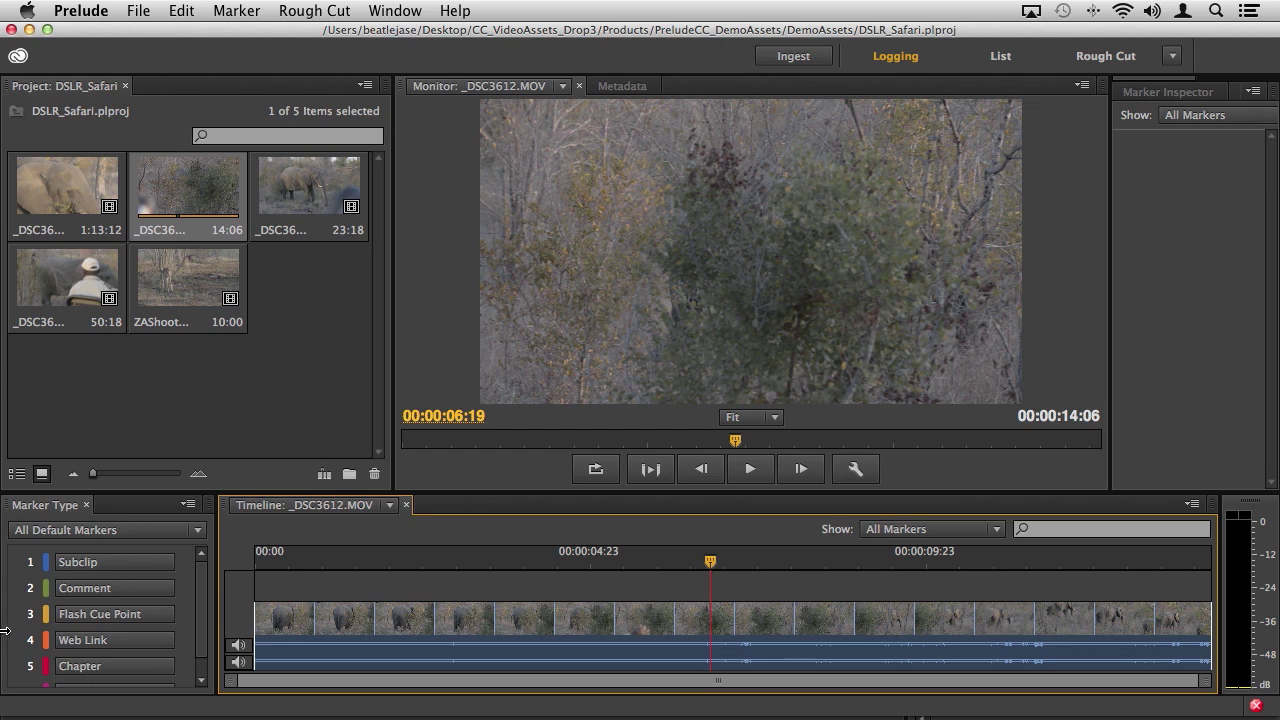
left_click(78, 562)
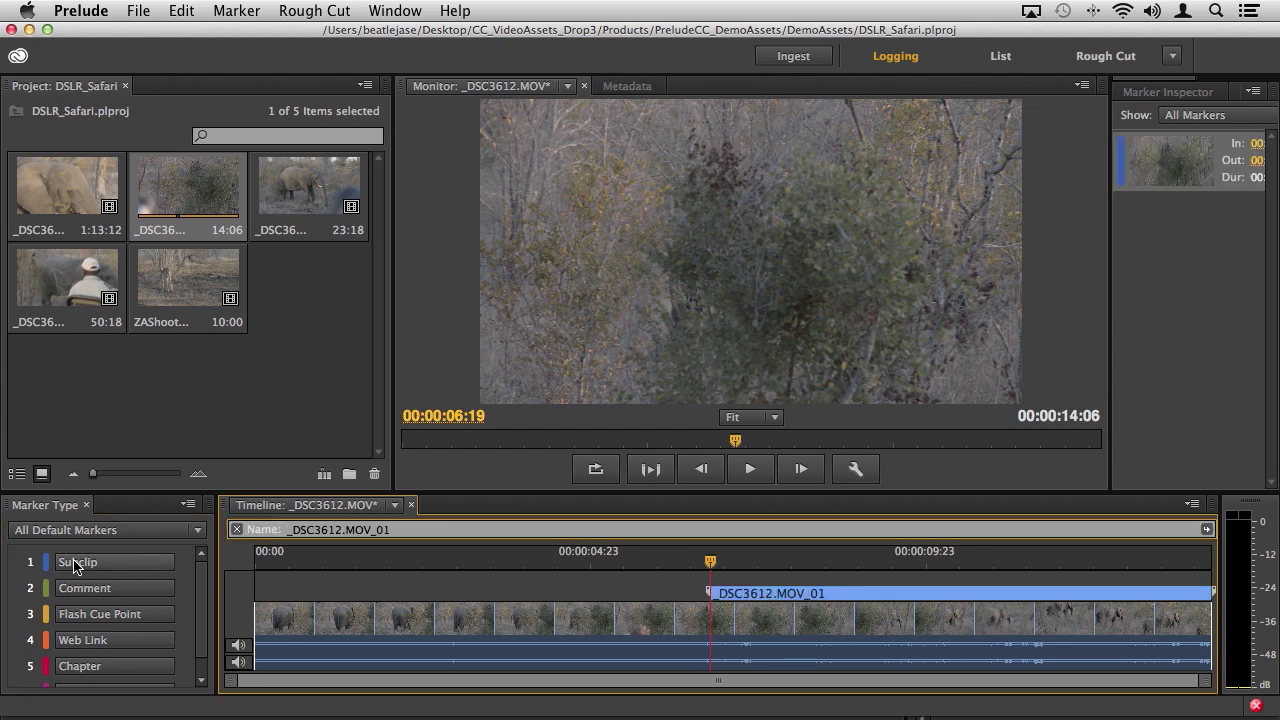
left_click_drag(408, 530, 239, 529)
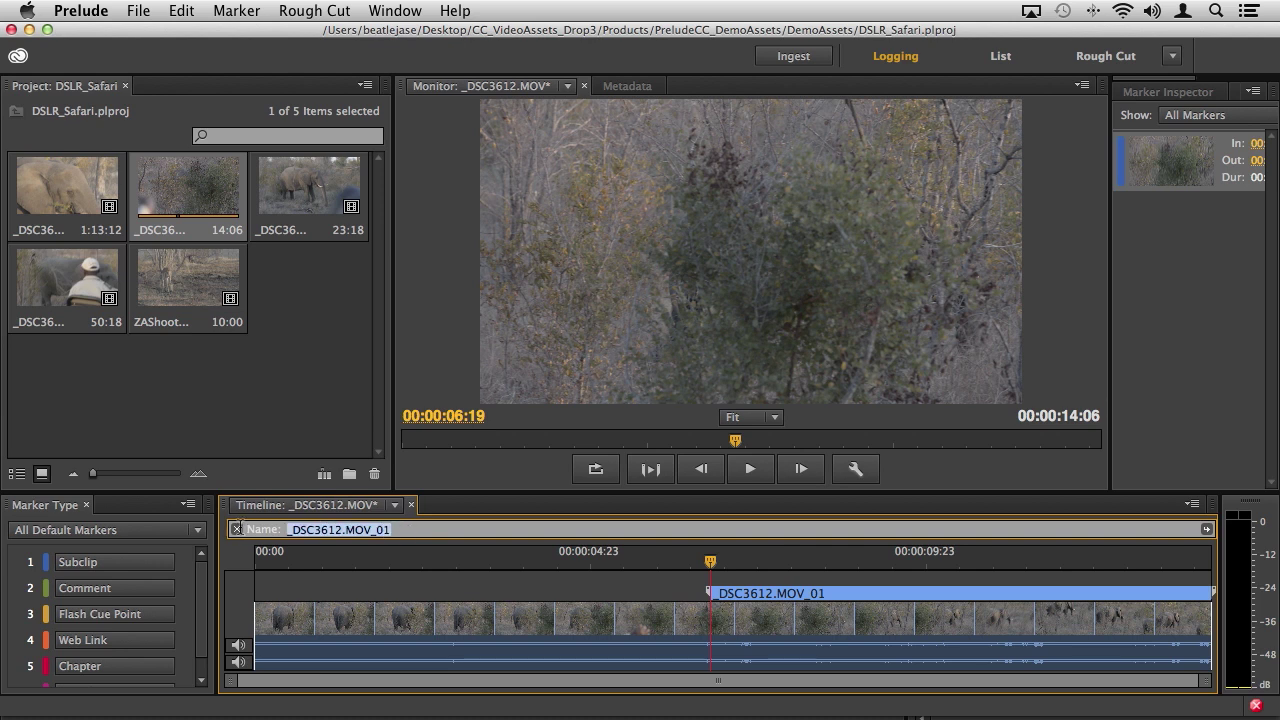
type("Elephant Emerges")
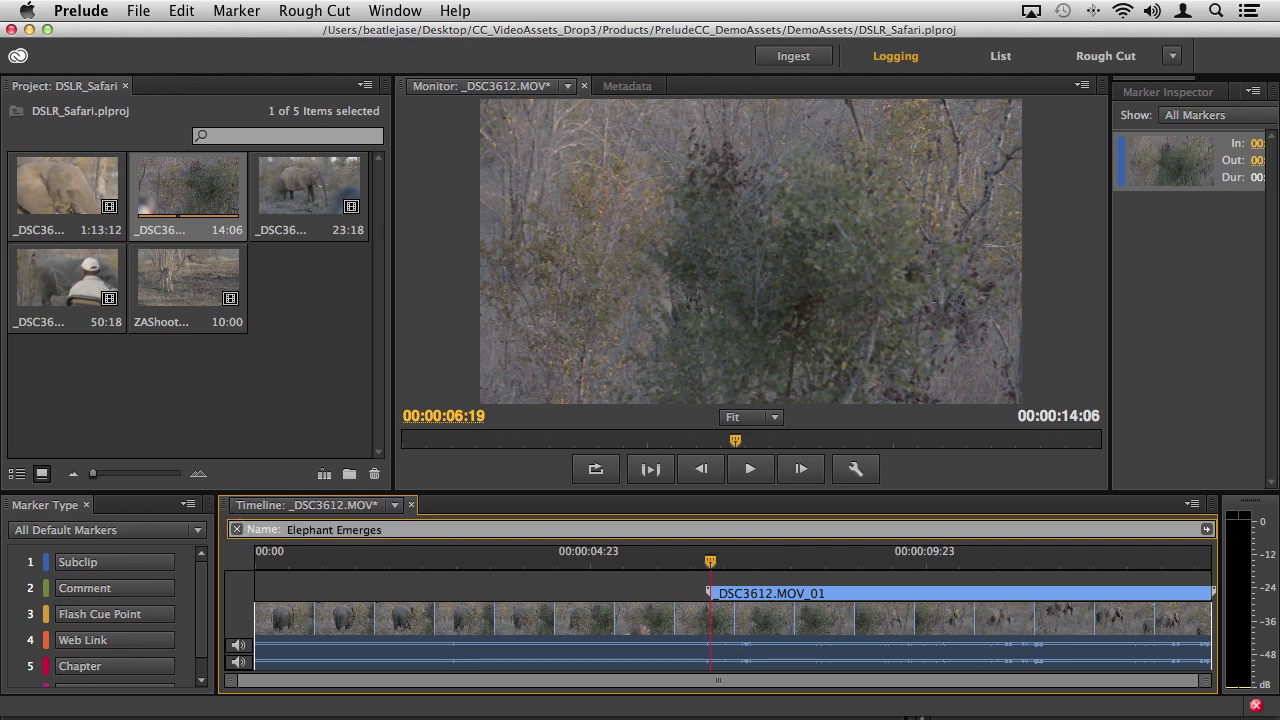
key("Return")
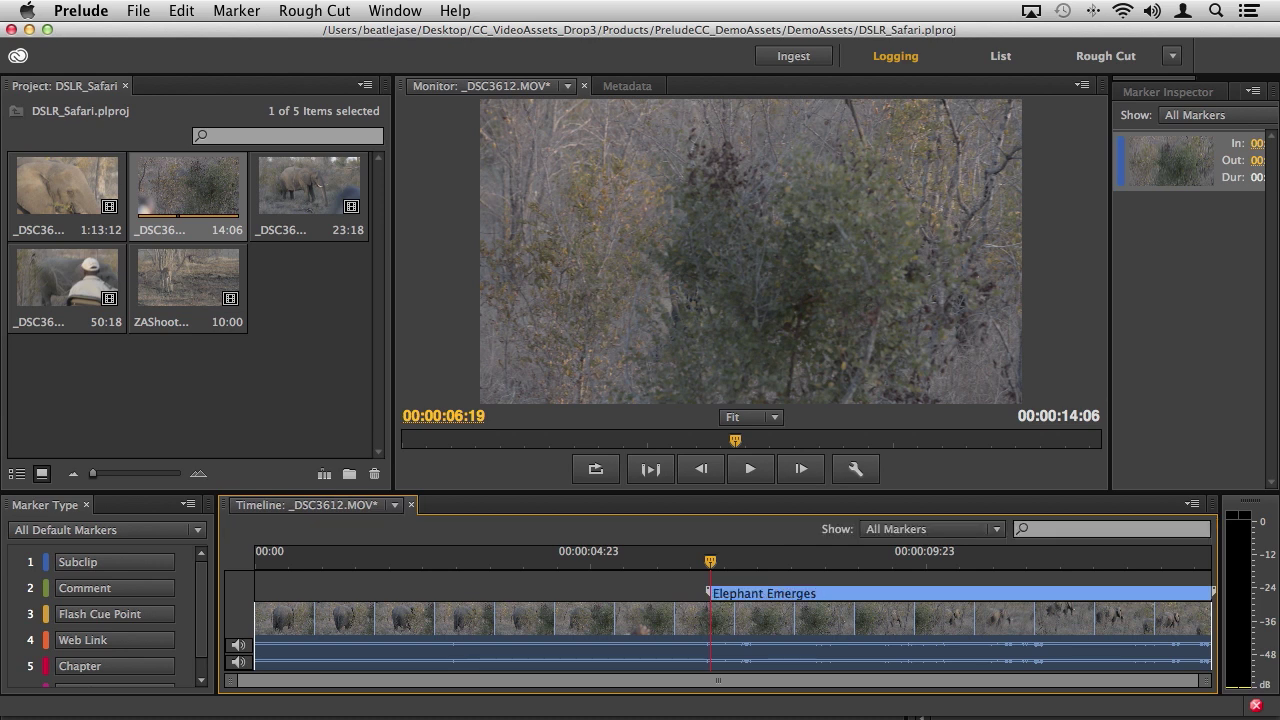
Trim the Elephant Emerges out point to 00:00:09:11 and save the subclip.
left_click(1127, 90)
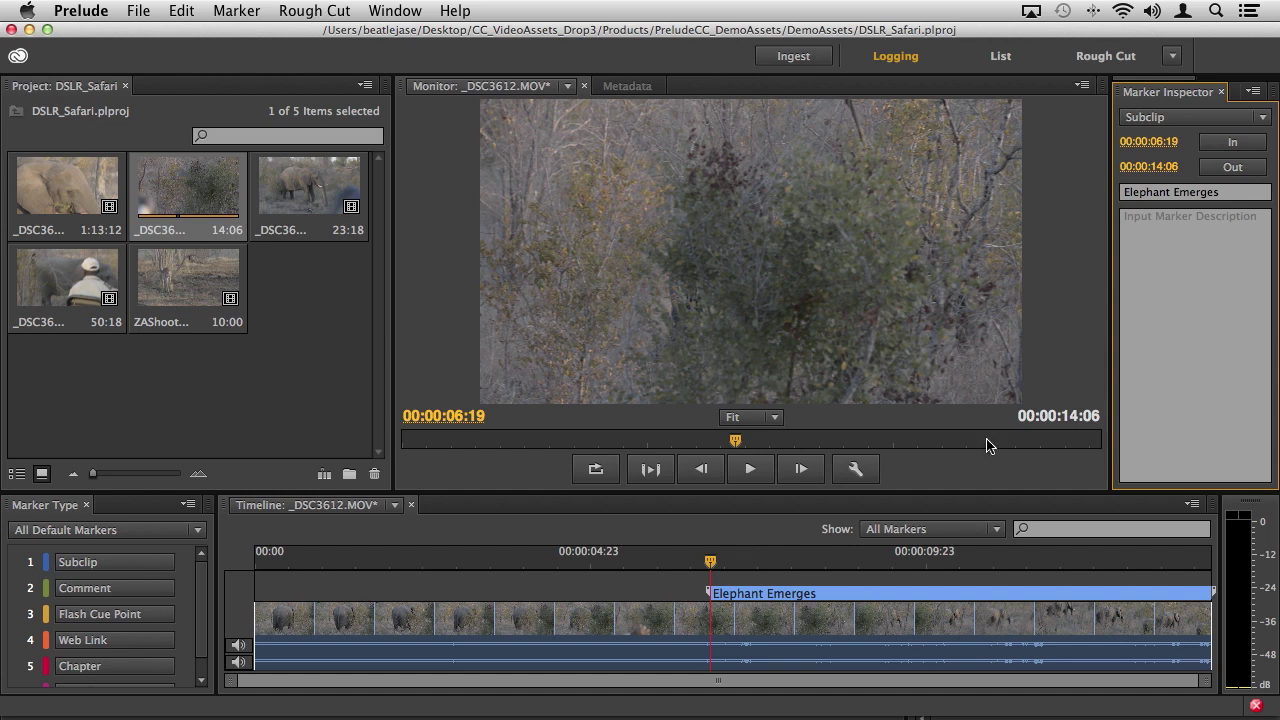
left_click_drag(711, 566, 955, 562)
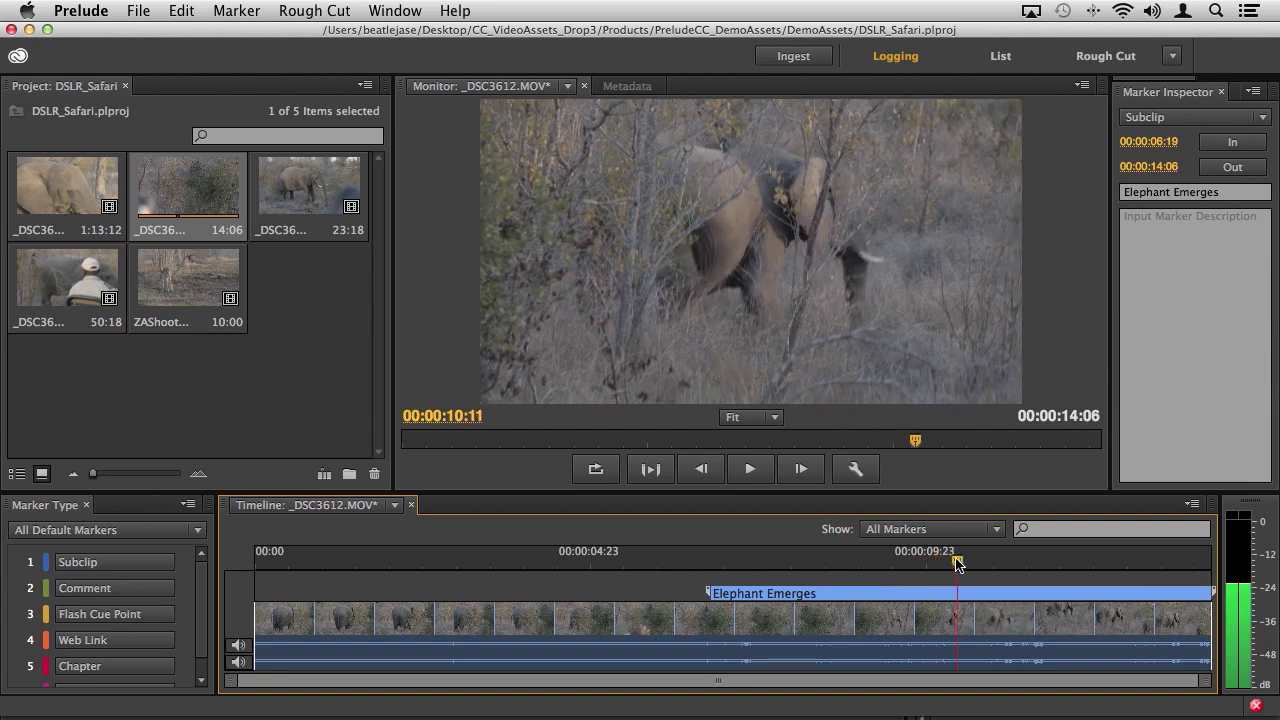
left_click_drag(1148, 166, 1056, 166)
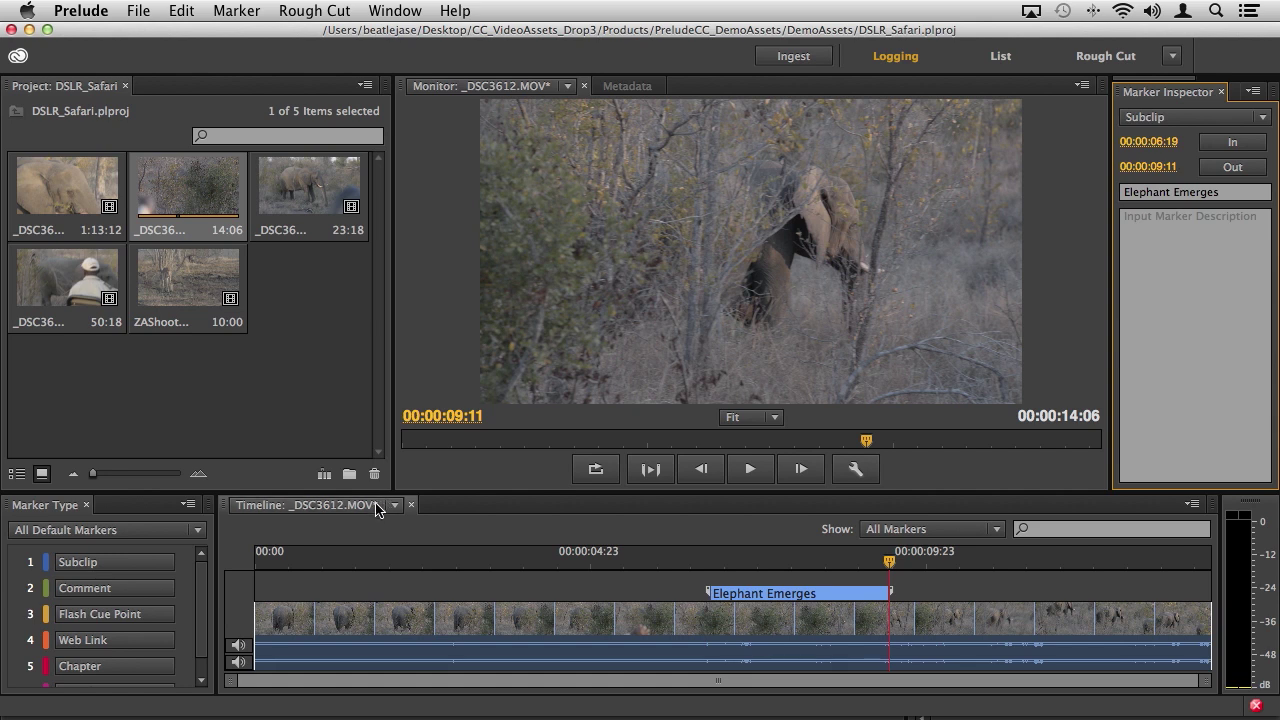
key("super+s")
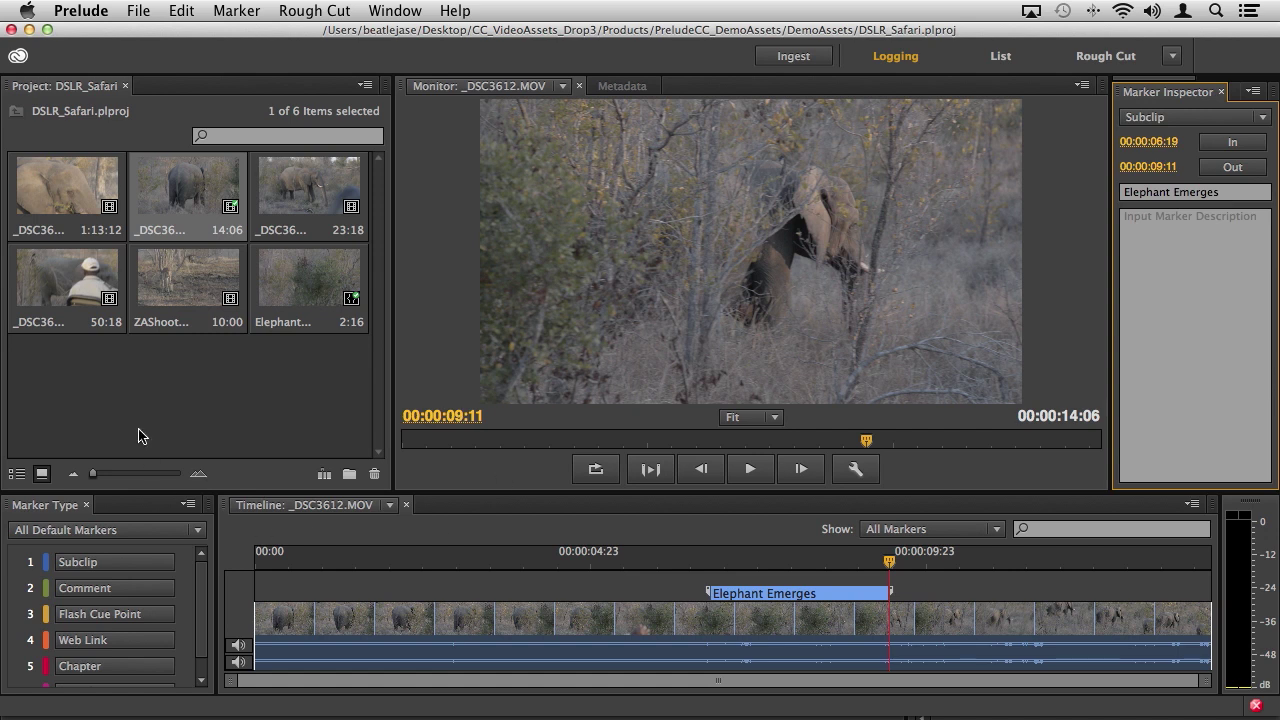
Subclip all of ZAShoot_120623, comment it 'Impala Grazing in Bush', and save.
double_click(170, 290)
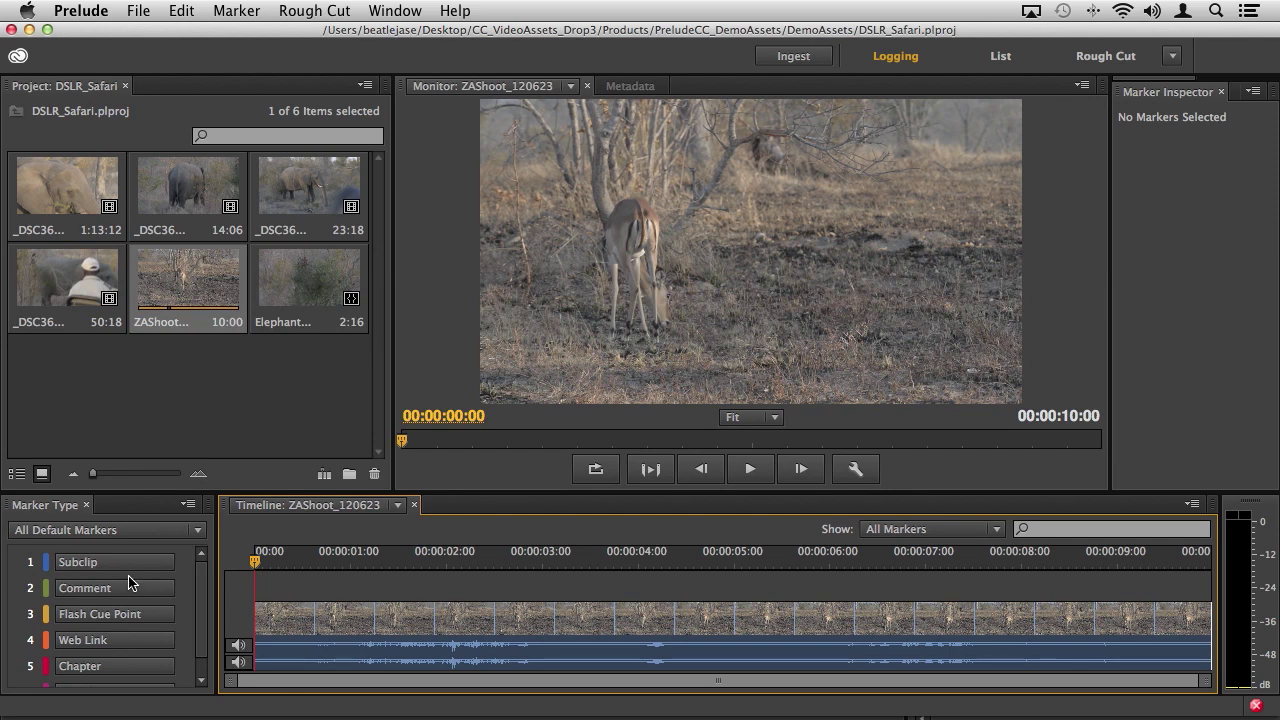
key("1")
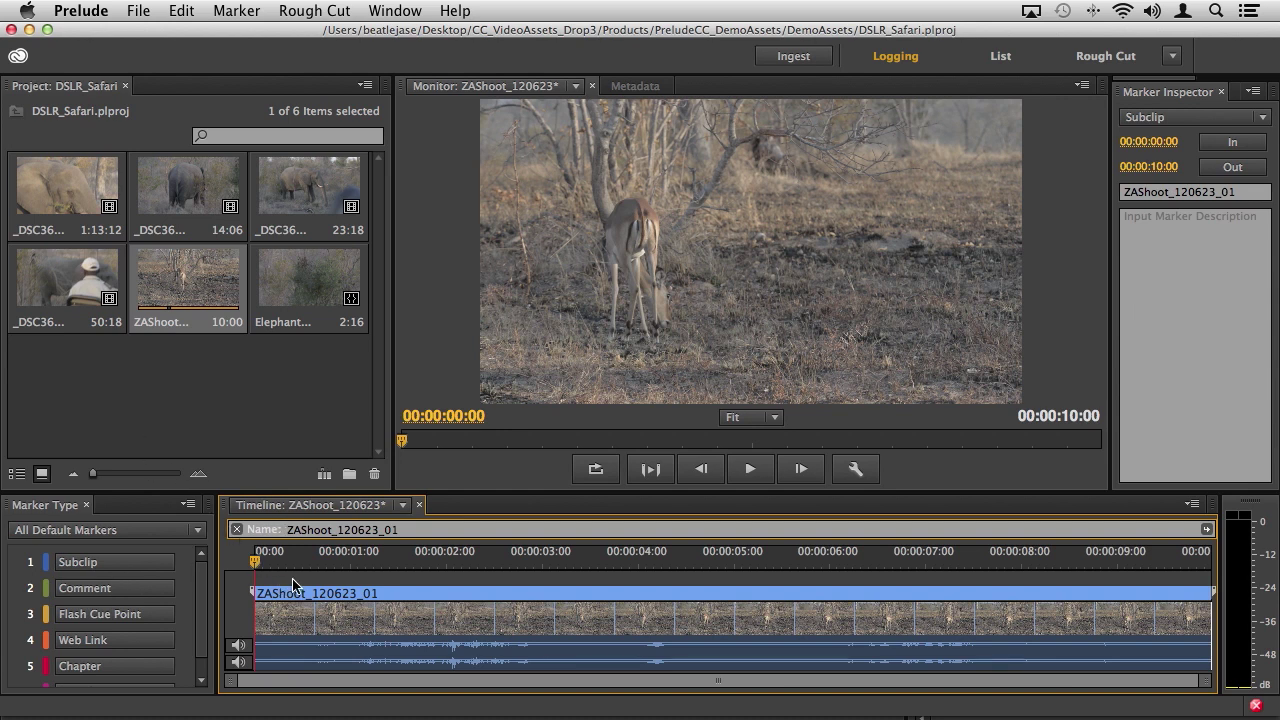
left_click(100, 592)
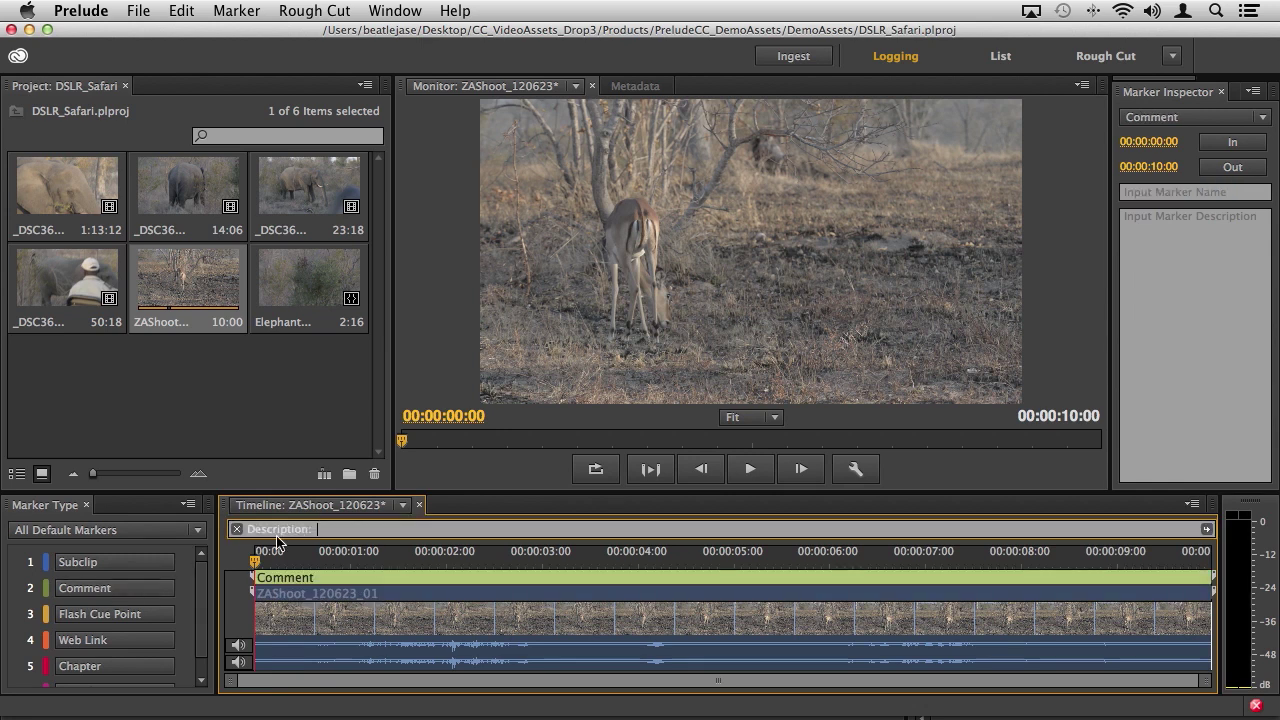
type("Impala G")
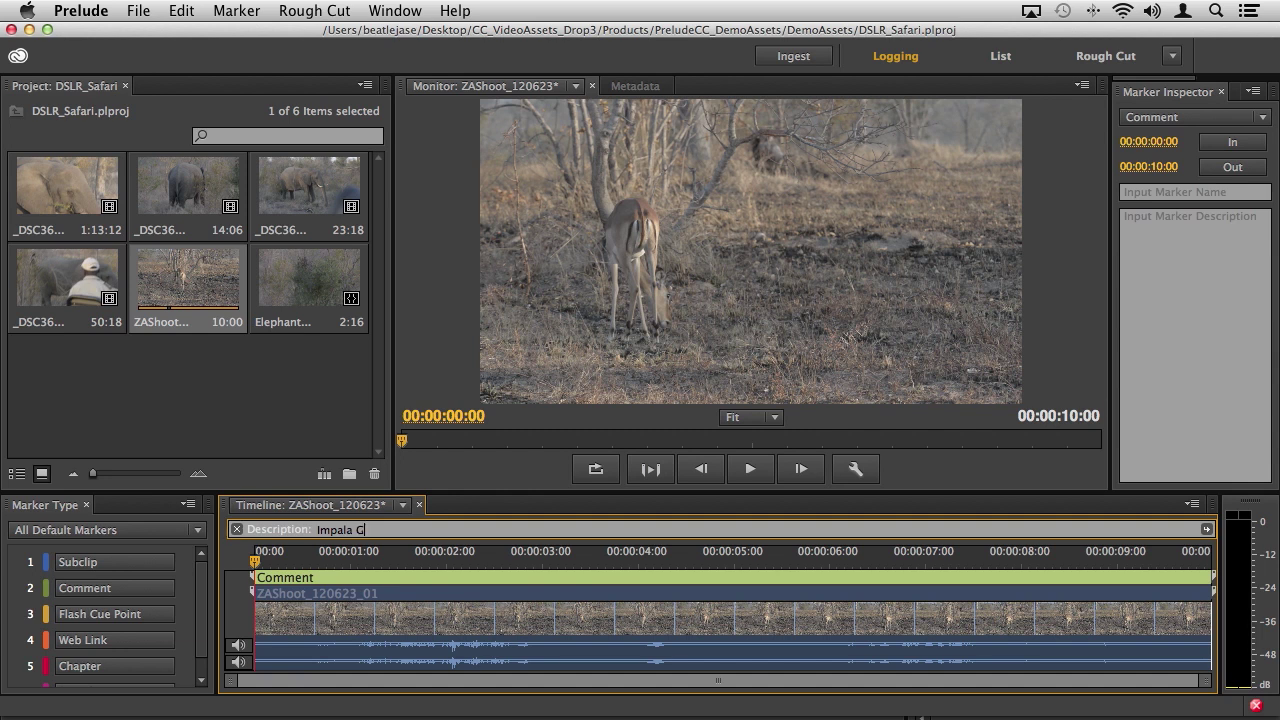
type("razing in Bush")
key("Tab")
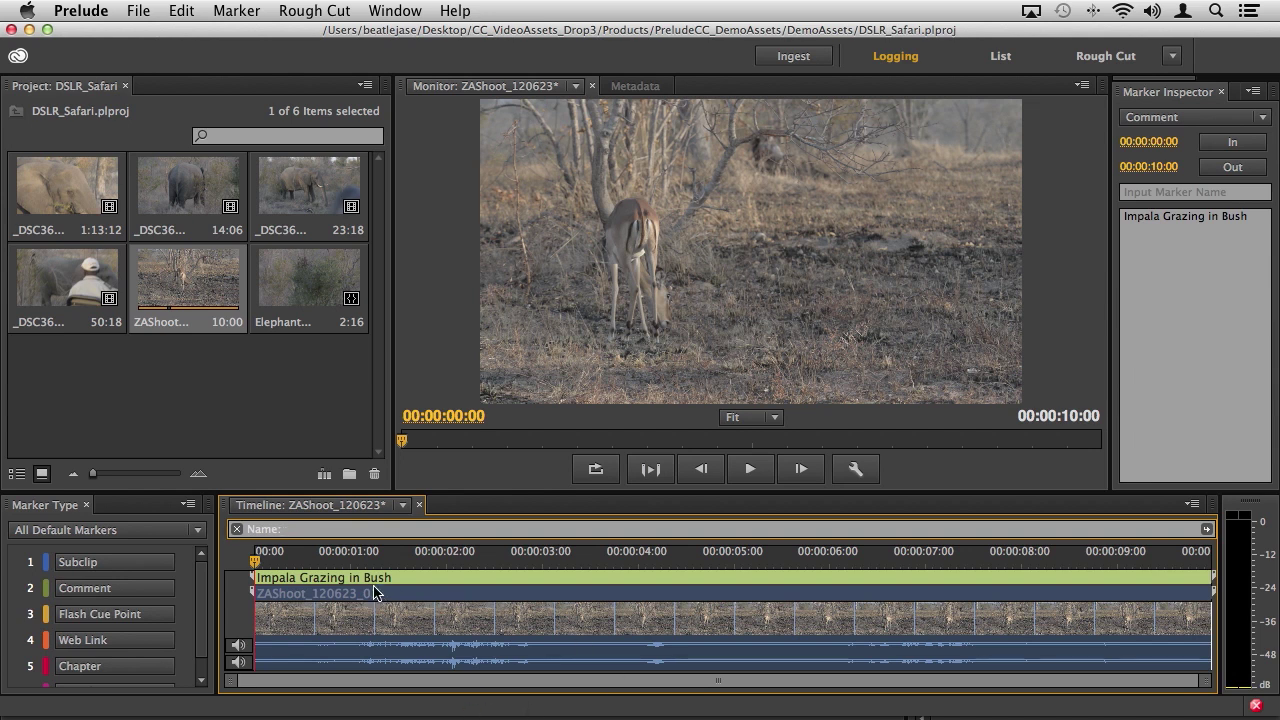
key("super+s")
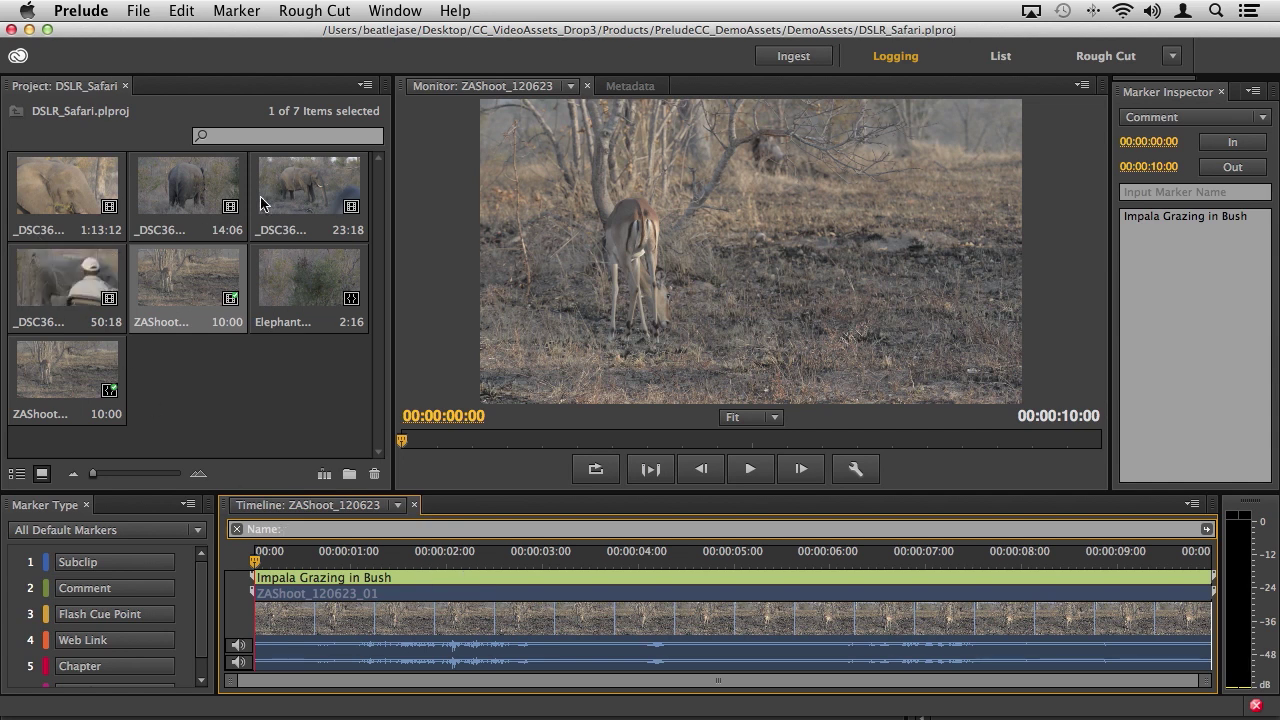
Load _DSC3613.MOV for logging and move the playhead to about 00:00:06.
double_click(307, 200)
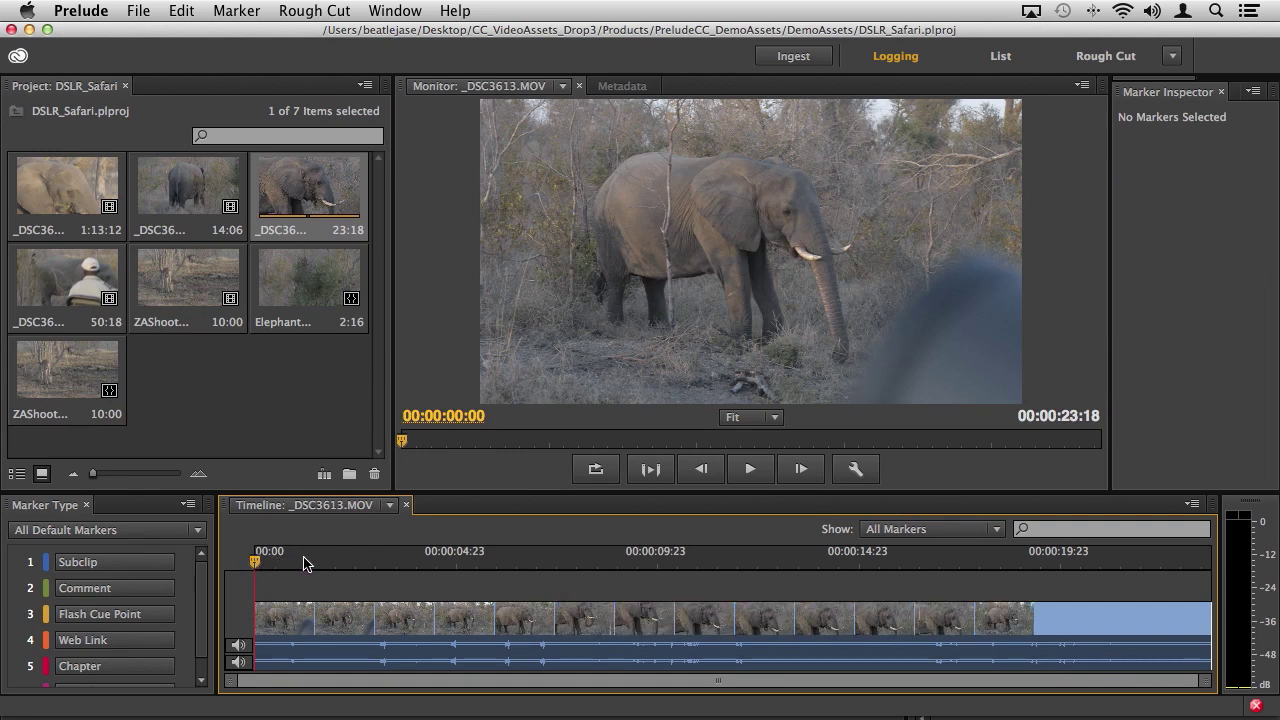
left_click_drag(258, 562, 481, 565)
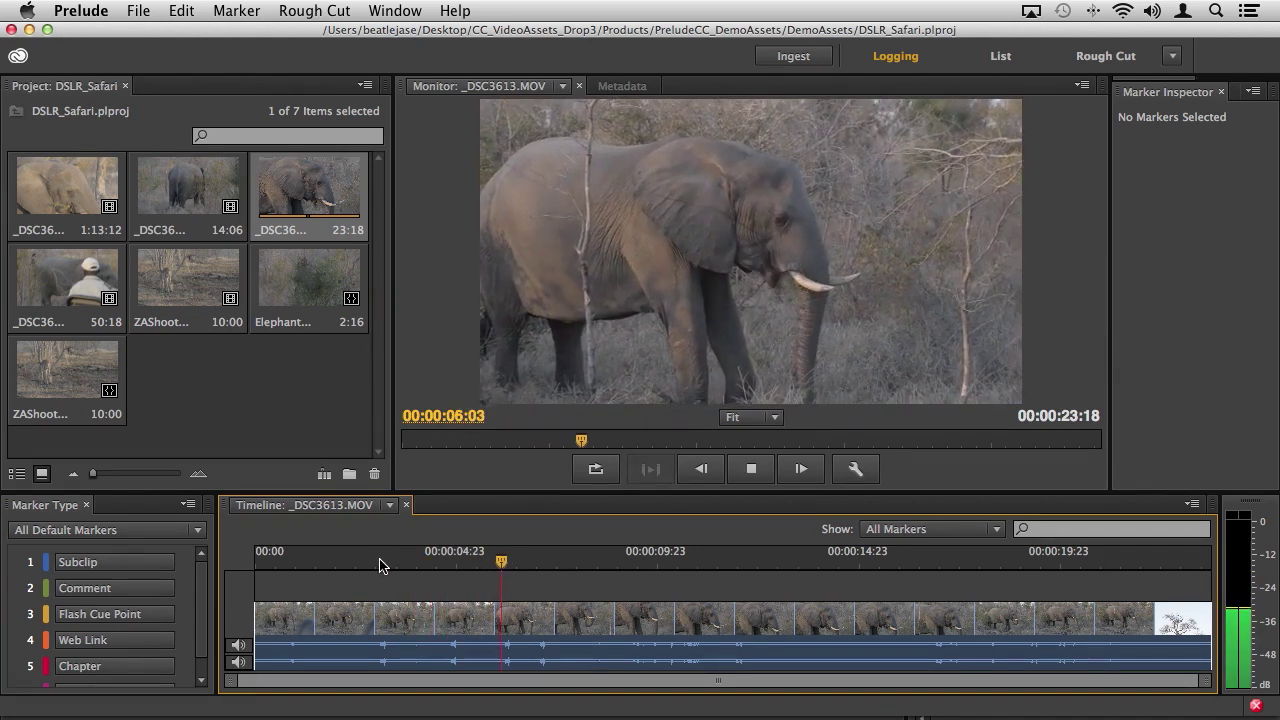
End the first _DSC3613.MOV subclip at the playhead and name it 'Elephnat Eating11'.
type("1")
type("Ele")
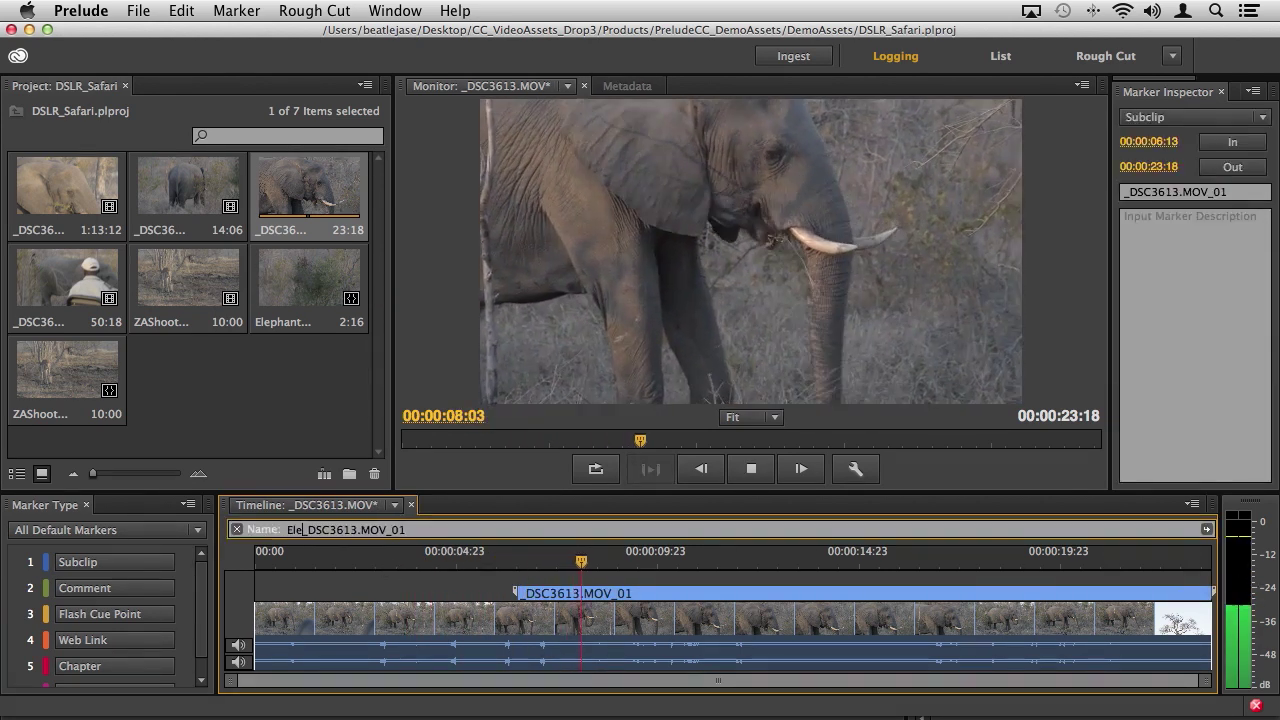
type("phnat Eating")
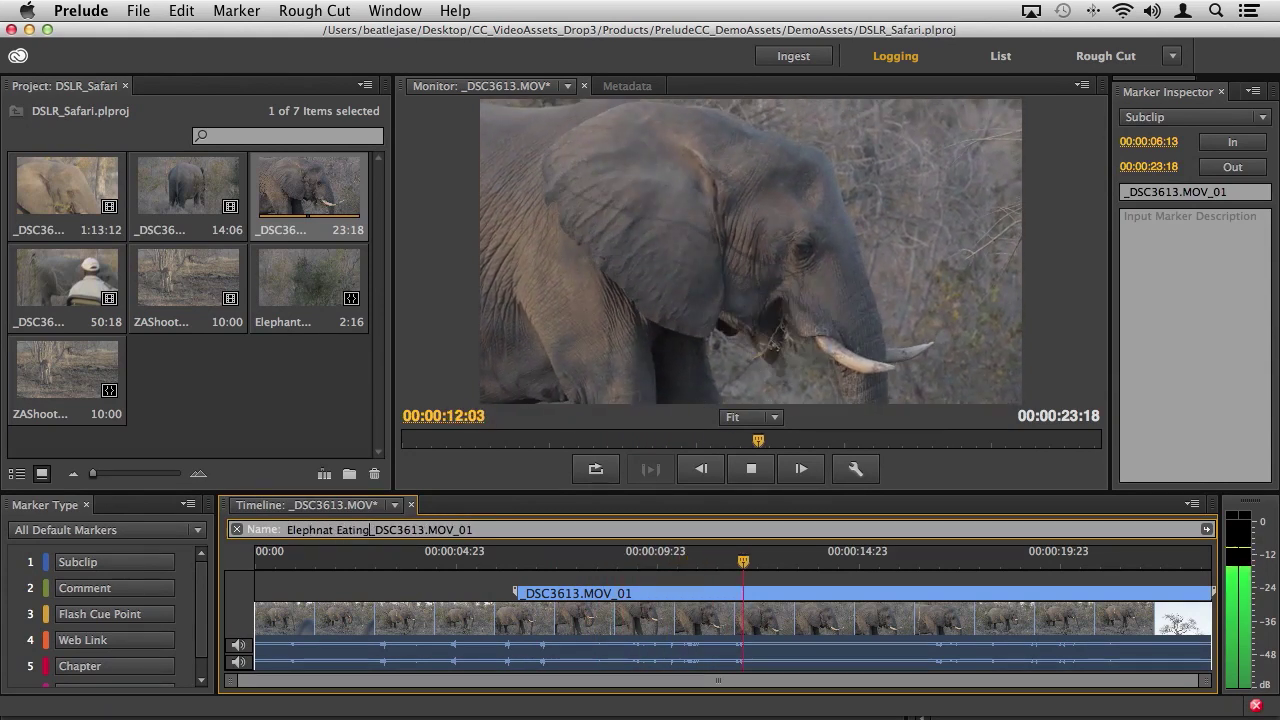
key("Return")
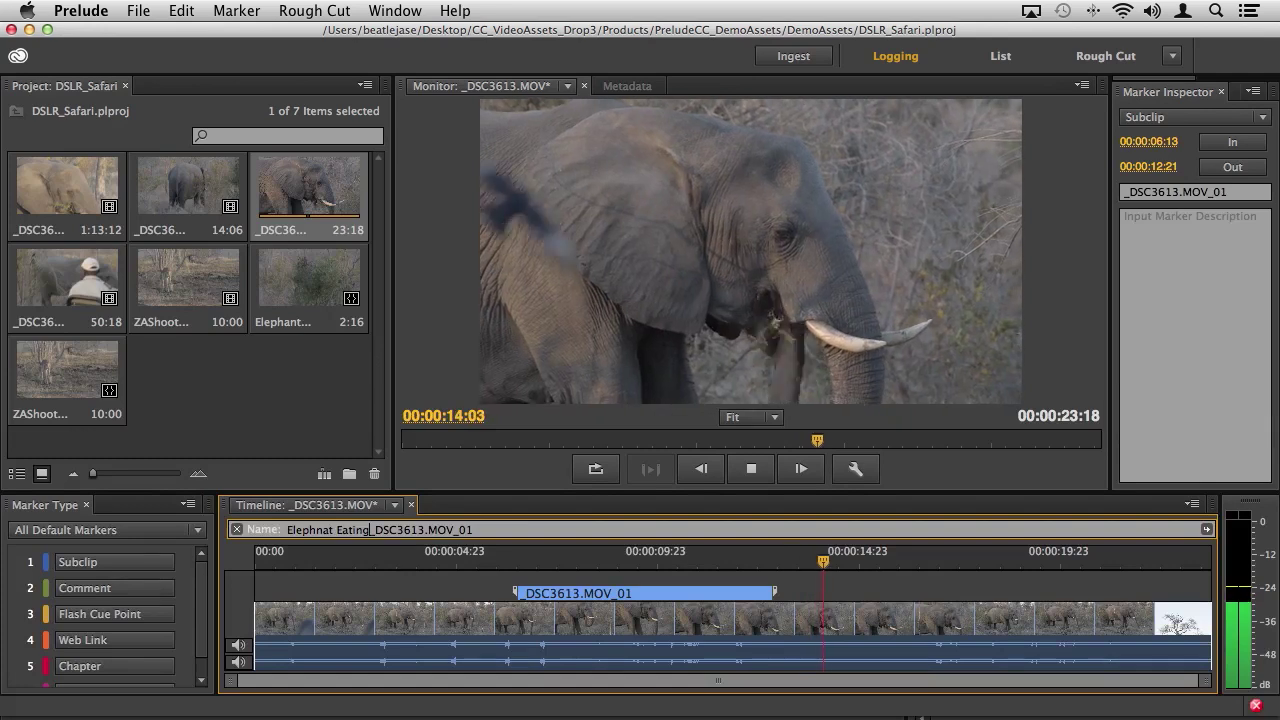
type("1")
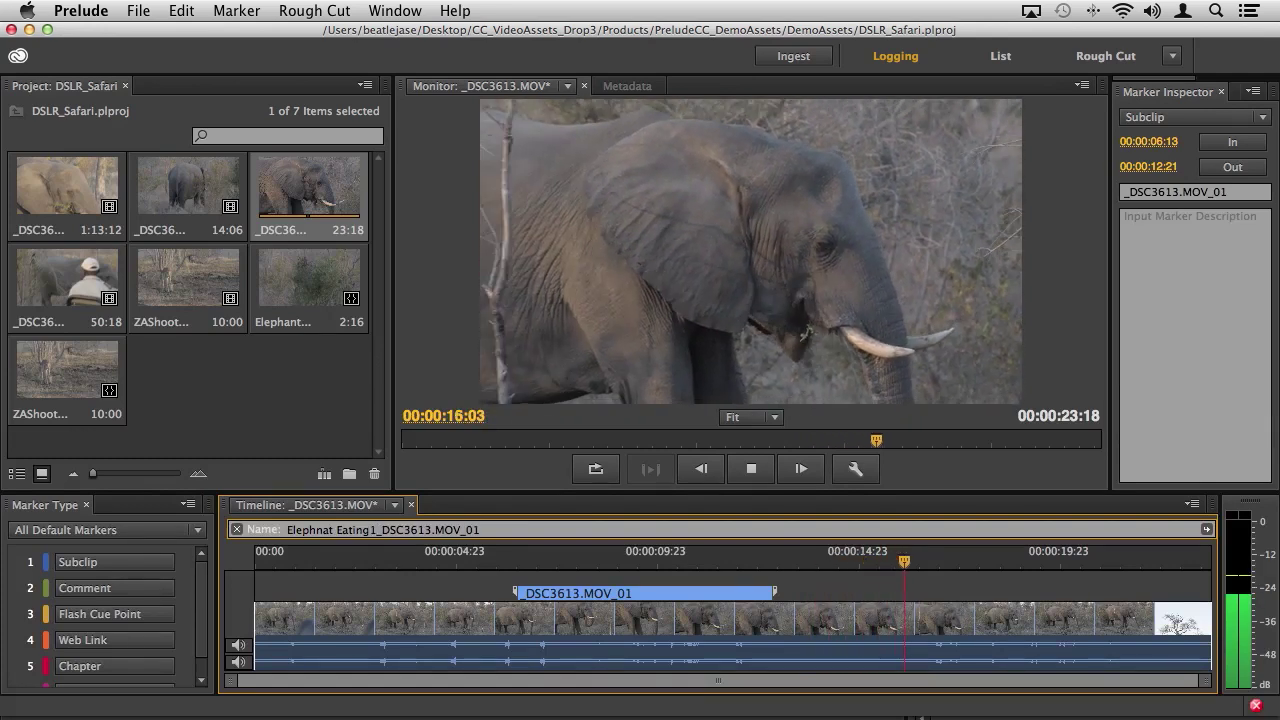
type("1")
key("Return")
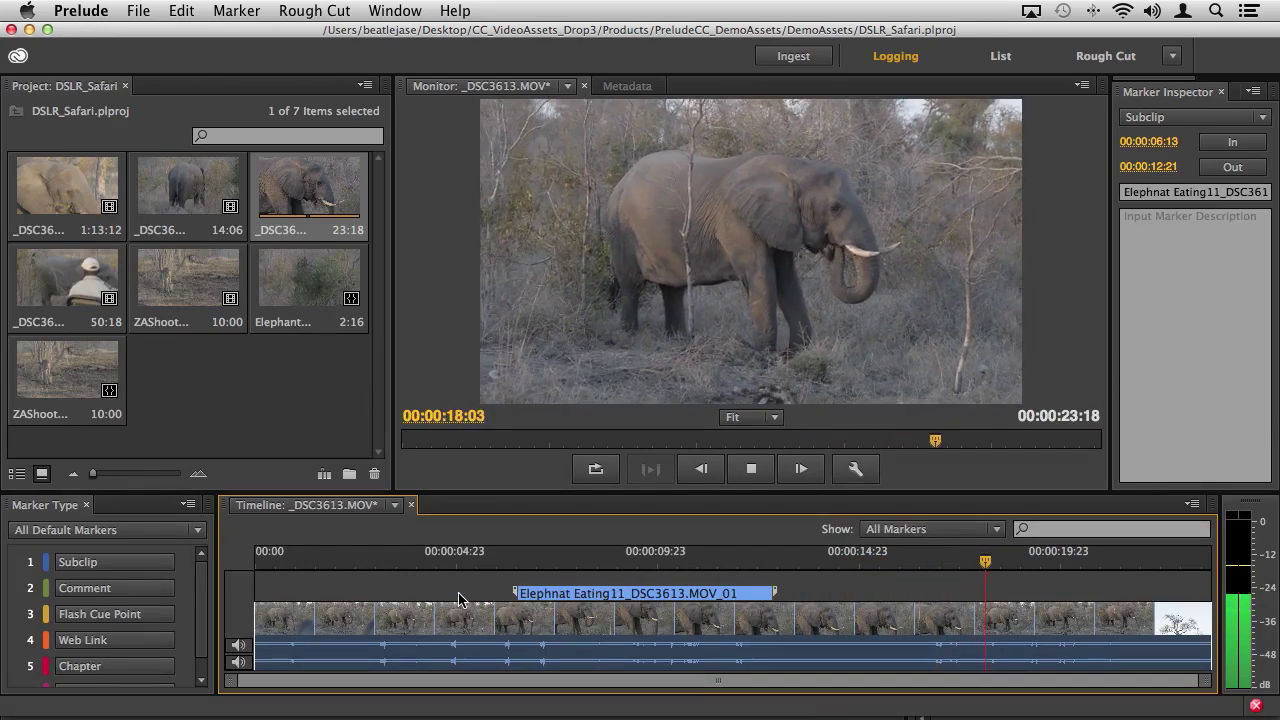
Mark a second subclip from 00:00:15:17 to 00:00:17:21 and save both subclips.
key("1")
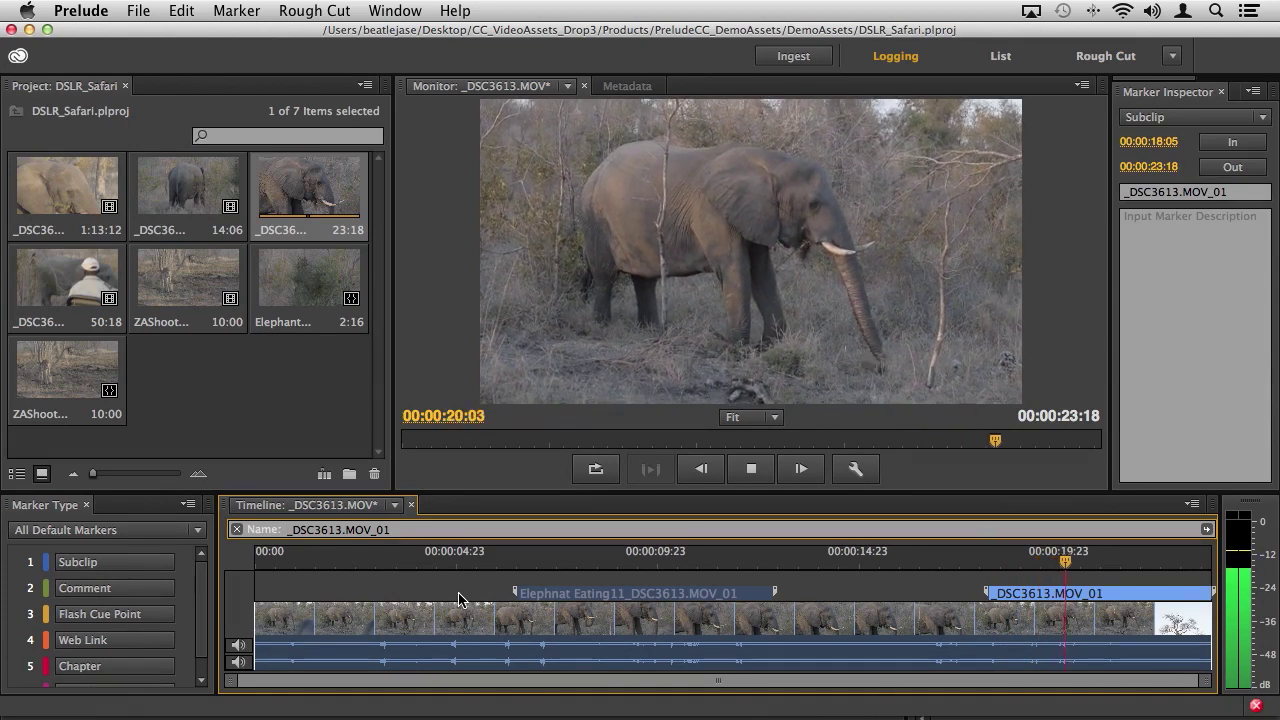
key("o")
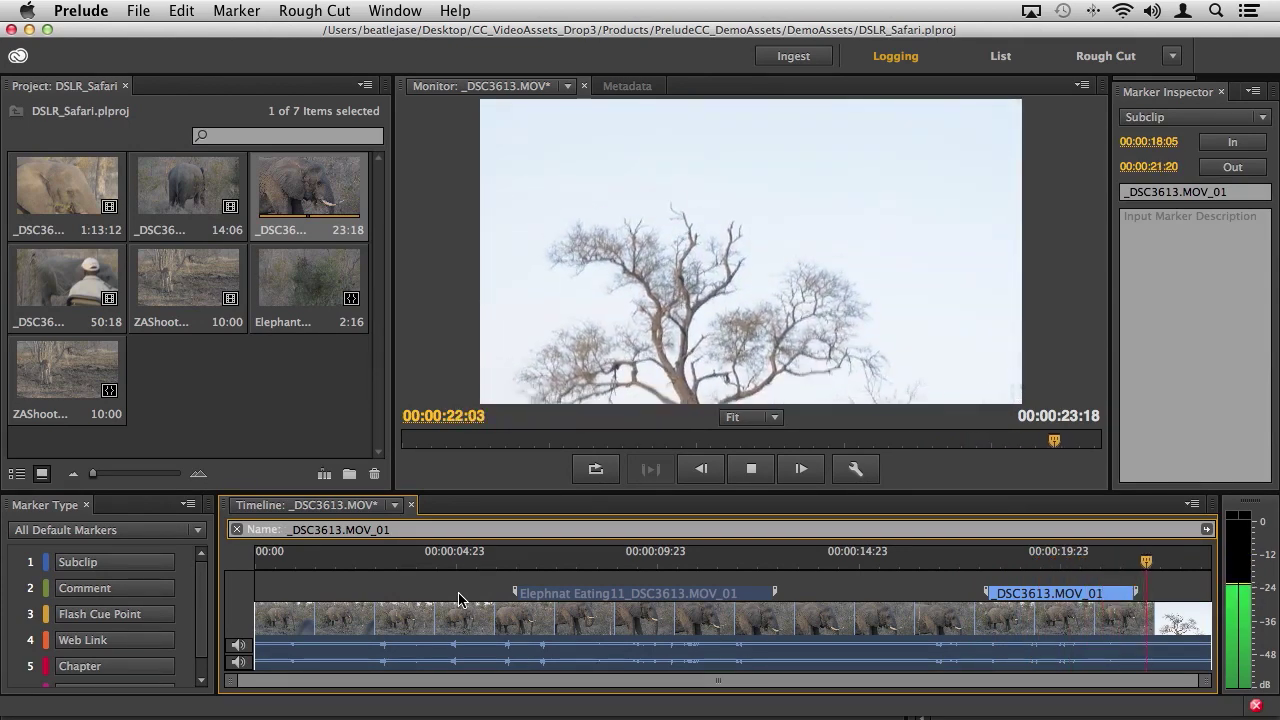
key("space")
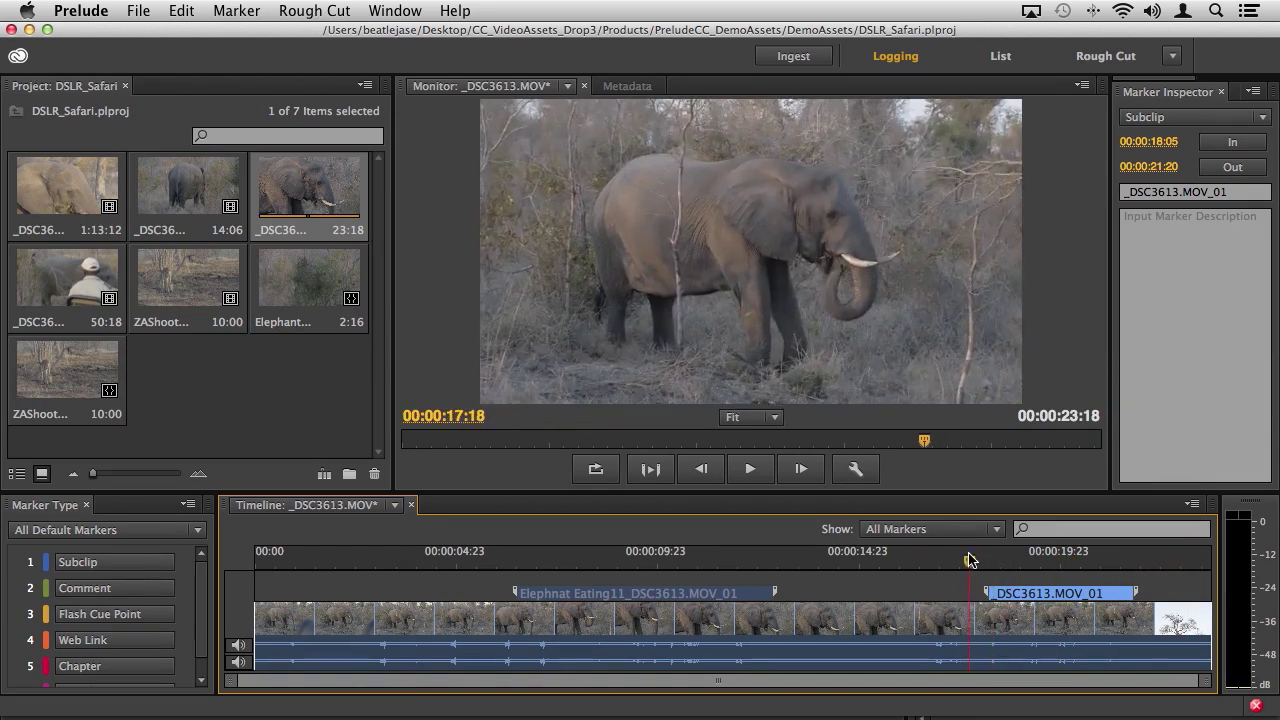
left_click_drag(912, 557, 901, 557)
mouse_move(1040, 594)
left_mouse_down()
mouse_move(939, 594)
mouse_move(1000, 562)
mouse_move(975, 562)
left_mouse_up()
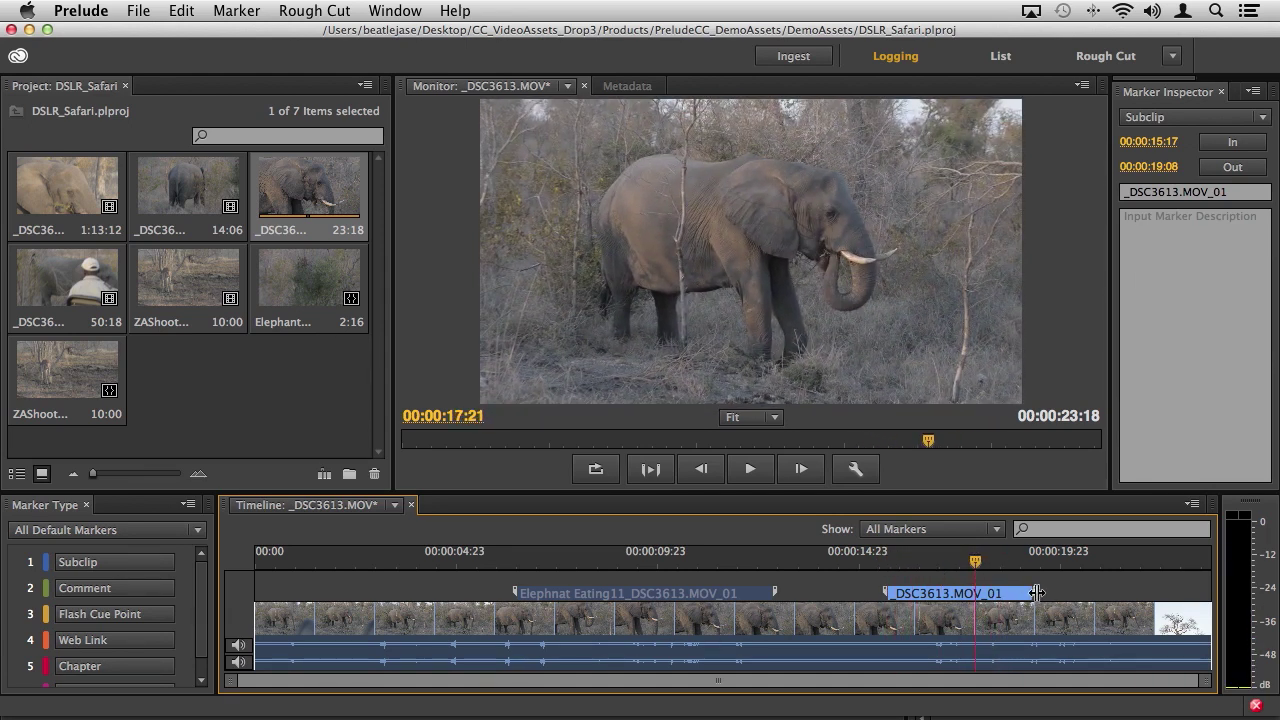
left_click_drag(1037, 593, 973, 591)
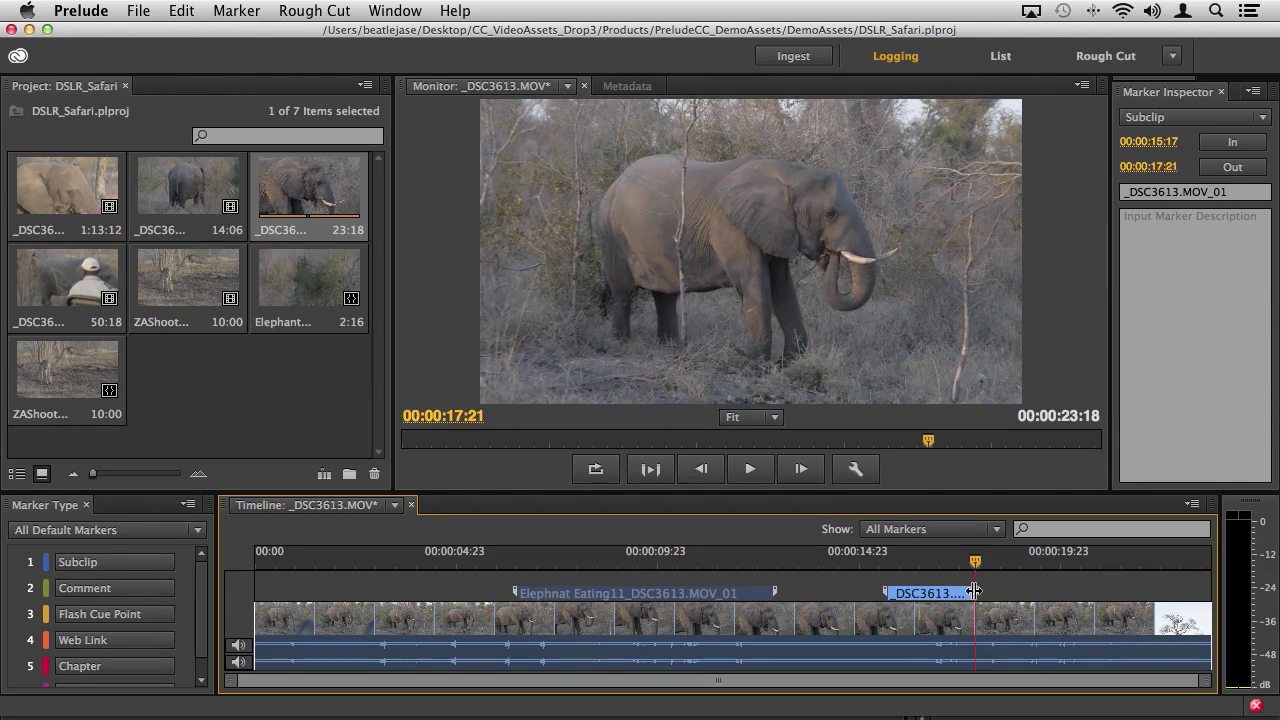
key("super+s")
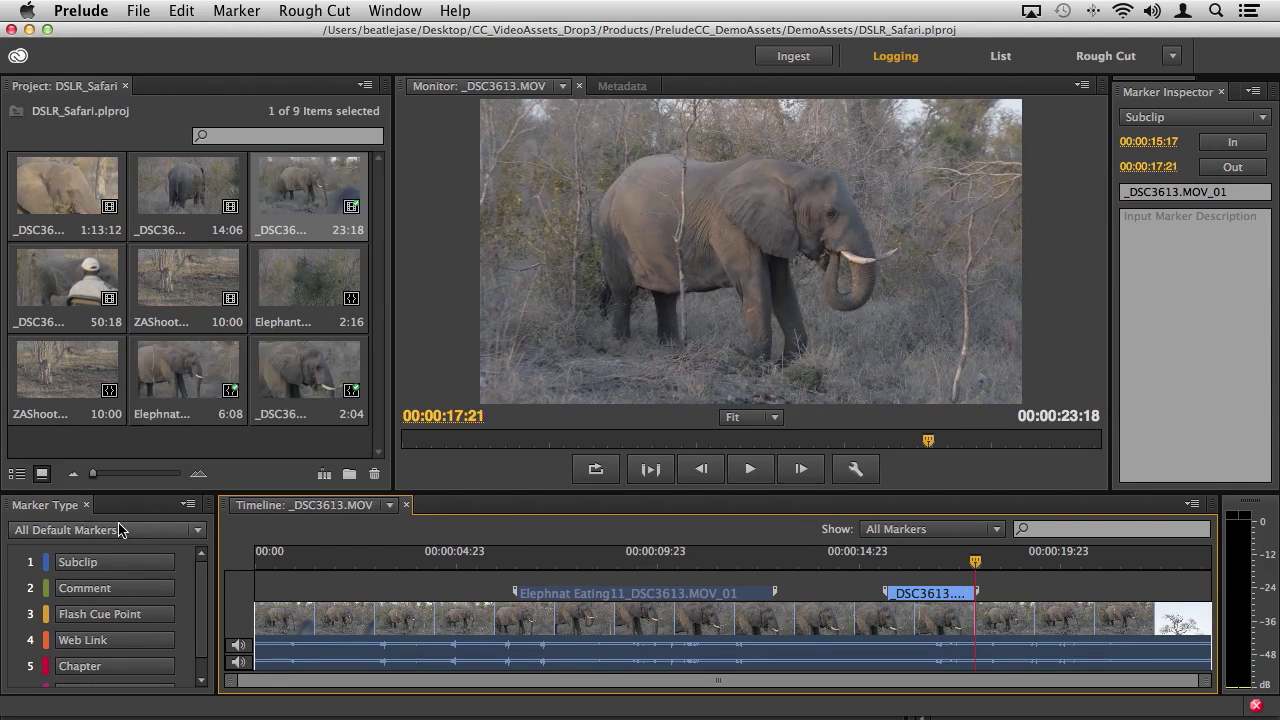
Switch the Project panel to List View and create an empty rough cut named SafariTake1.
left_click(17, 475)
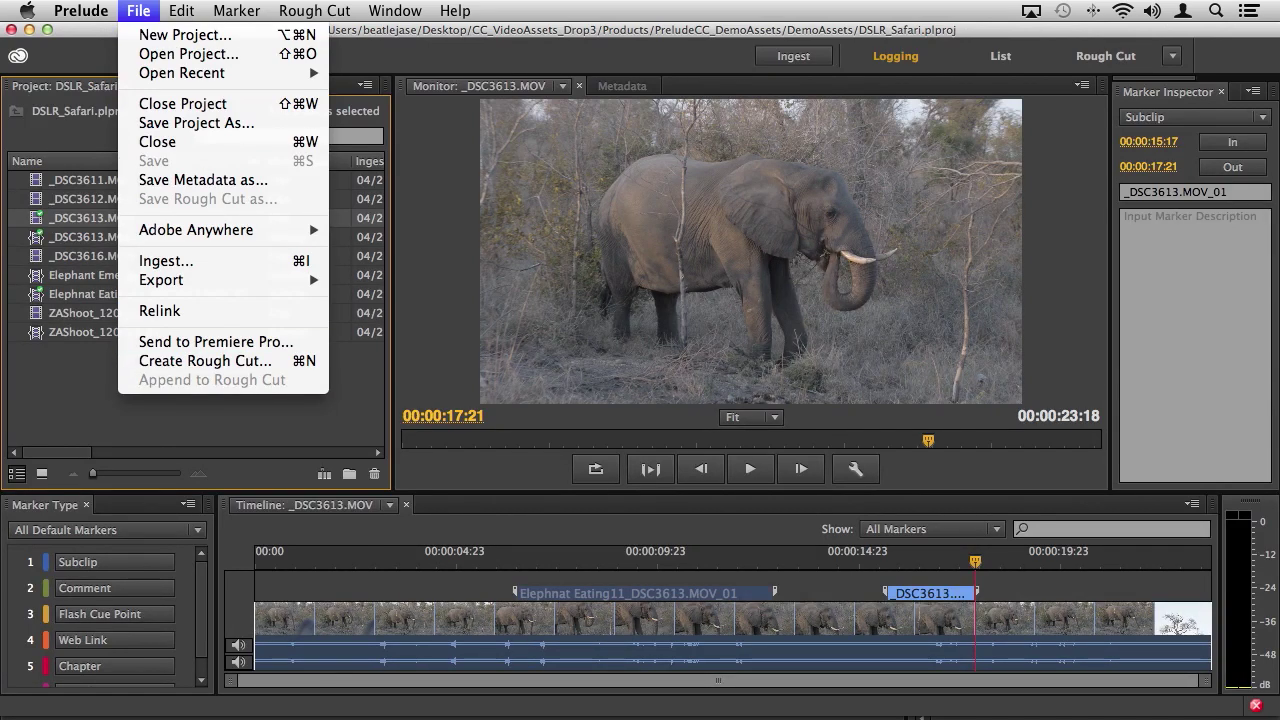
left_click(219, 361)
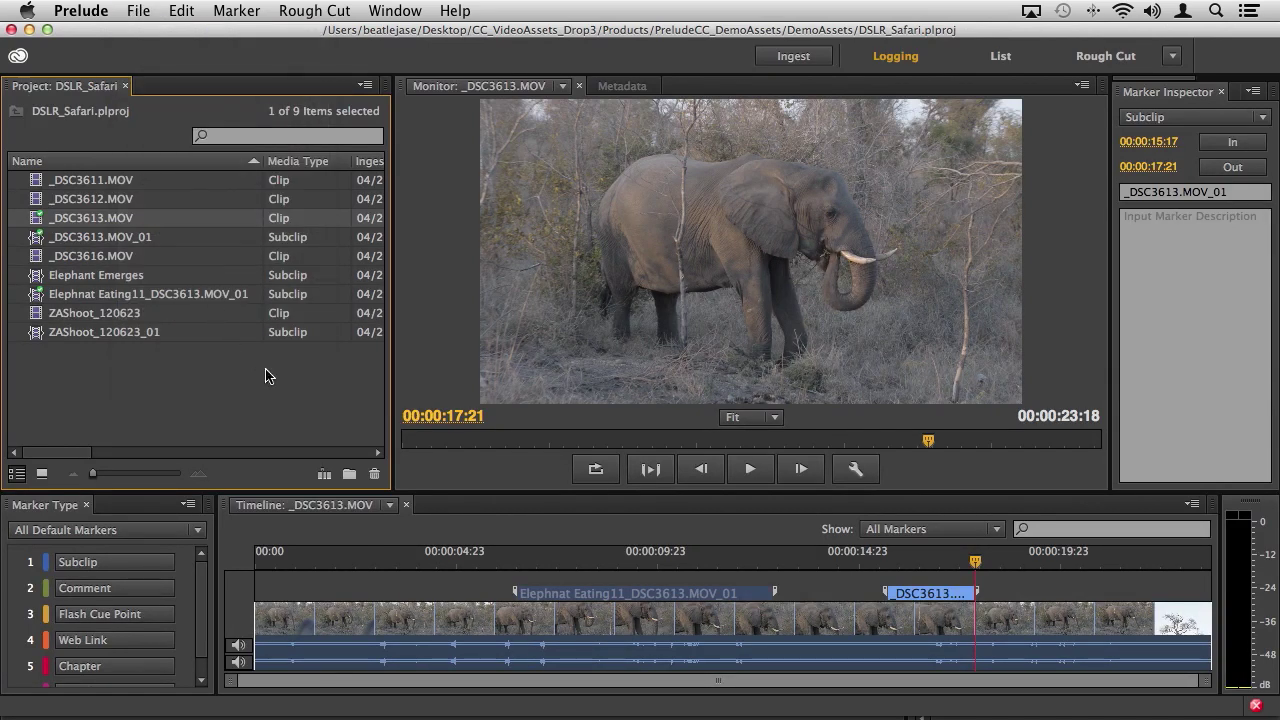
left_click(329, 478)
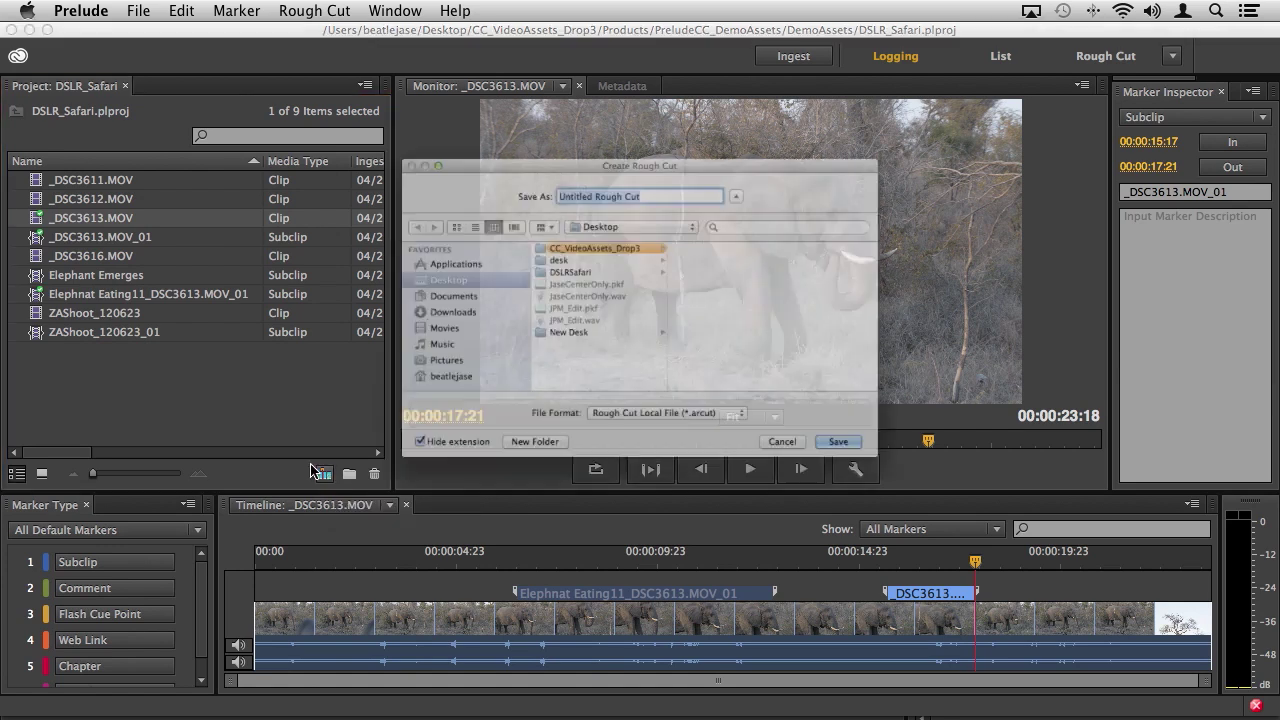
type("S")
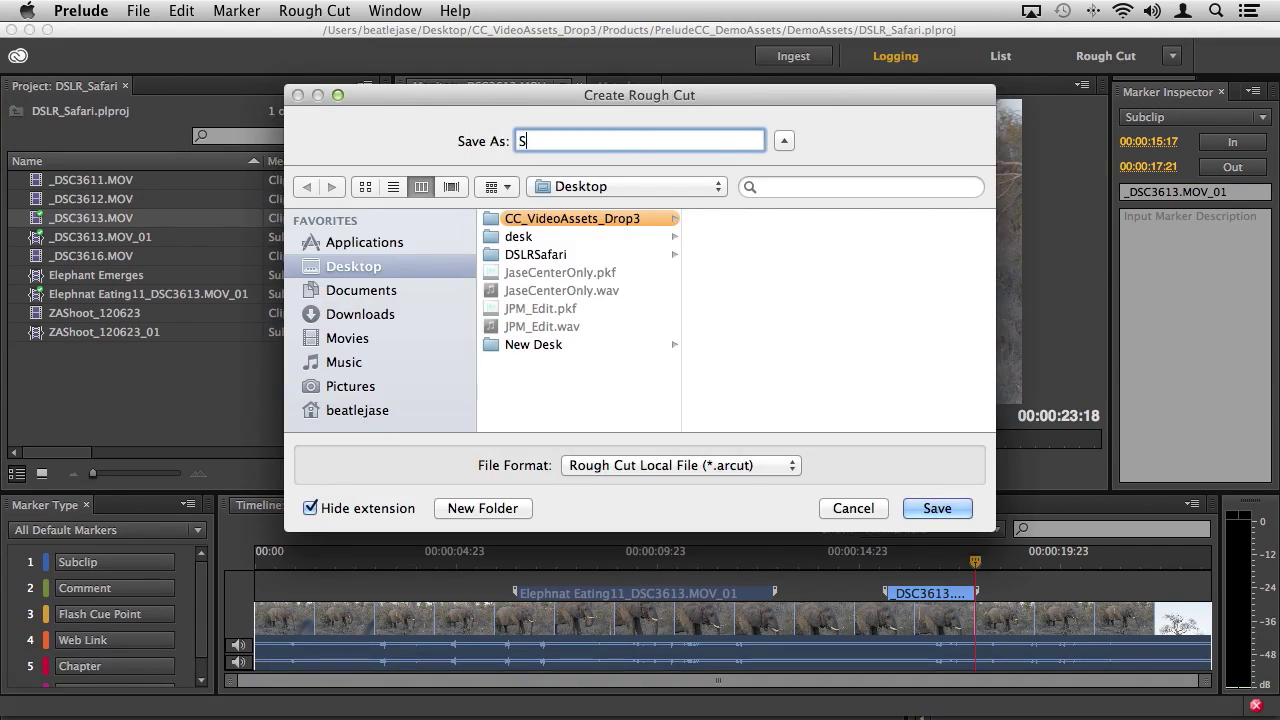
type("afariTake21")
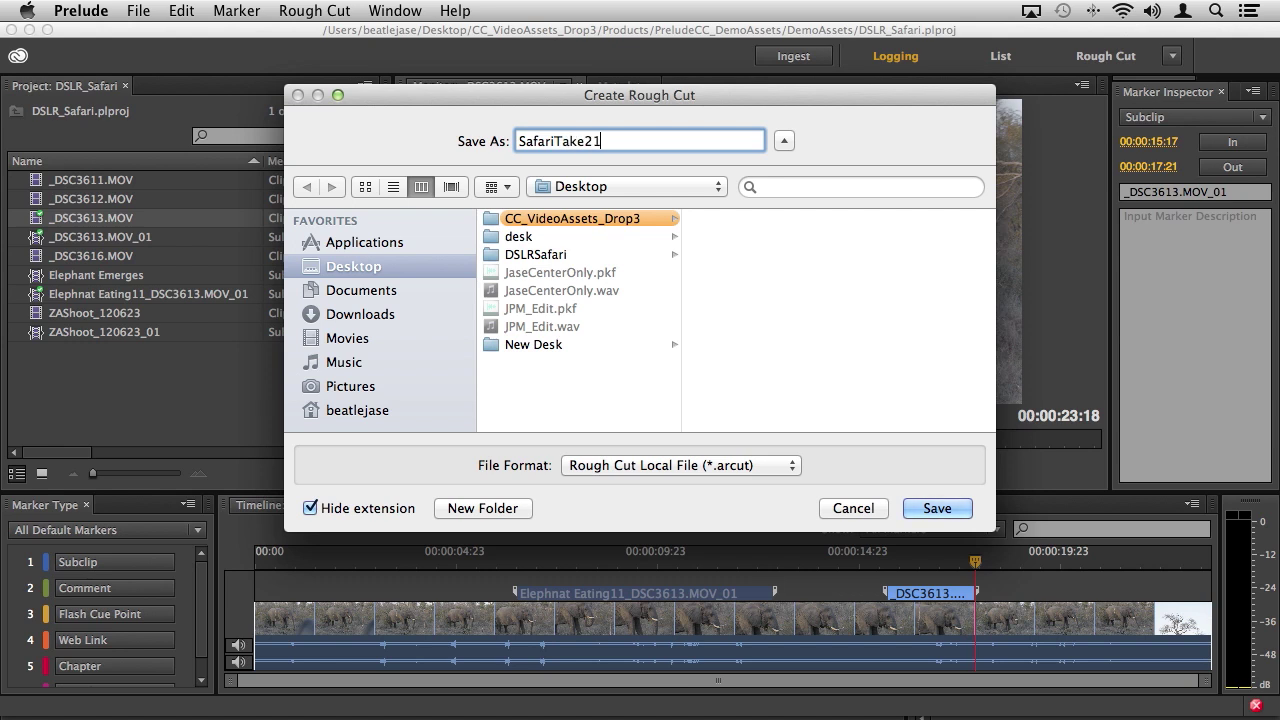
key("BackSpace")
key("BackSpace")
left_click(937, 508)
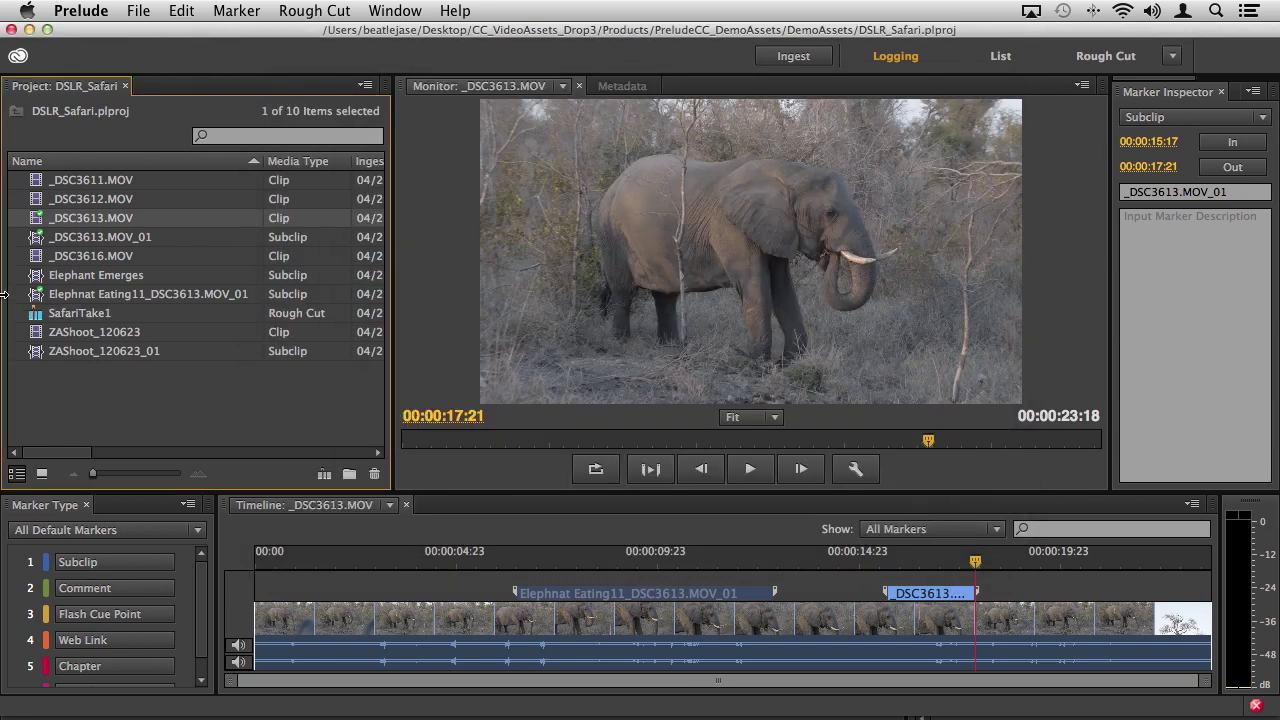
Fill SafariTake1 with Elephnat Eating11, ZAShoot_120623_01 and _DSC3613.MOV_01, then play it.
double_click(37, 316)
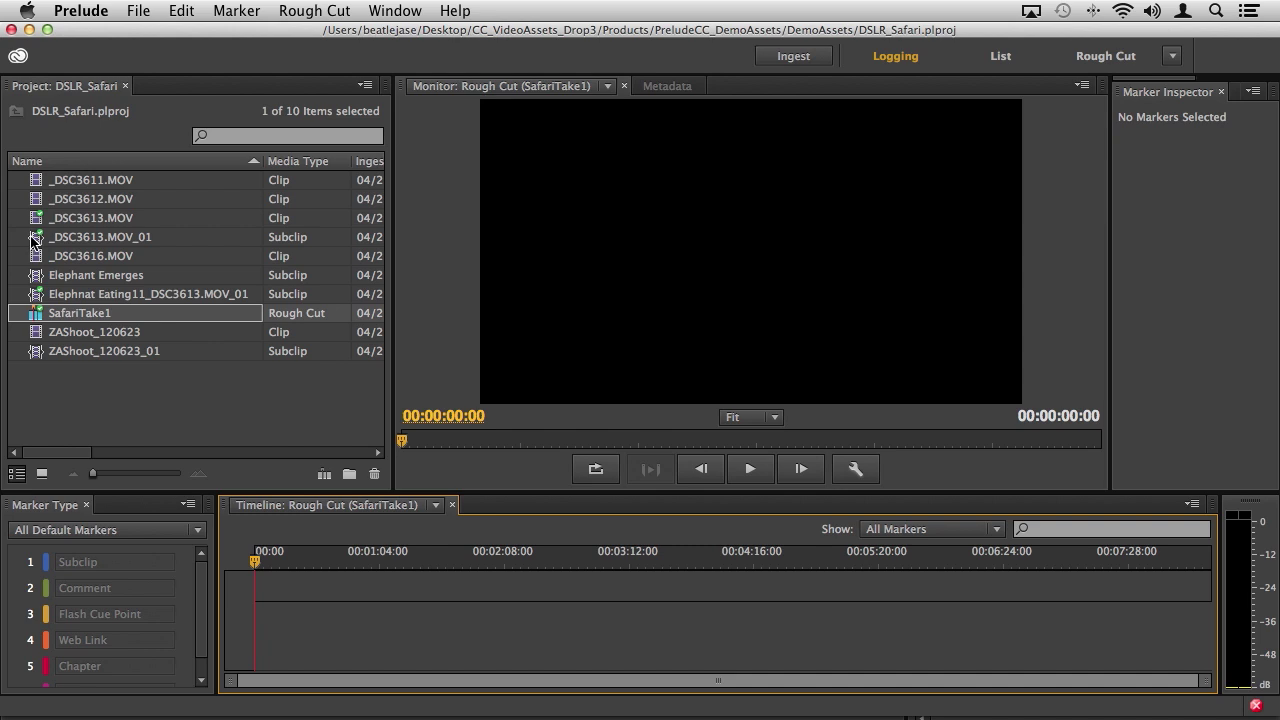
left_click_drag(35, 240, 128, 326)
left_click_drag(276, 575, 268, 627)
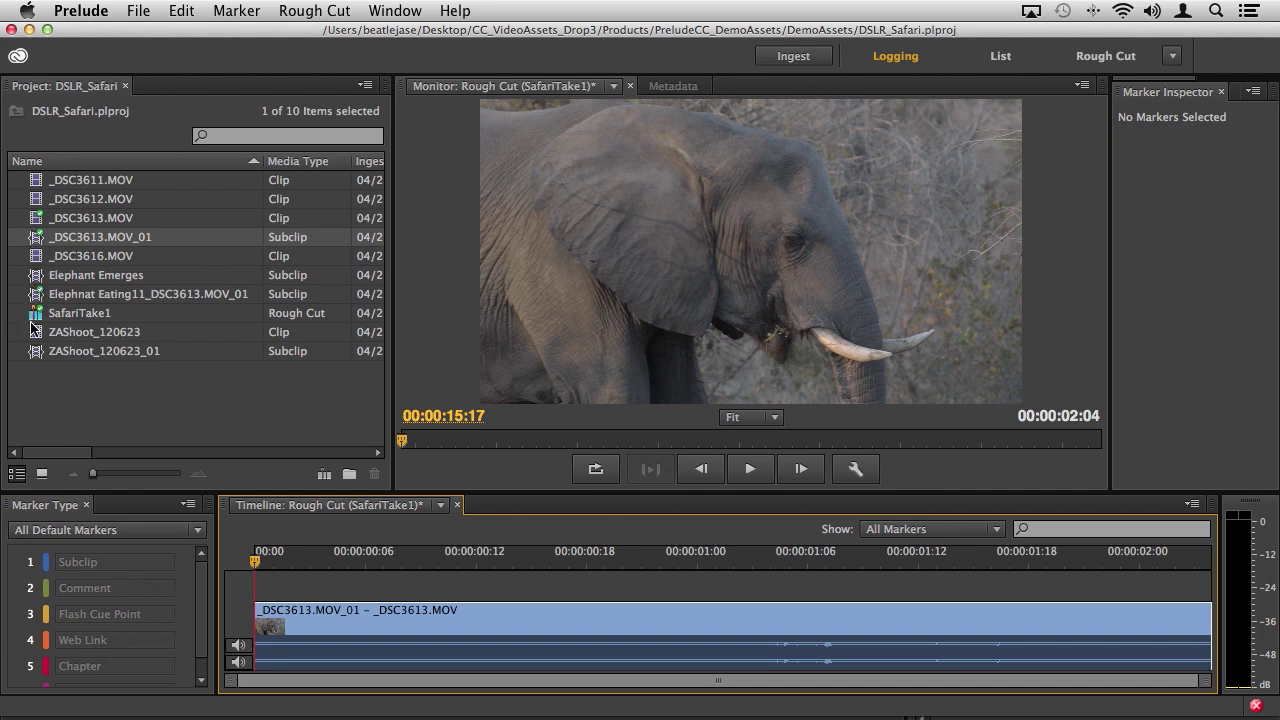
left_click_drag(35, 357, 353, 645)
left_click_drag(268, 636, 270, 638)
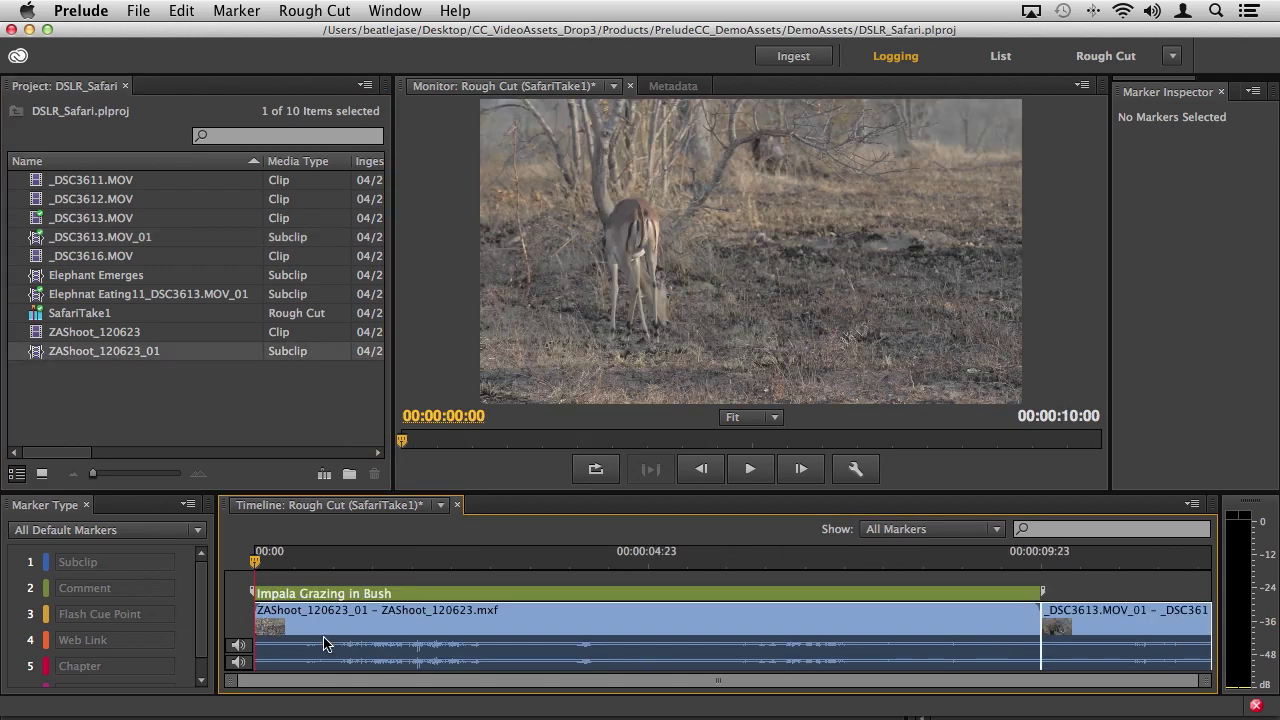
left_click(35, 296)
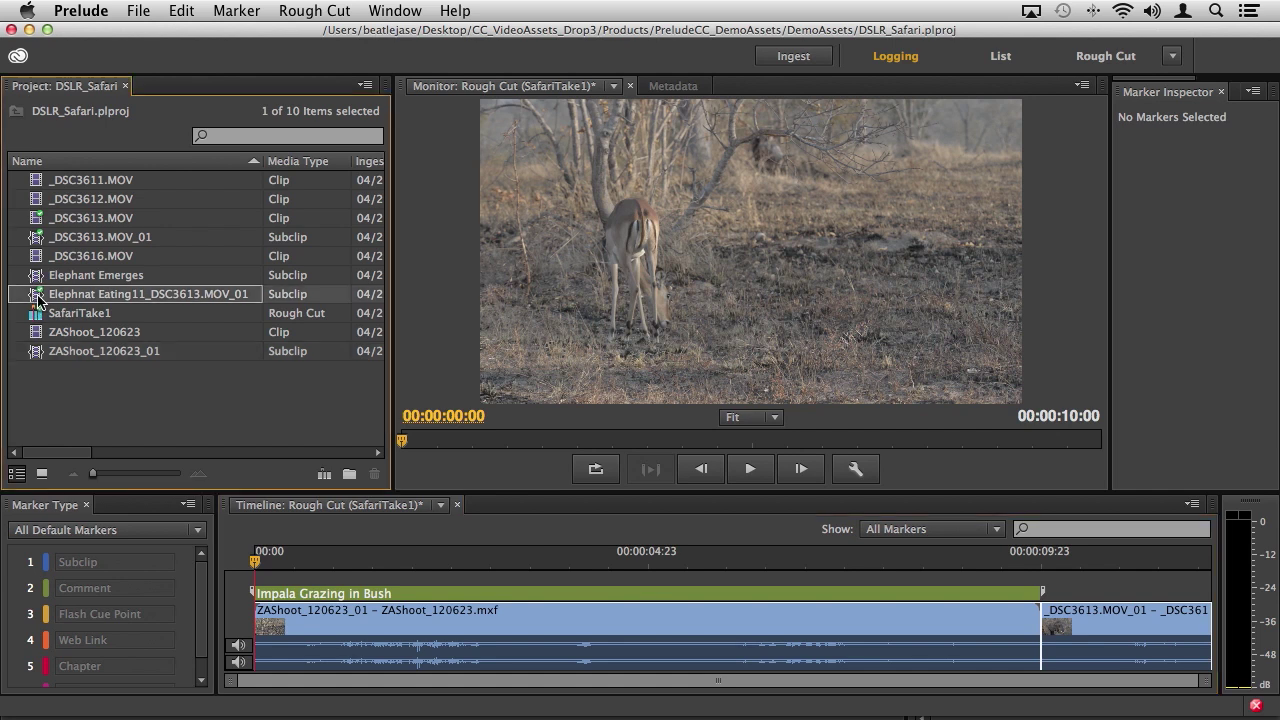
left_click_drag(37, 298, 205, 522)
left_click_drag(249, 636, 281, 641)
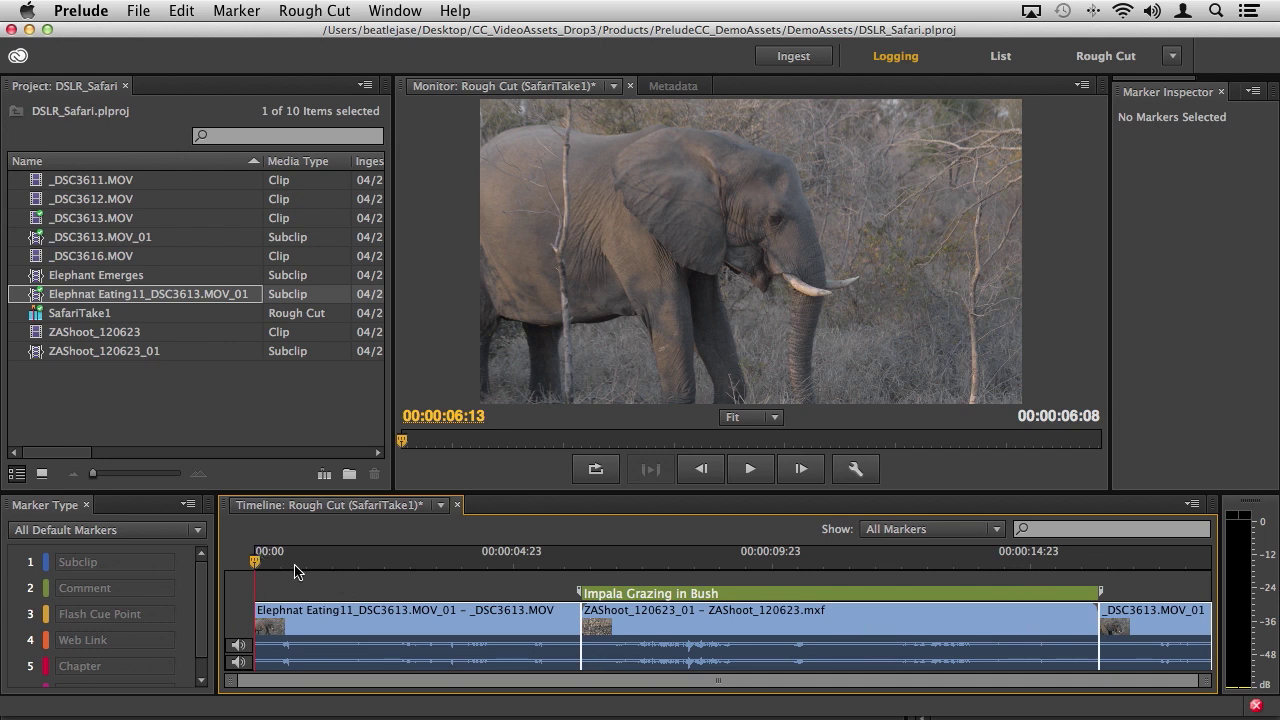
key("space")
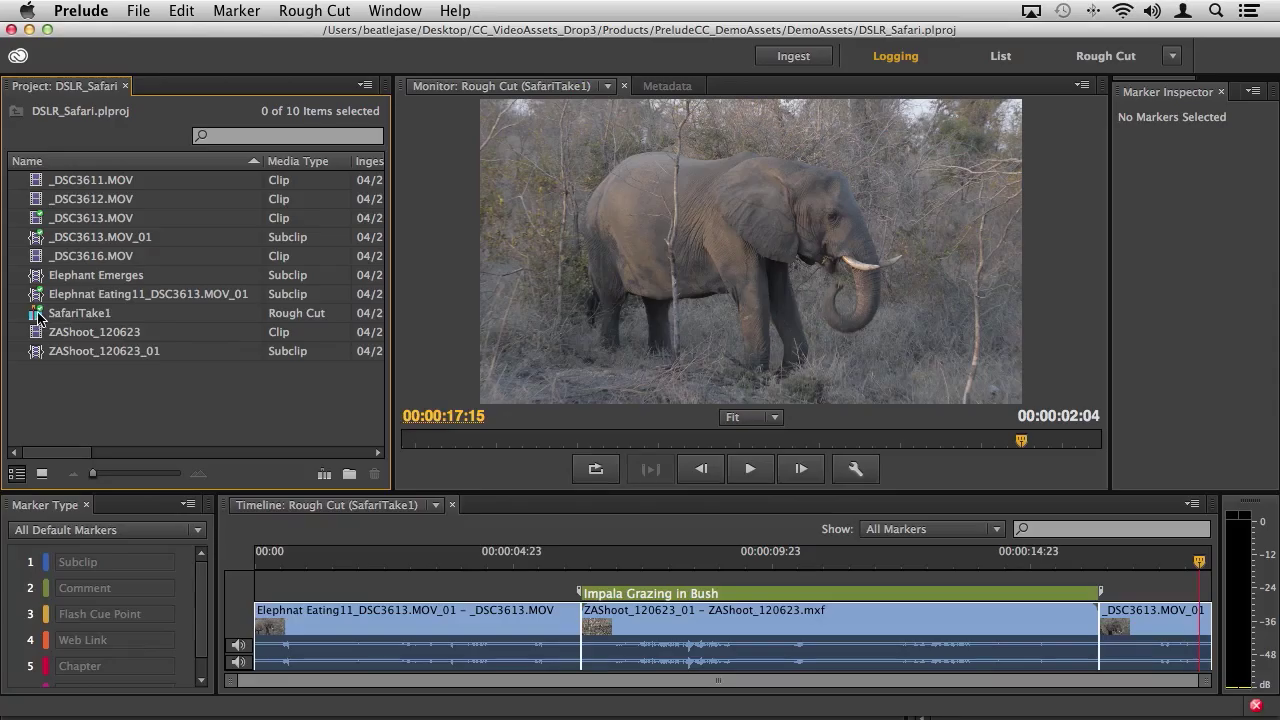
Send the SafariTake1 rough cut to Premiere Pro from its context menu.
right_click(38, 314)
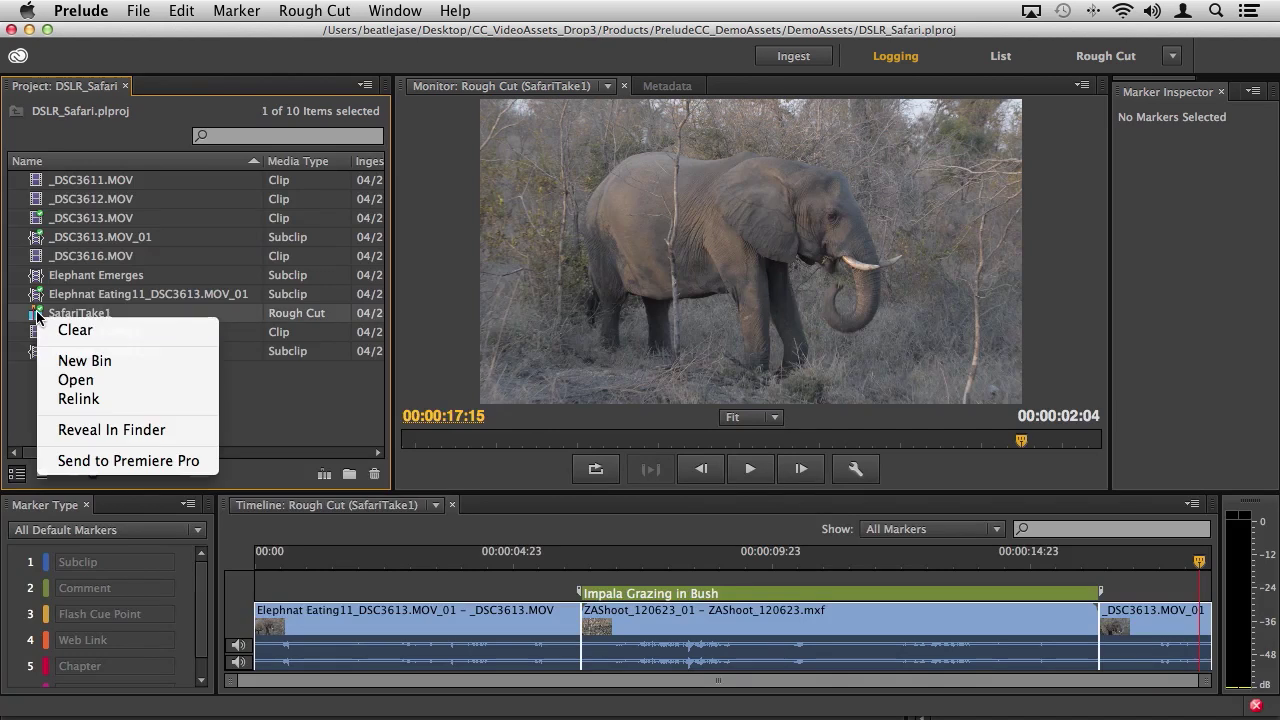
left_click(131, 462)
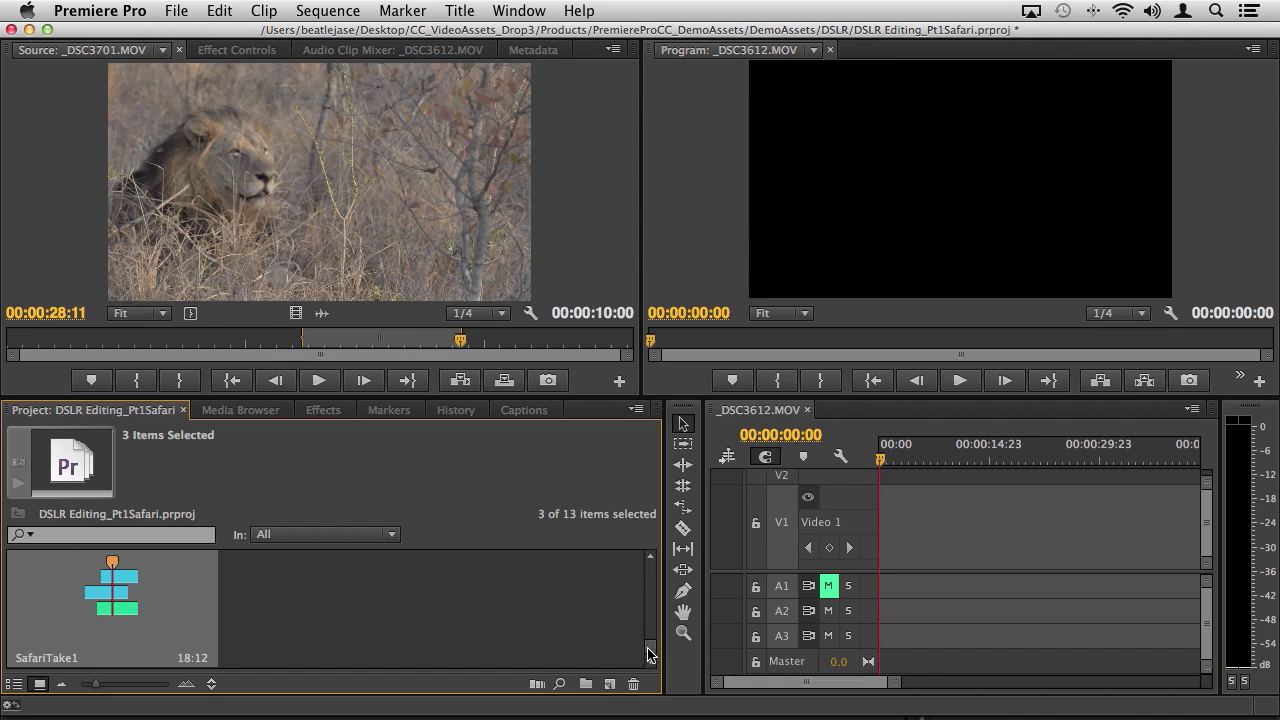
Play the SafariTake1 sequence with Program monitor resolution switched from 1/4 to Full.
mouse_move(651, 654)
left_mouse_down()
mouse_move(653, 636)
mouse_move(649, 650)
left_mouse_up()
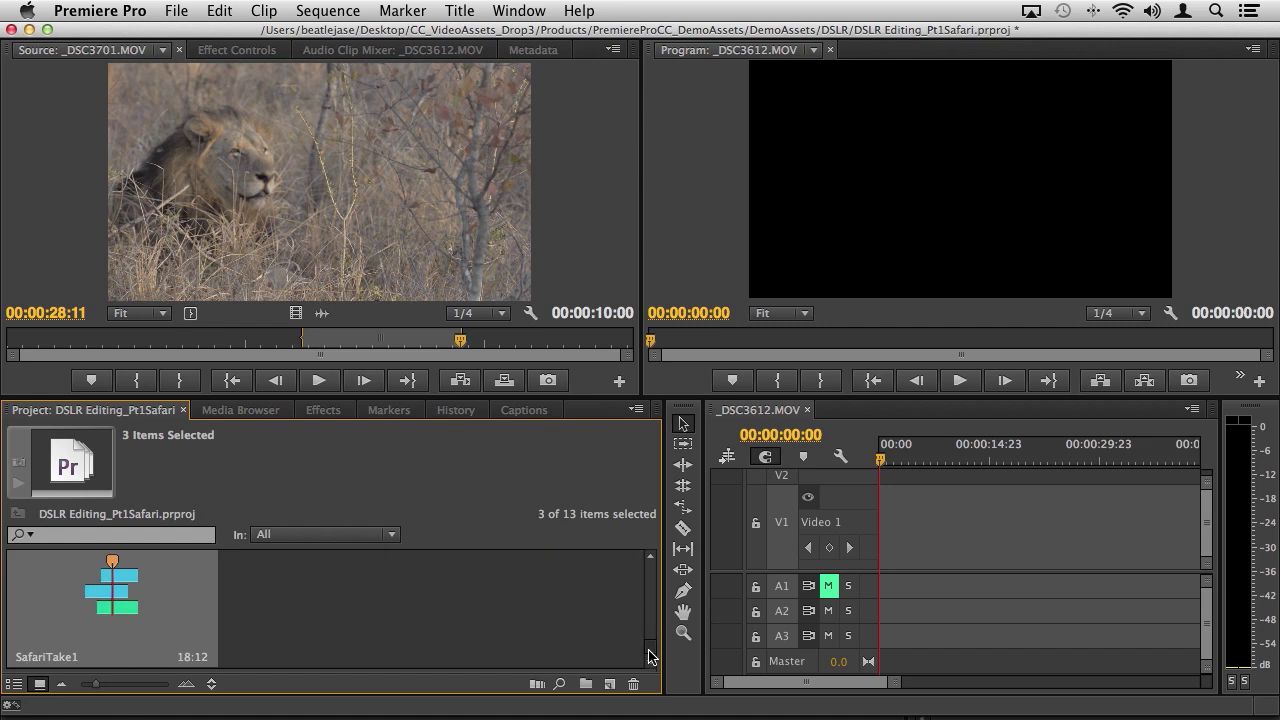
double_click(115, 597)
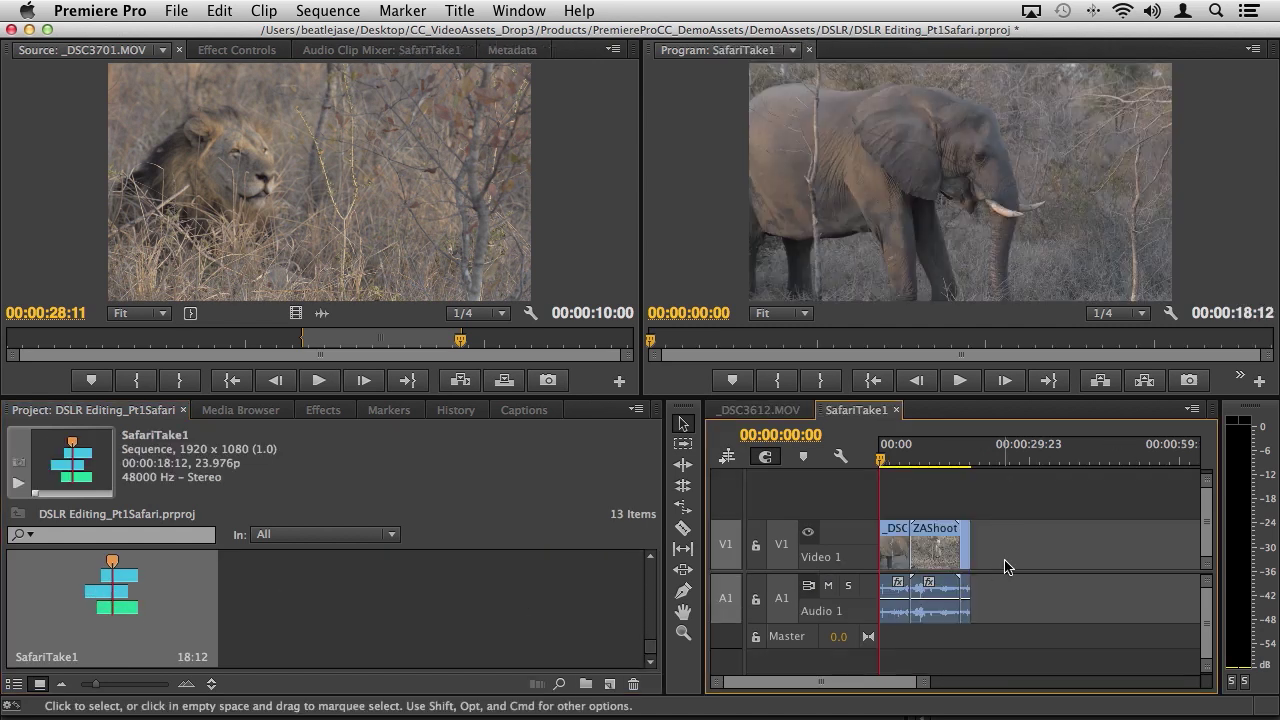
key("space")
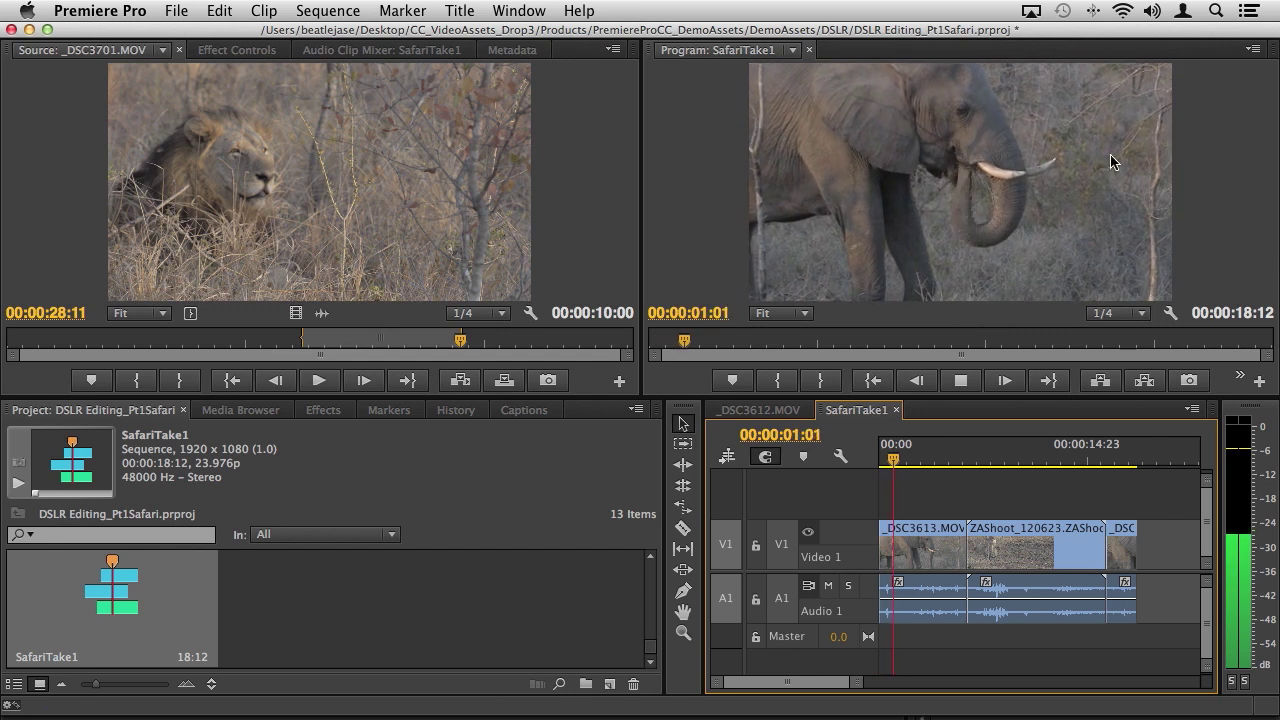
key("space")
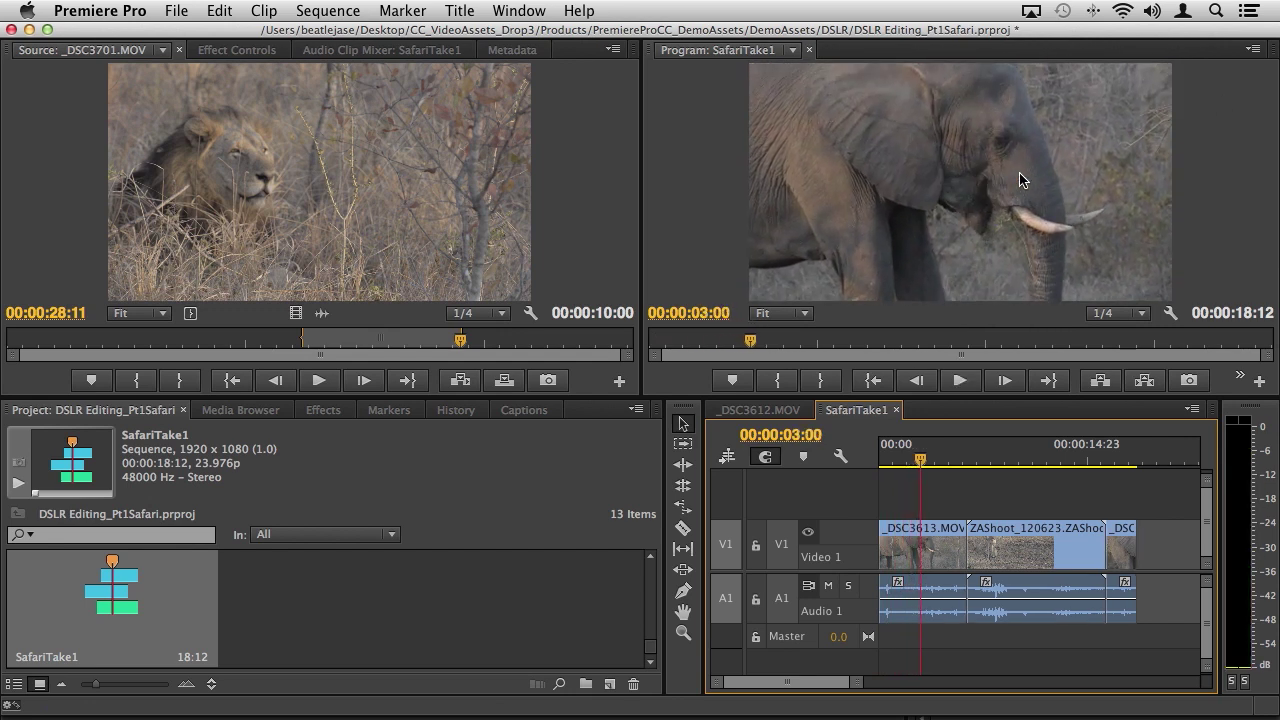
left_click(1136, 313)
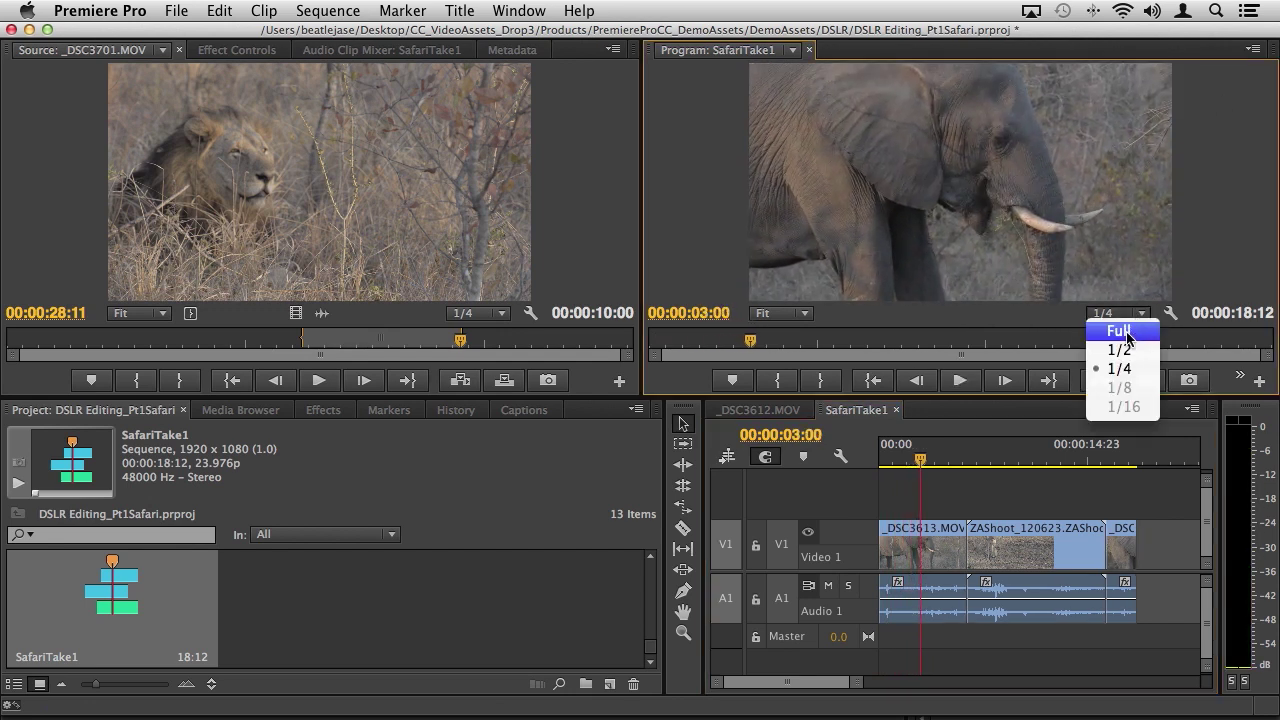
left_click(1100, 326)
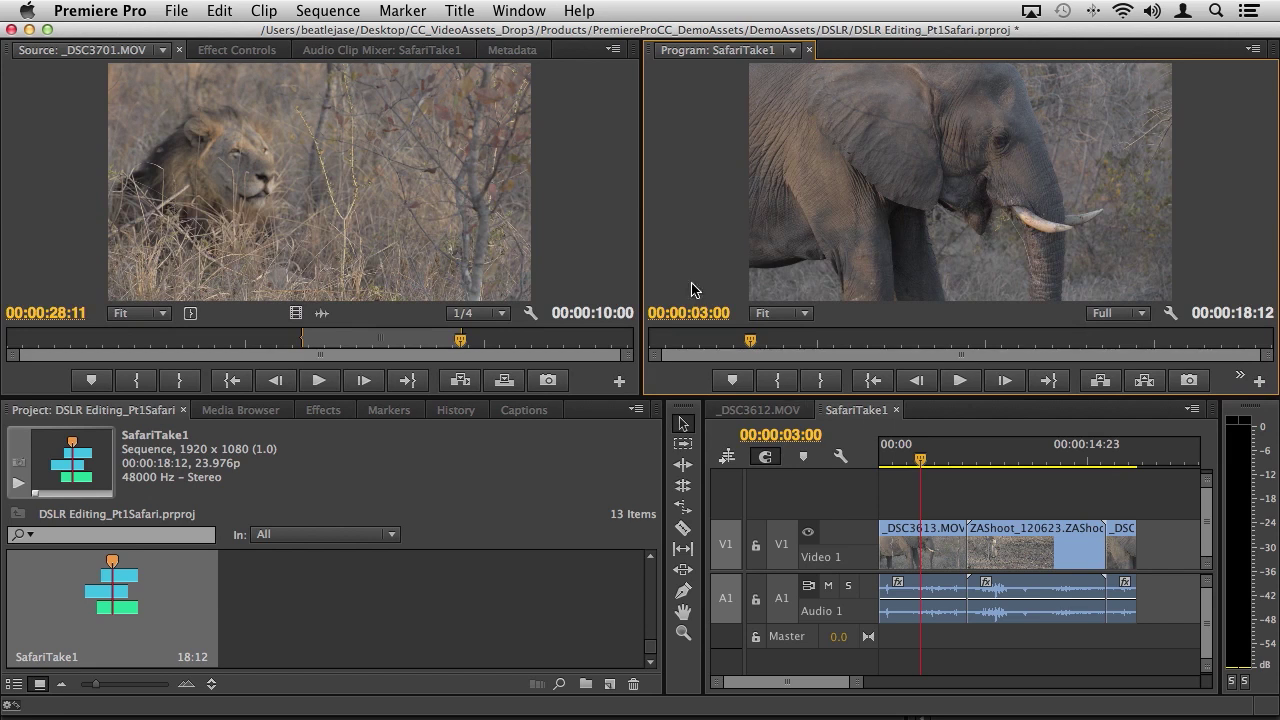
key("grave")
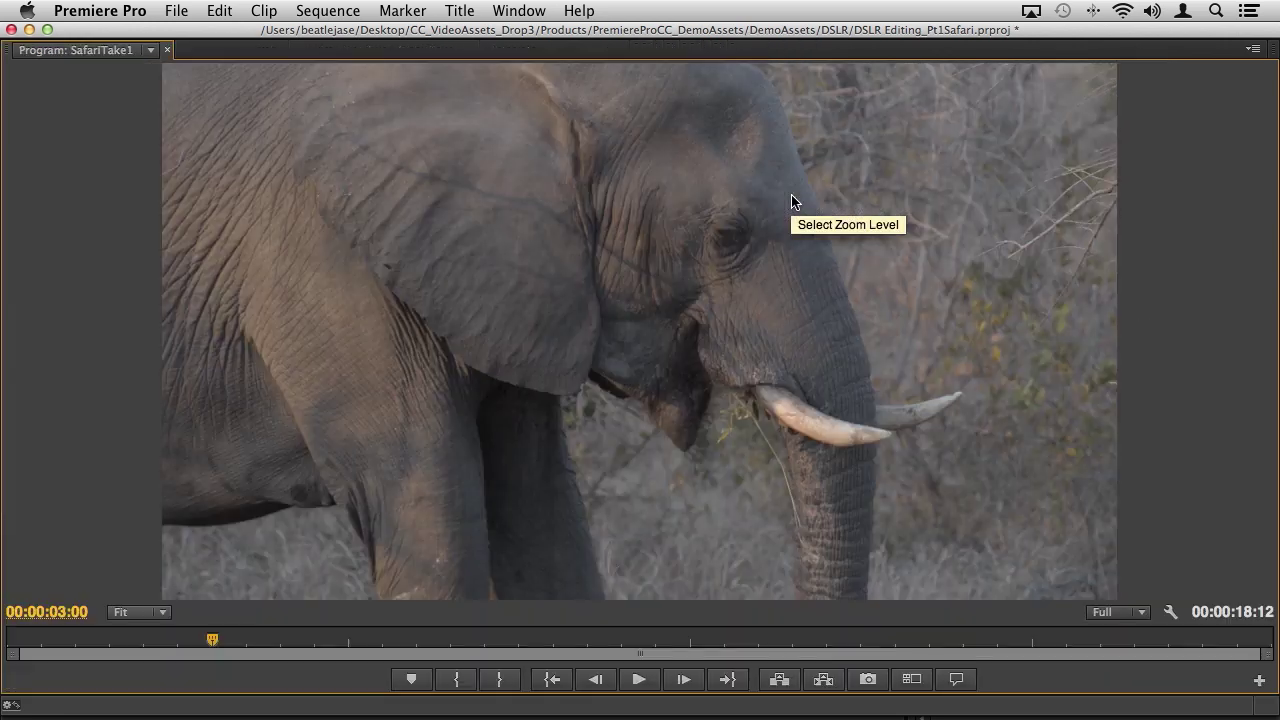
key("grave")
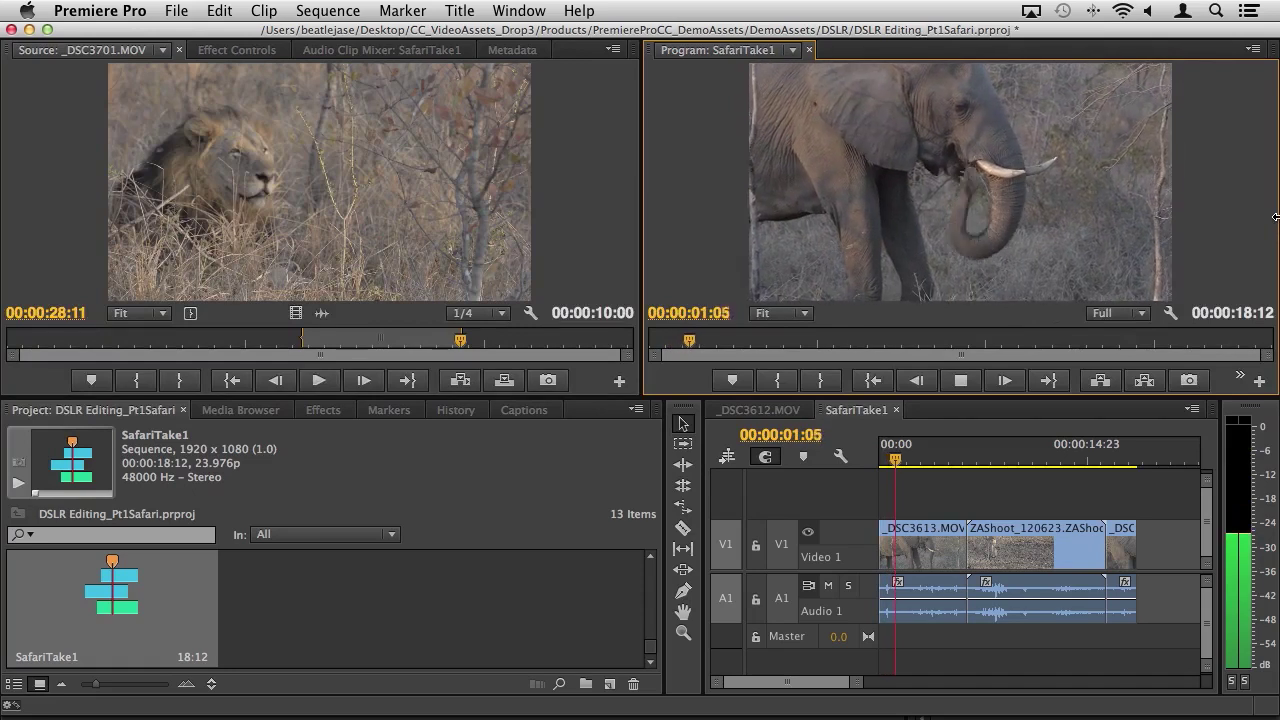
key("space")
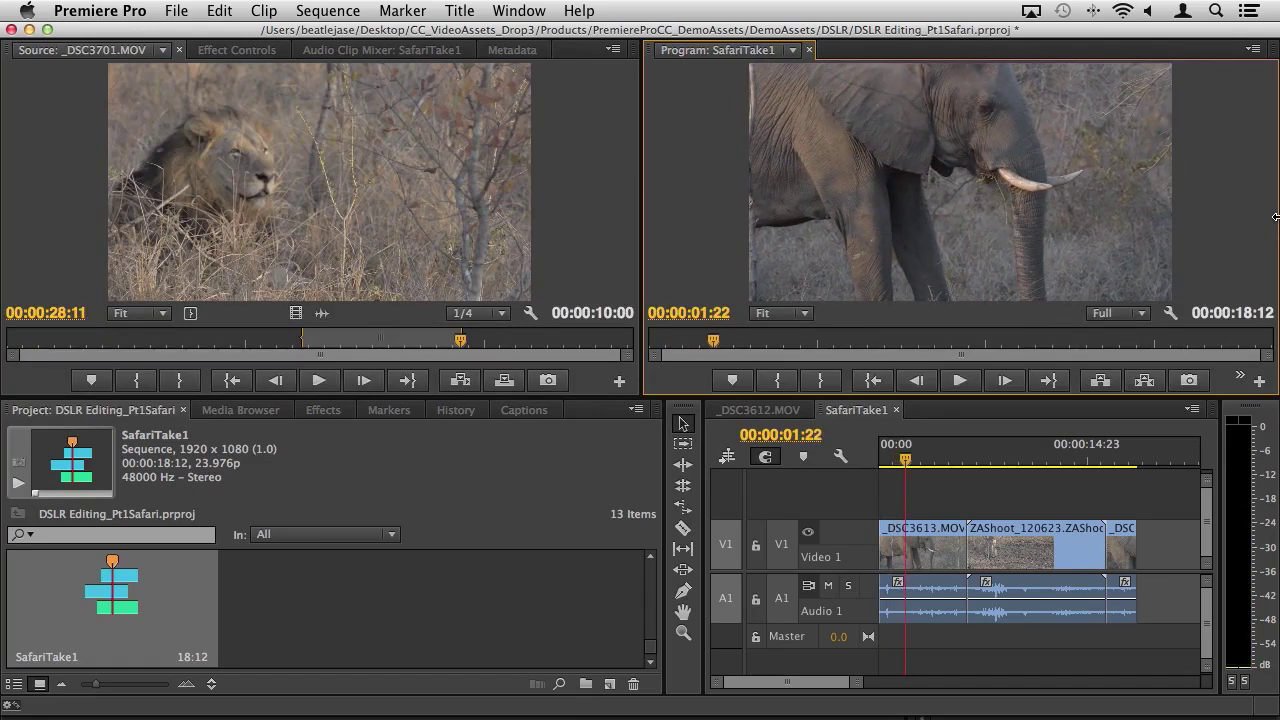
Back in Prelude, open the _DSC3612.MOV clip and send it to the Premiere Pro project.
key("super+Tab")
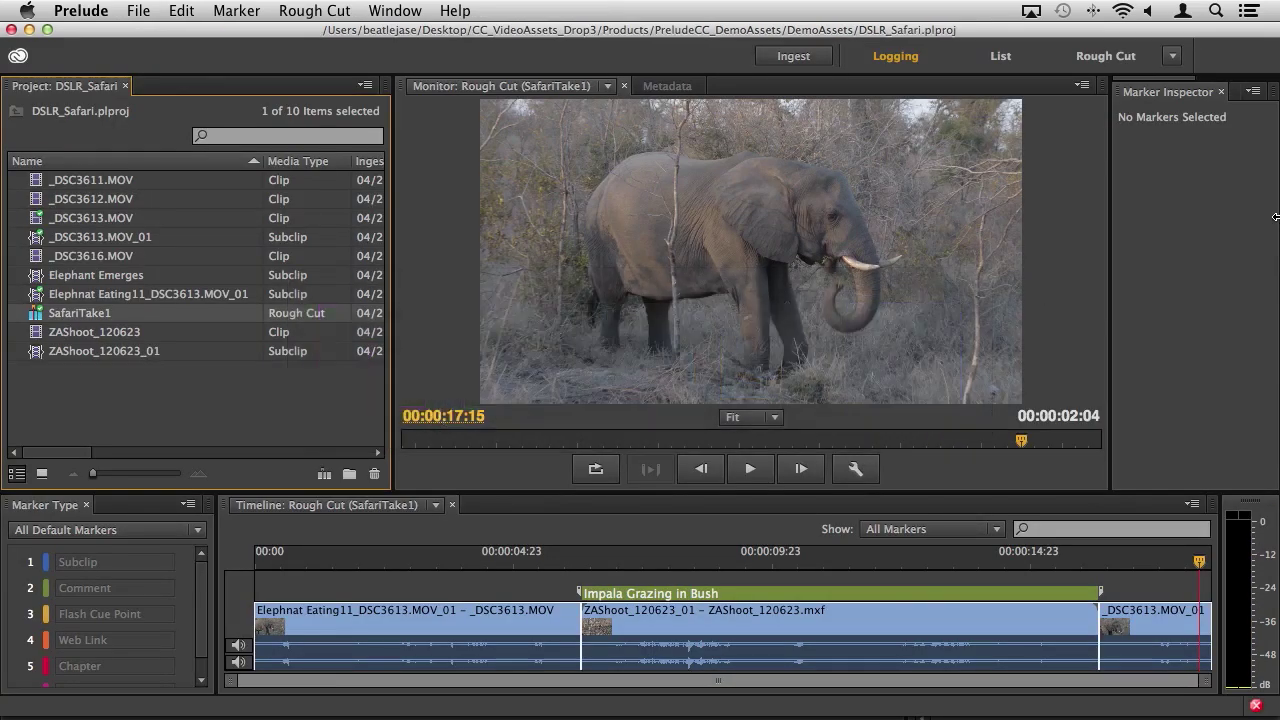
left_click(129, 388)
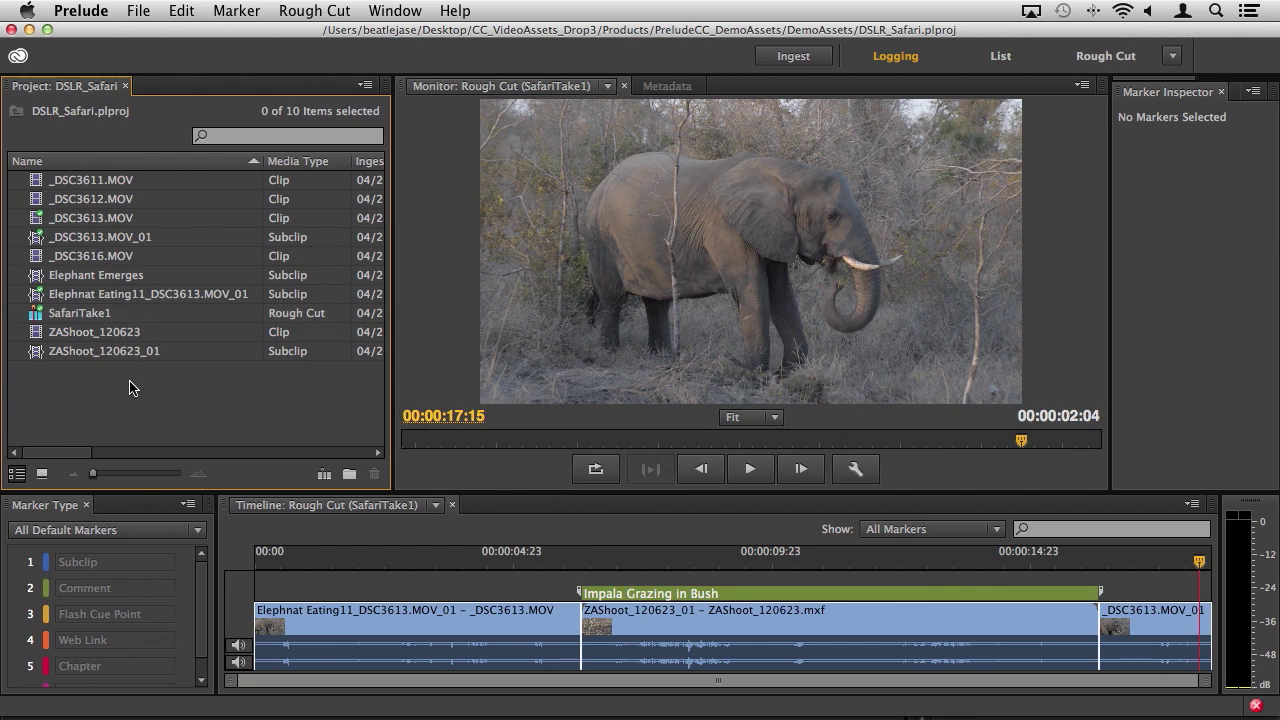
left_click(35, 203)
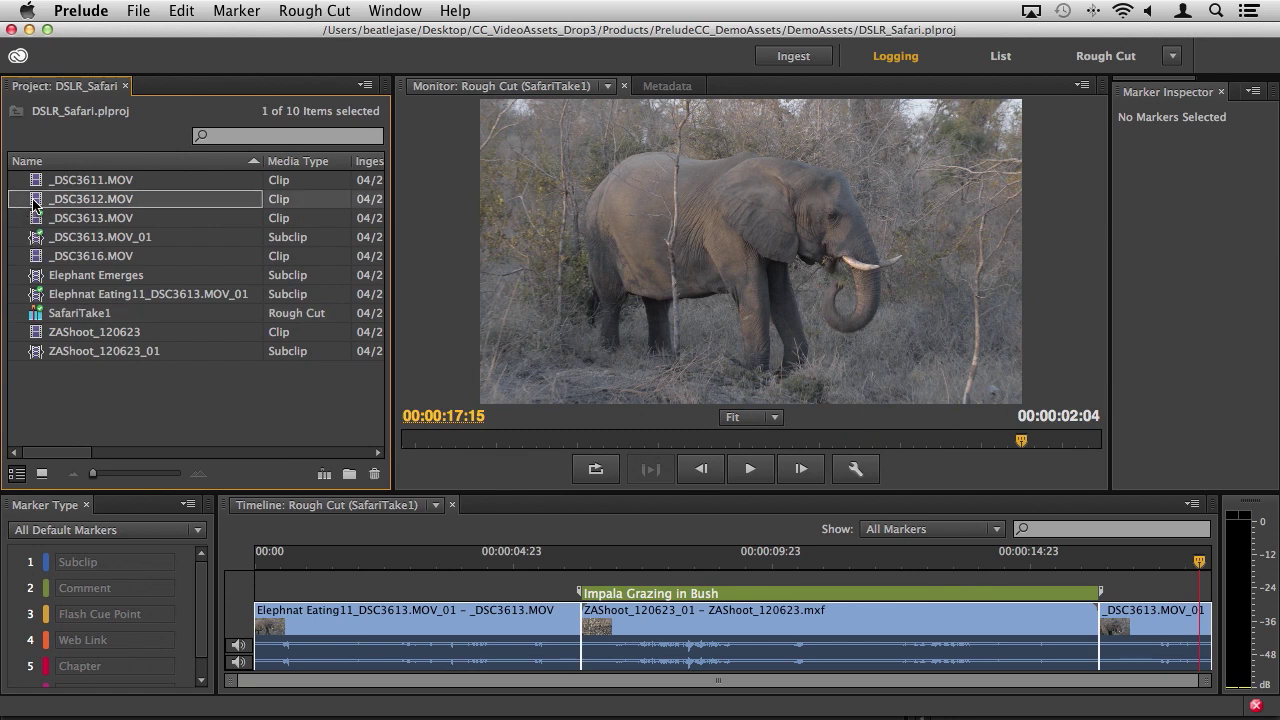
double_click(35, 203)
right_click(35, 203)
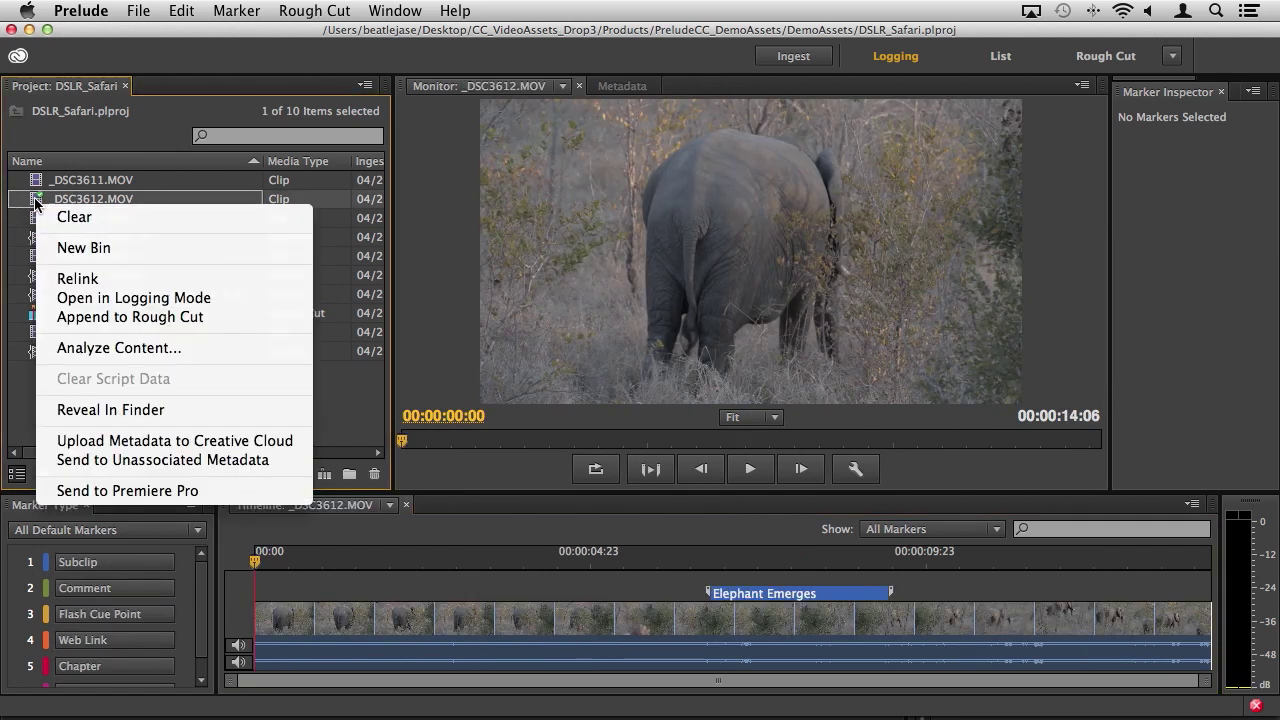
left_click(117, 492)
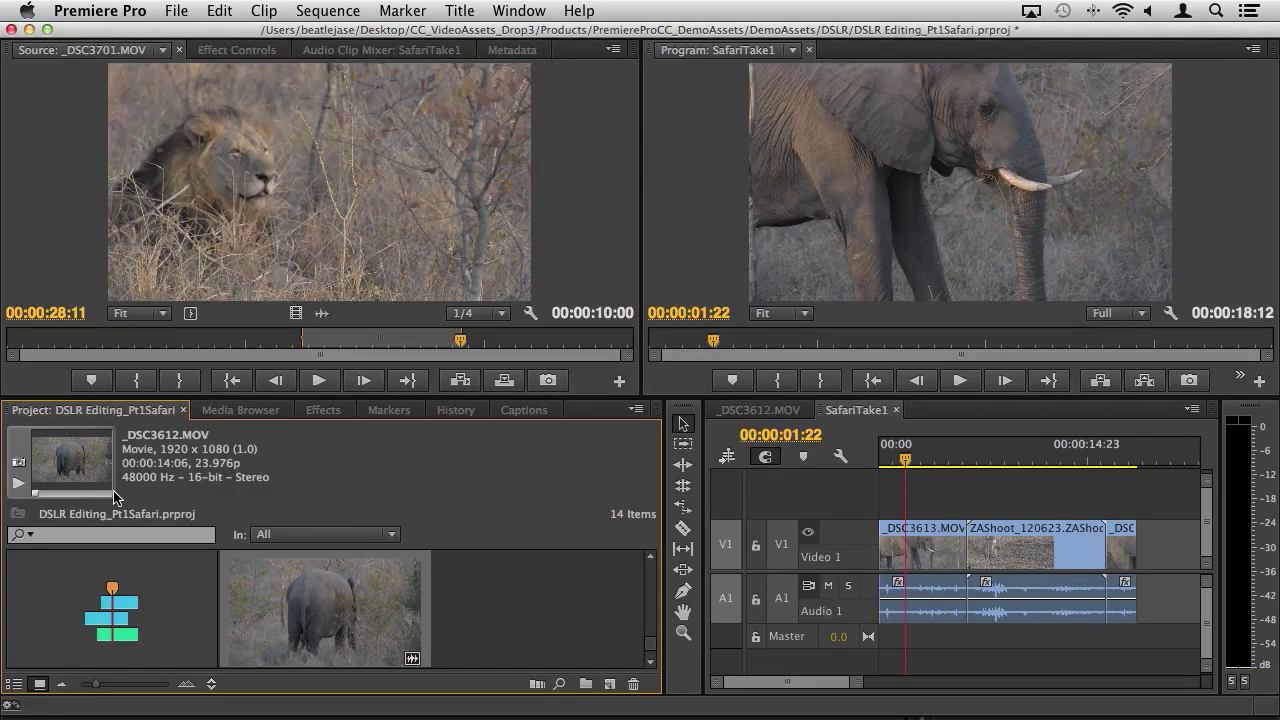